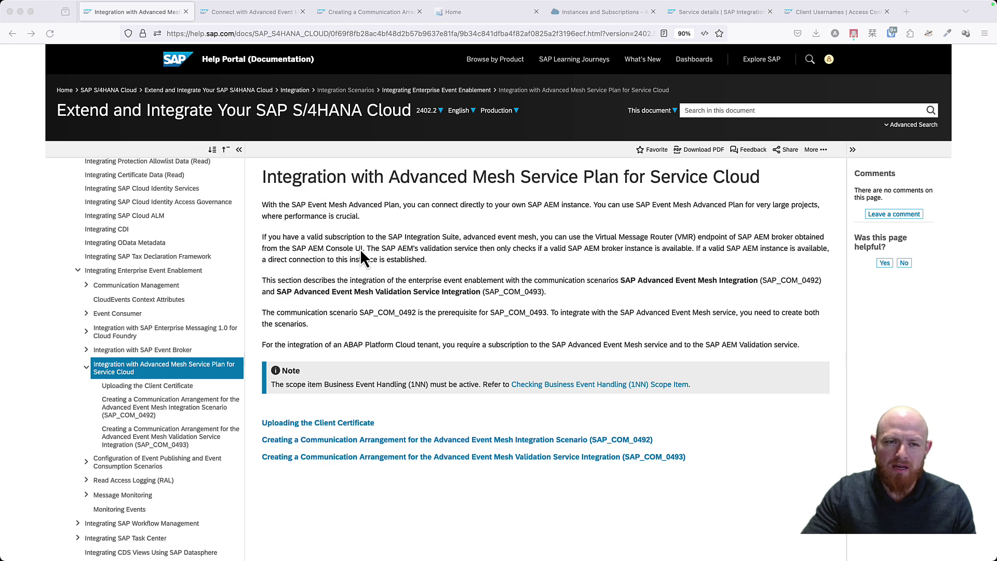
Switch to the 'Connect with Advanced Event Mesh' help page to review its setup steps
click(226, 13)
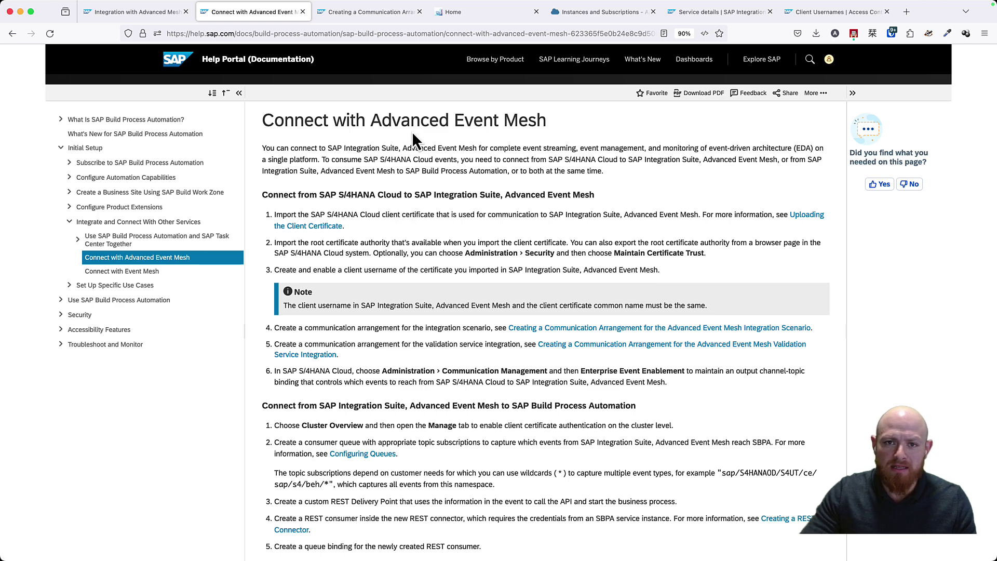
From the launchpad home, search apps for 'Certif' and open Maintain Client Certificates
click(458, 16)
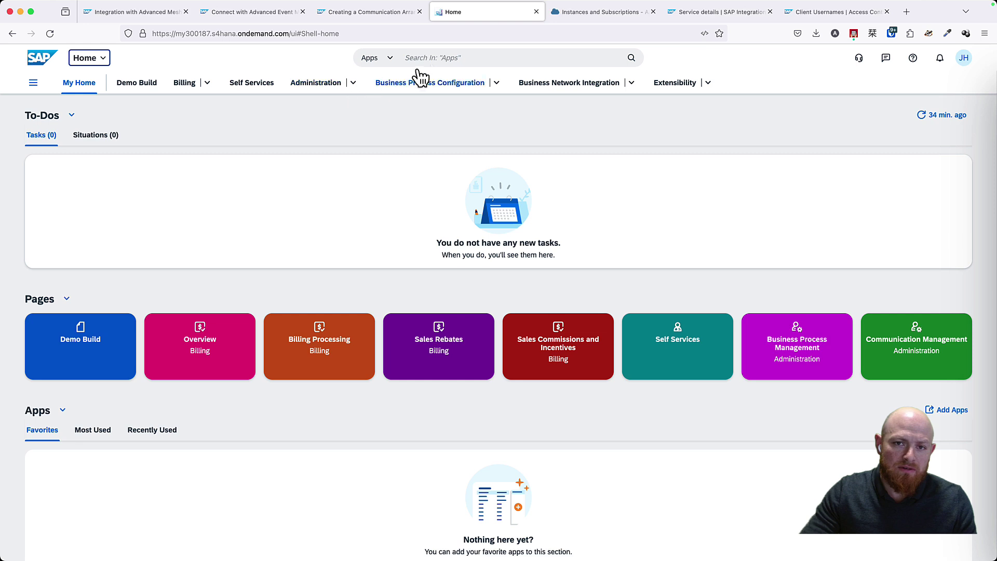
click(438, 57)
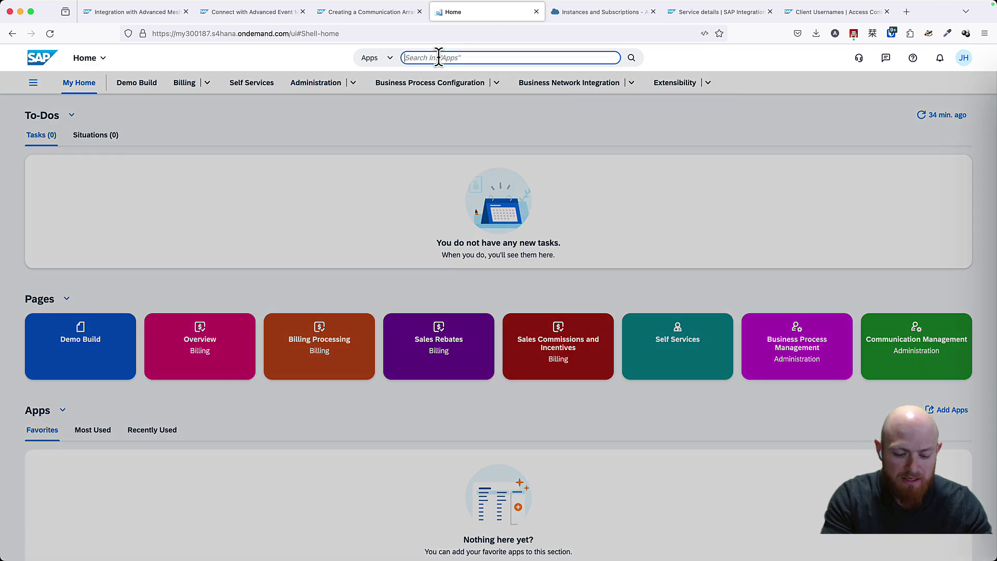
text(Certif)
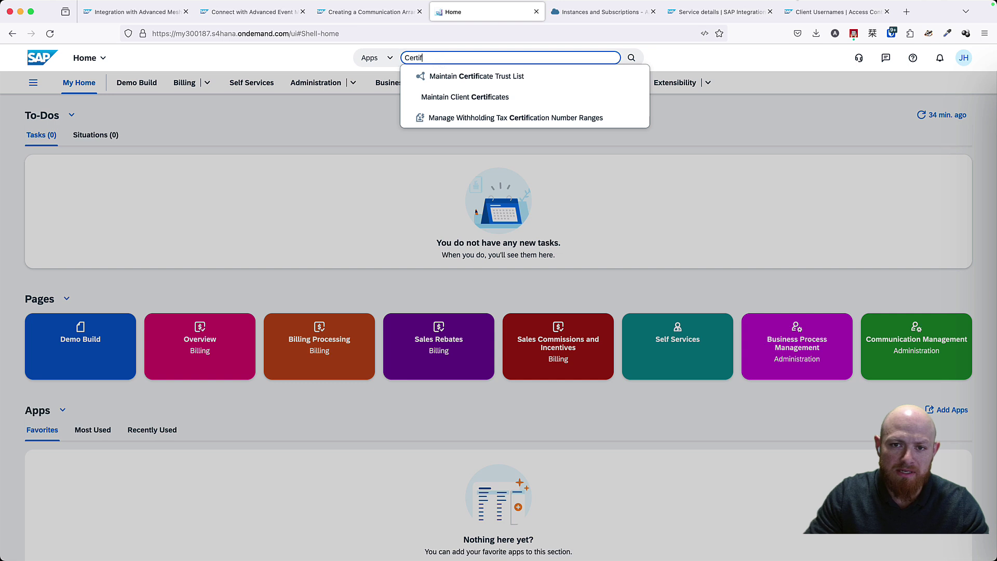
click(519, 96)
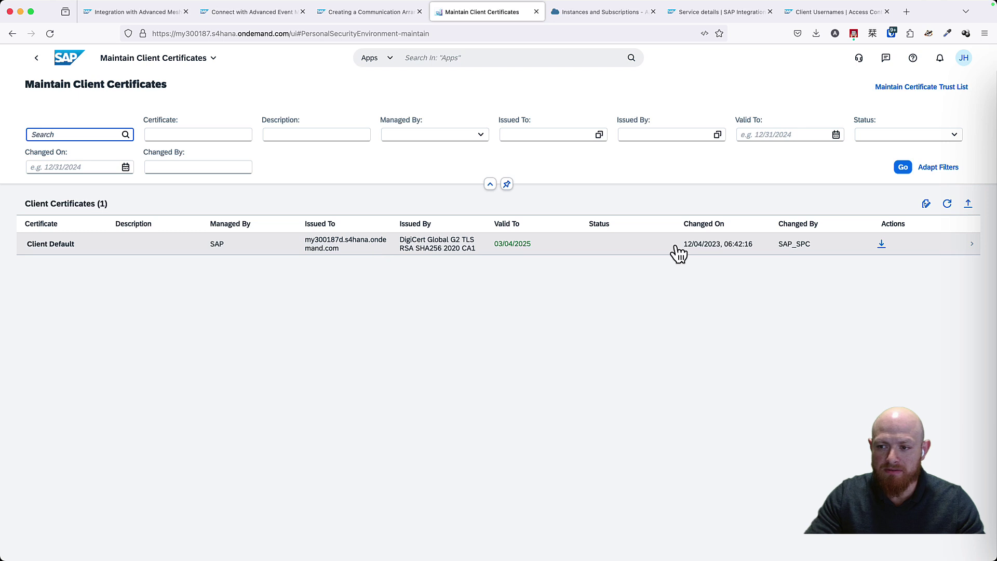
Export the Client Default certificate as an X.509 Certificate (.pem) file
click(881, 246)
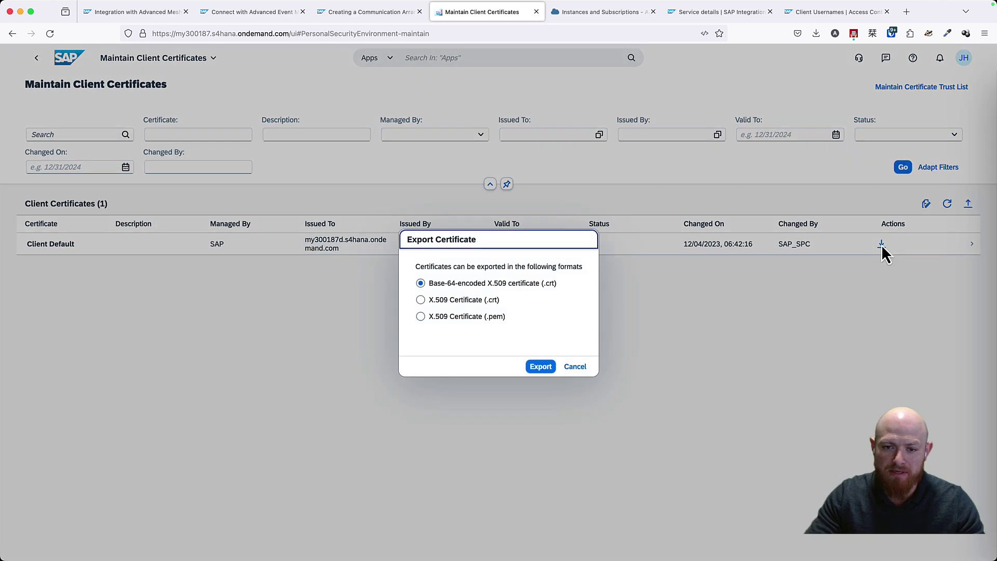
click(460, 317)
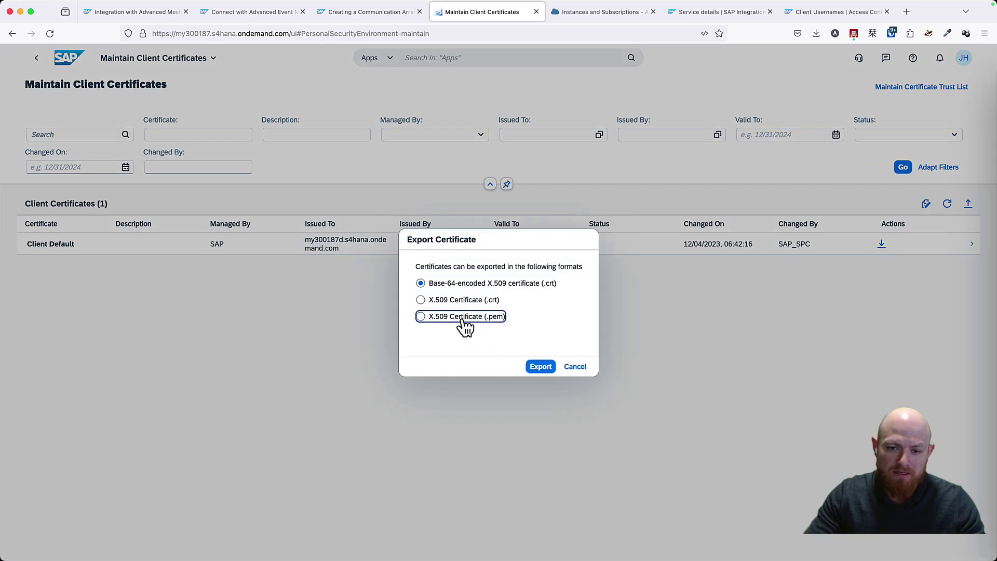
click(540, 367)
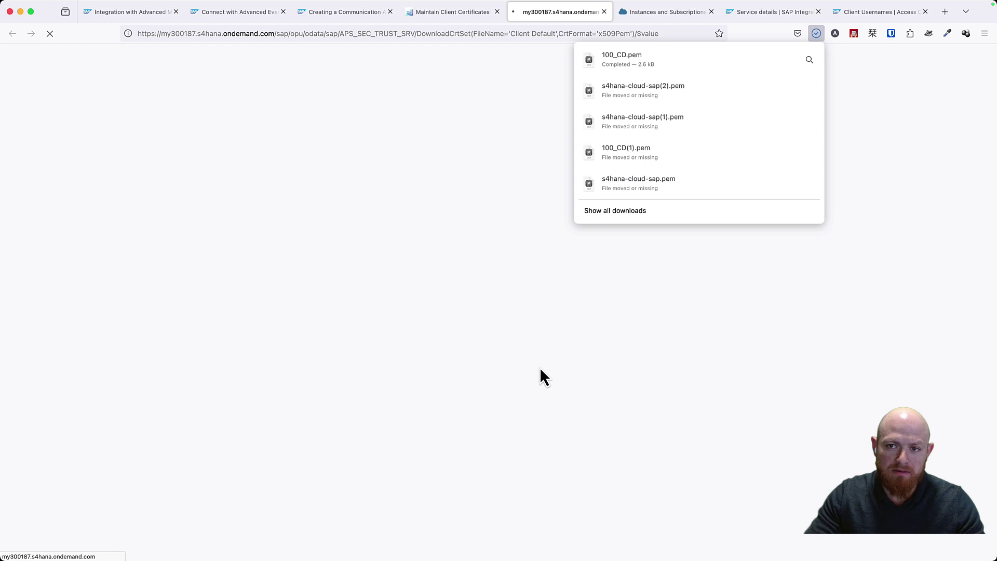
click(365, 314)
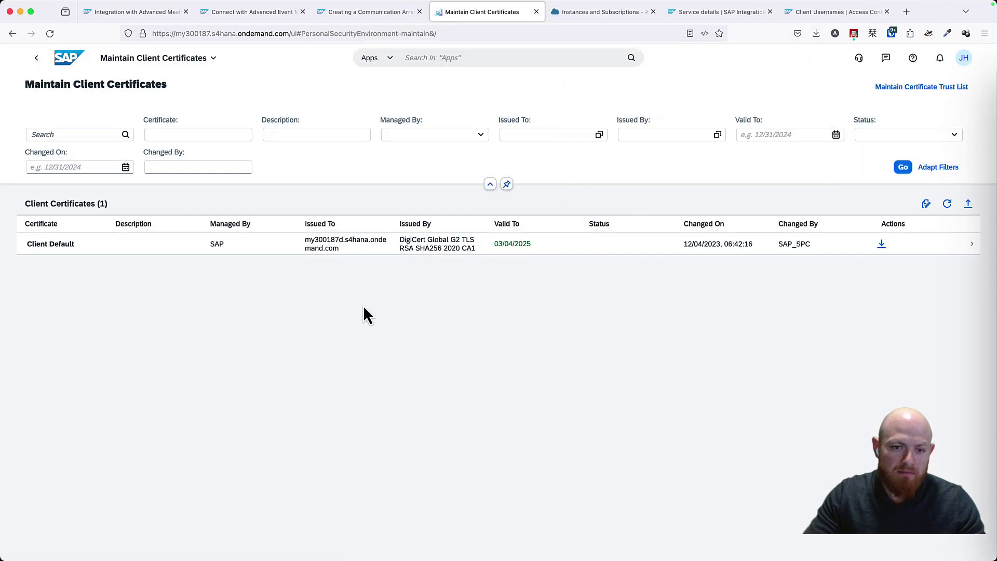
Select the tenant host name shown in the certificate's Issued To field
double_click(327, 248)
triple_click(311, 247)
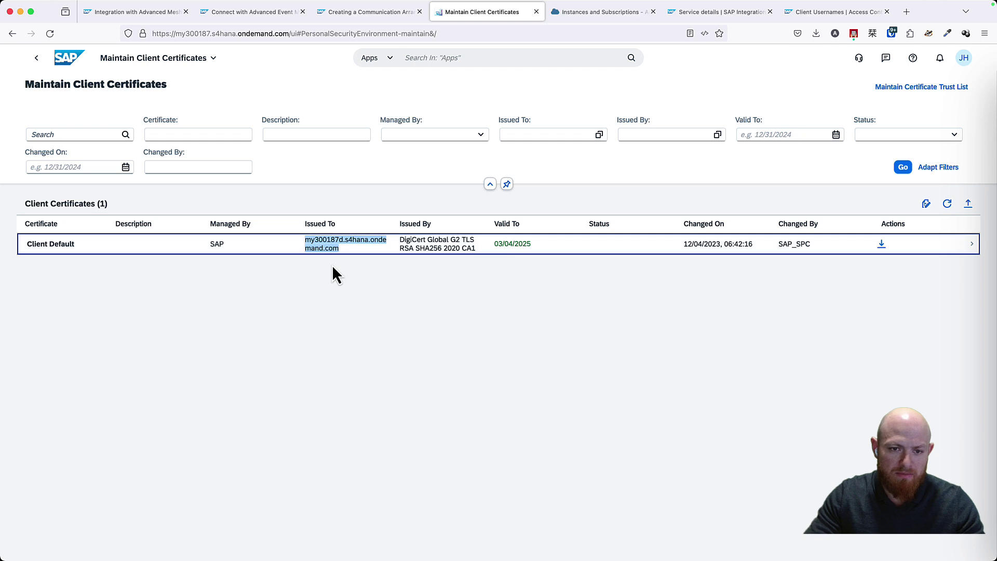
click(342, 290)
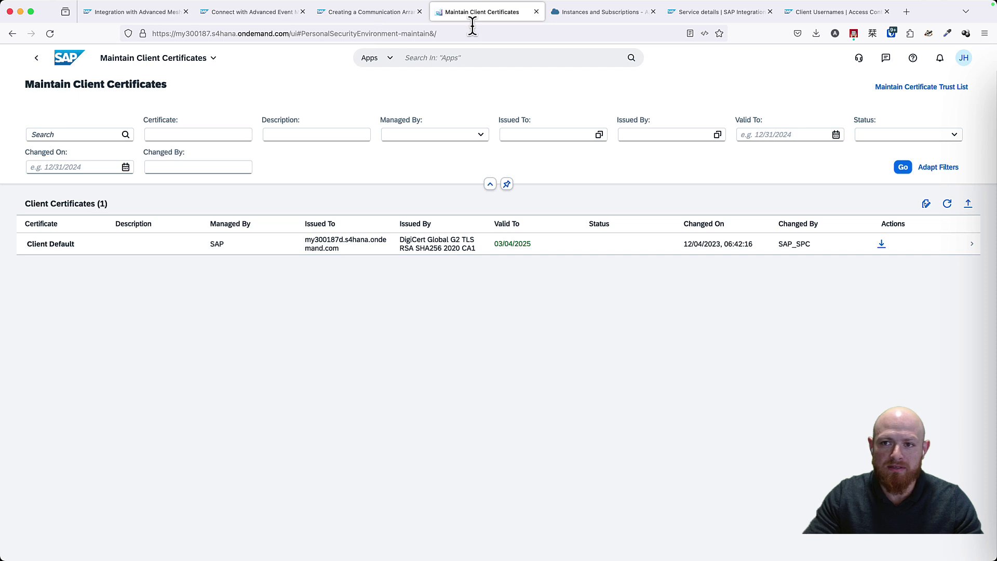
Open the AMER-USEast-Broker service from the list of event broker services
click(712, 16)
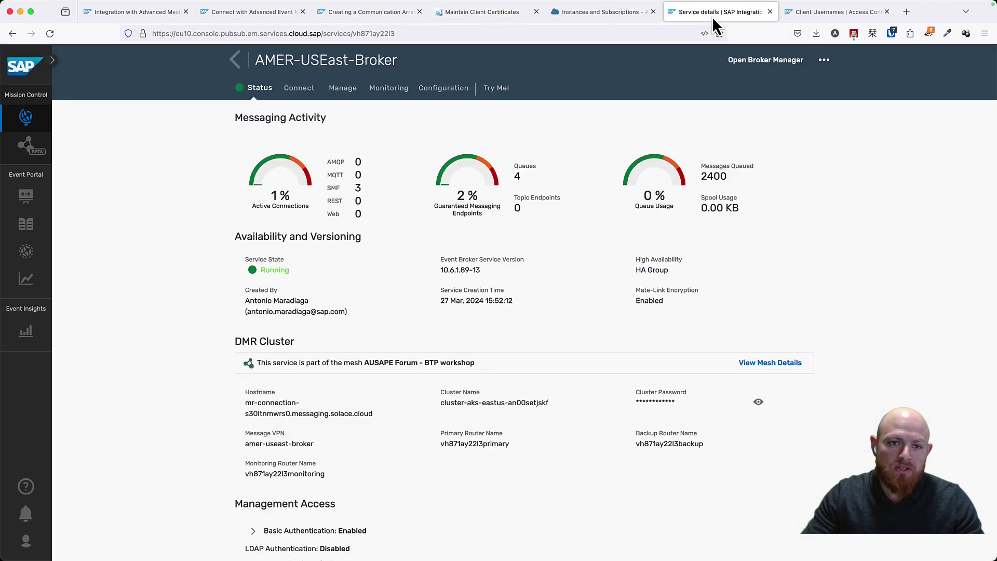
click(234, 62)
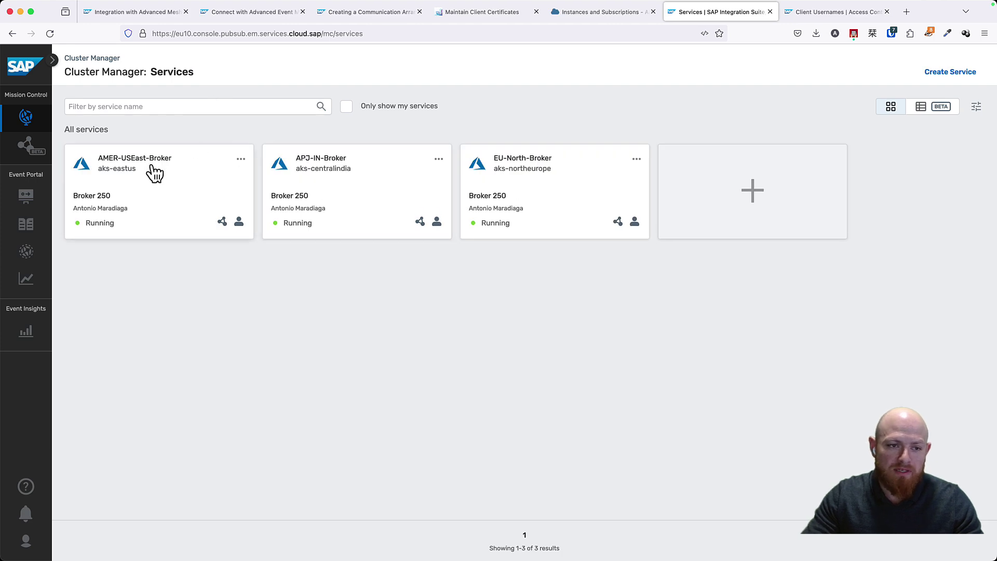
click(150, 174)
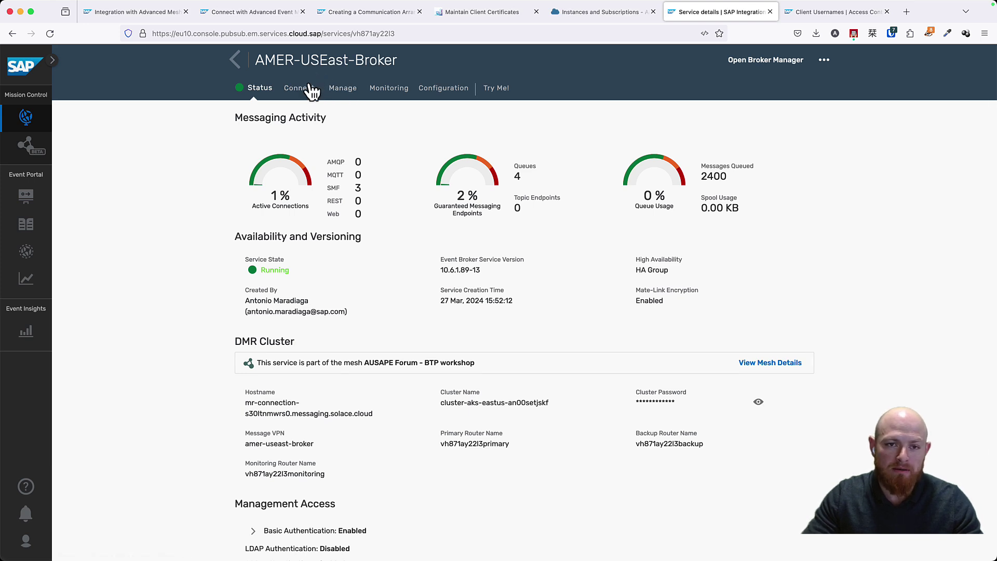
Check Client Certificate Authentication under Manage > Authentication, then open Certificate Authorities
click(347, 90)
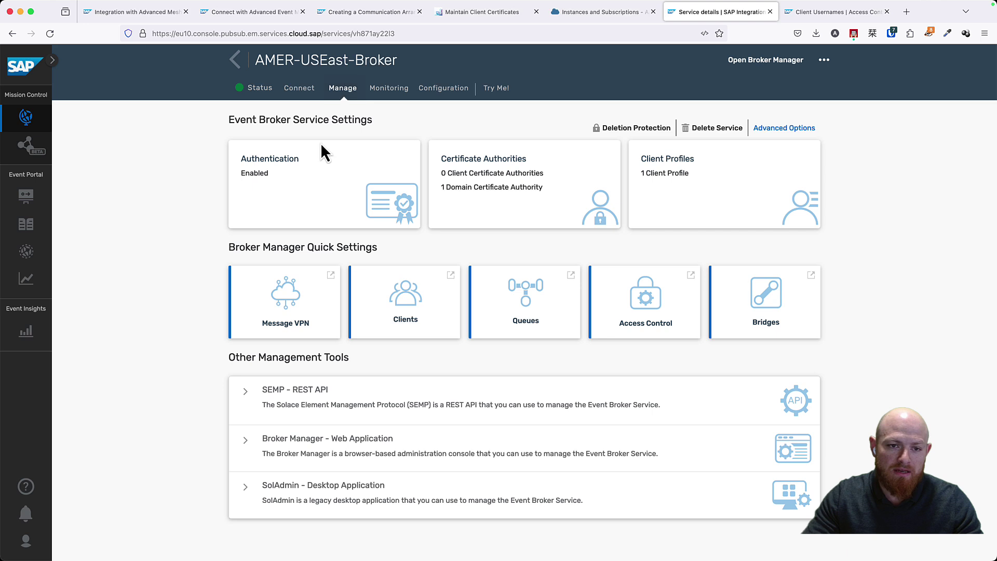
click(301, 171)
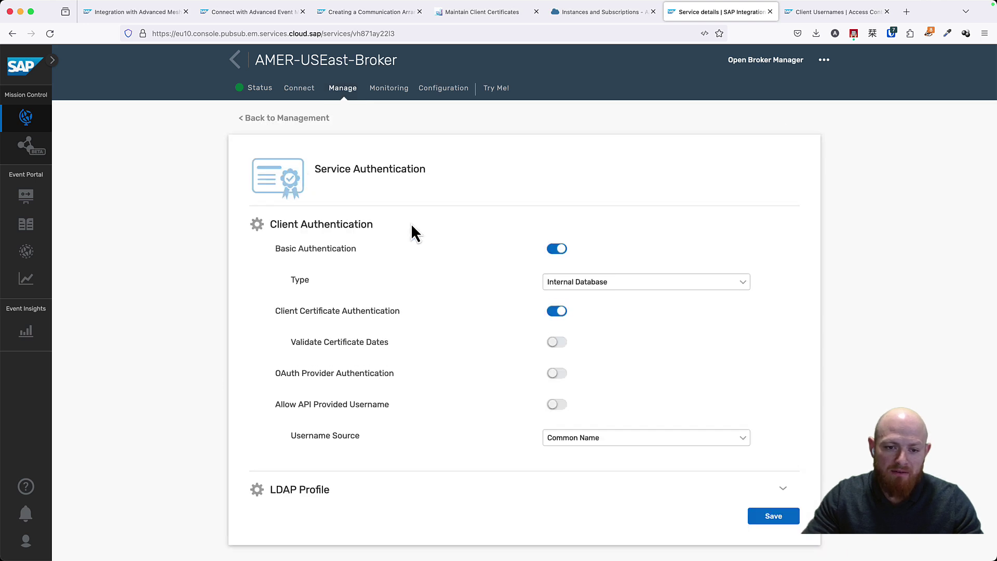
drag(275, 313, 368, 316)
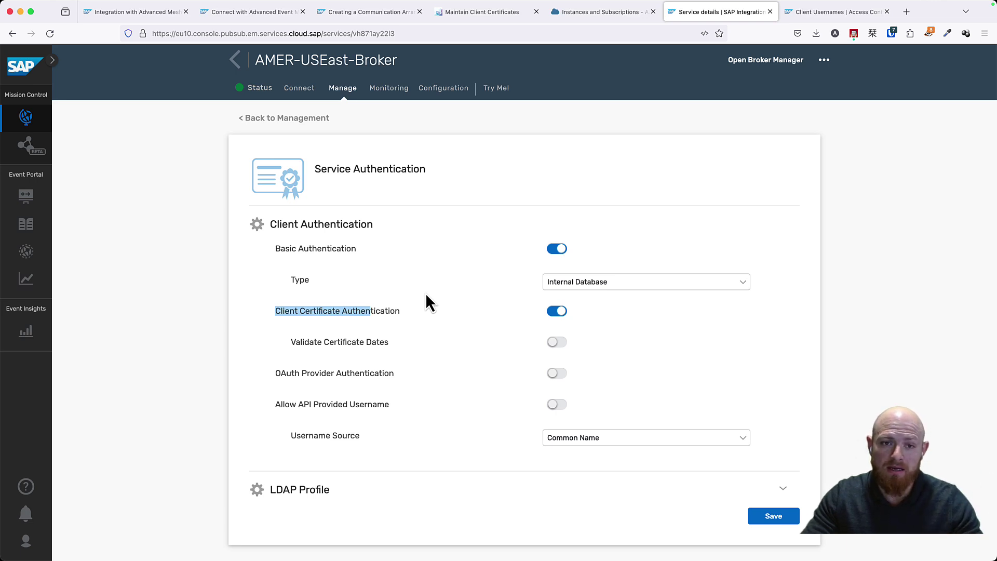
click(306, 117)
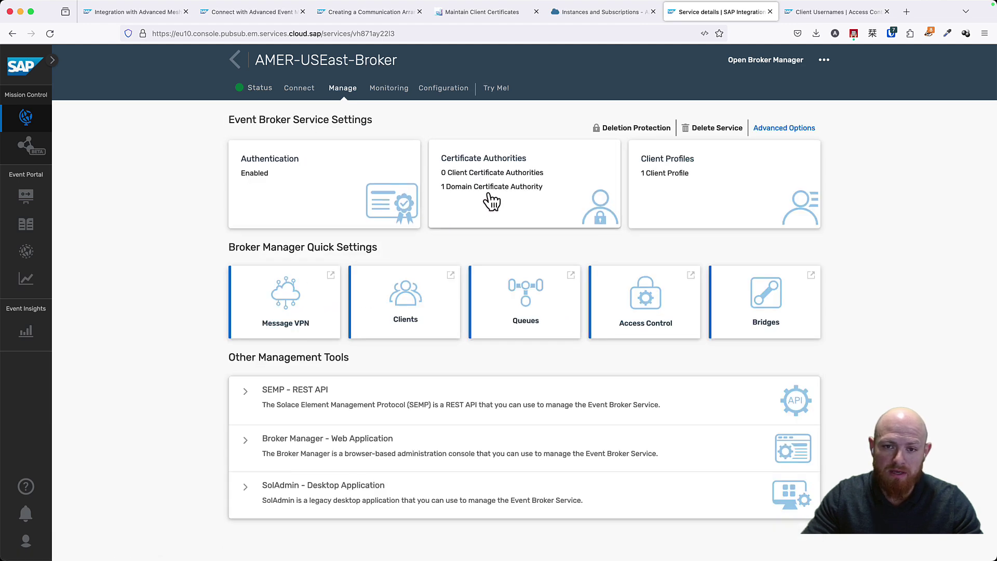
click(489, 199)
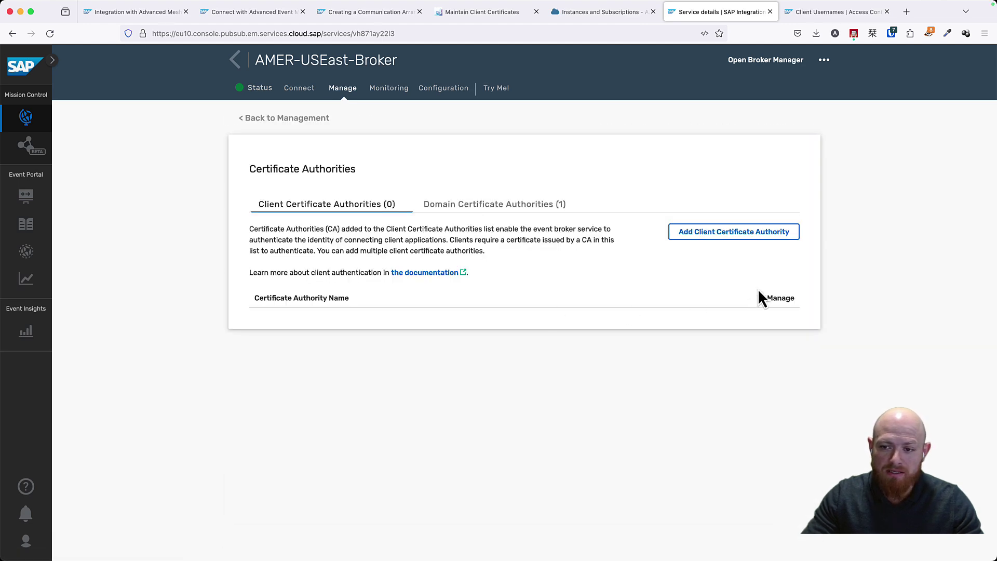
Start a new client certificate authority and upload 100_CD.pem as its certificate
click(723, 234)
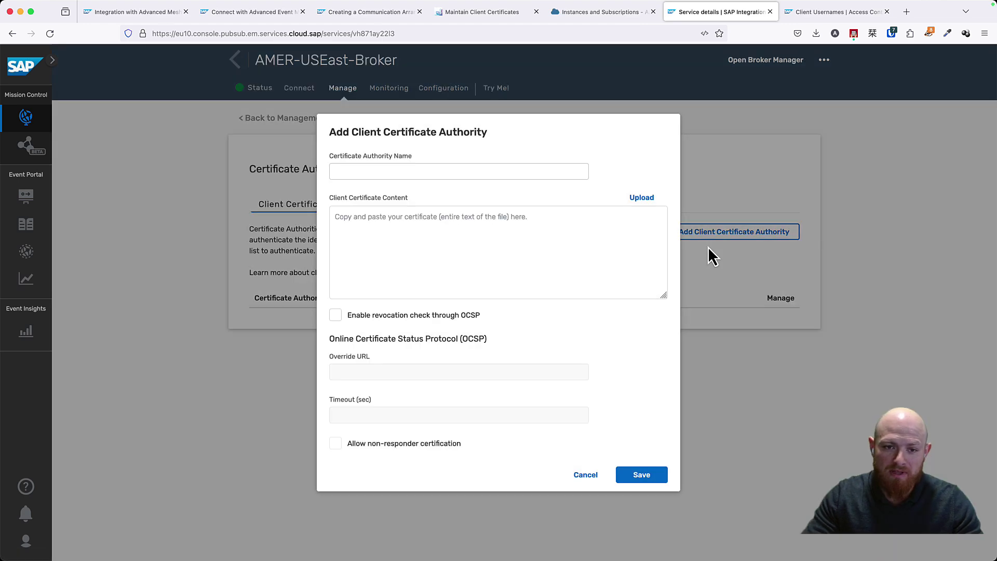
click(365, 227)
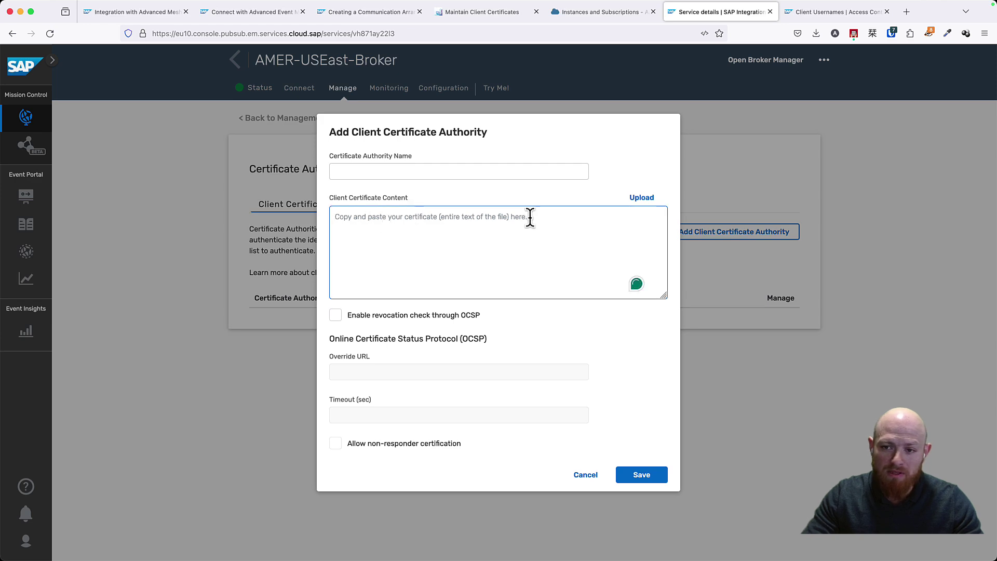
click(639, 199)
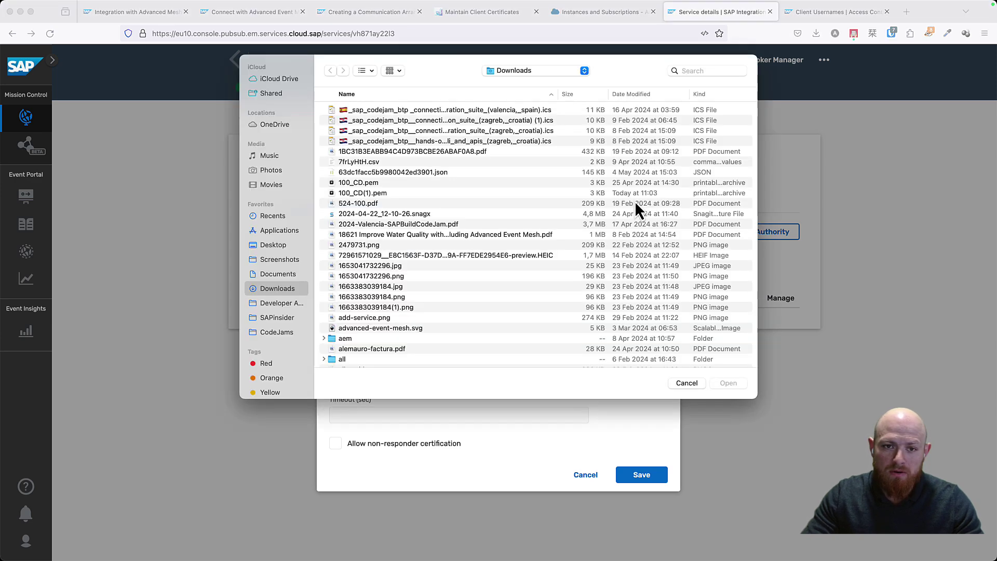
click(345, 109)
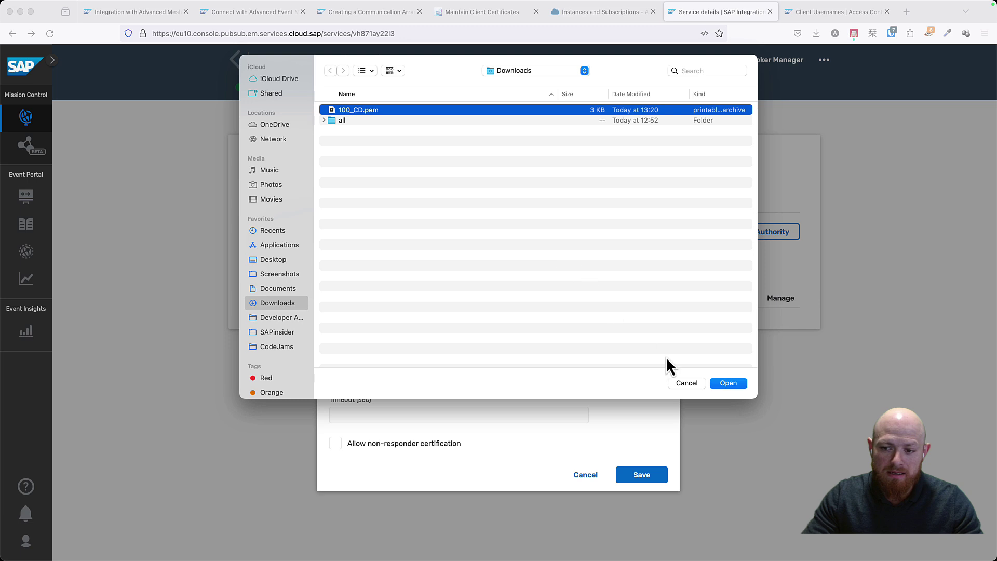
click(717, 384)
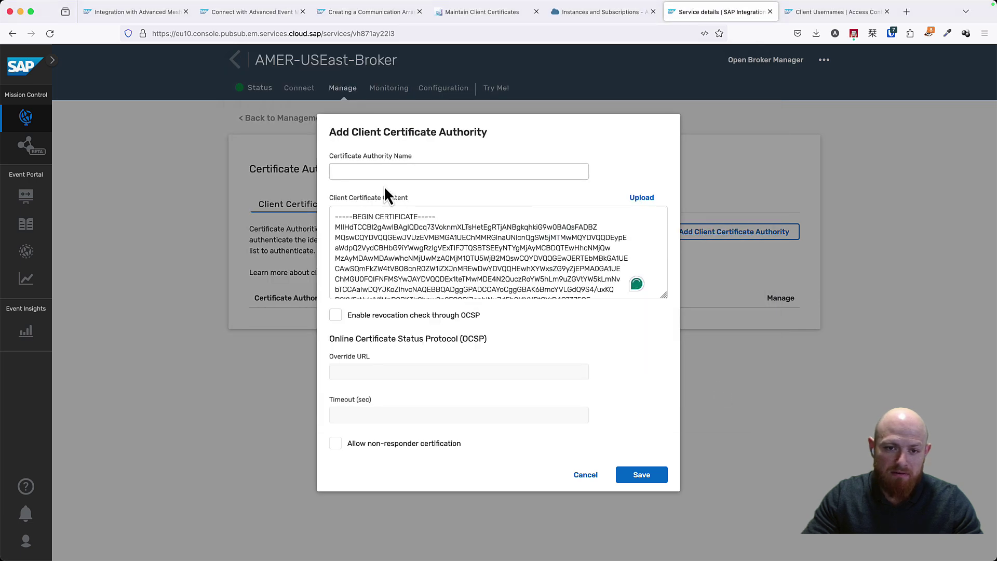
Name it with the pasted tenant host name trimmed to the short tenant id, then save
click(368, 171)
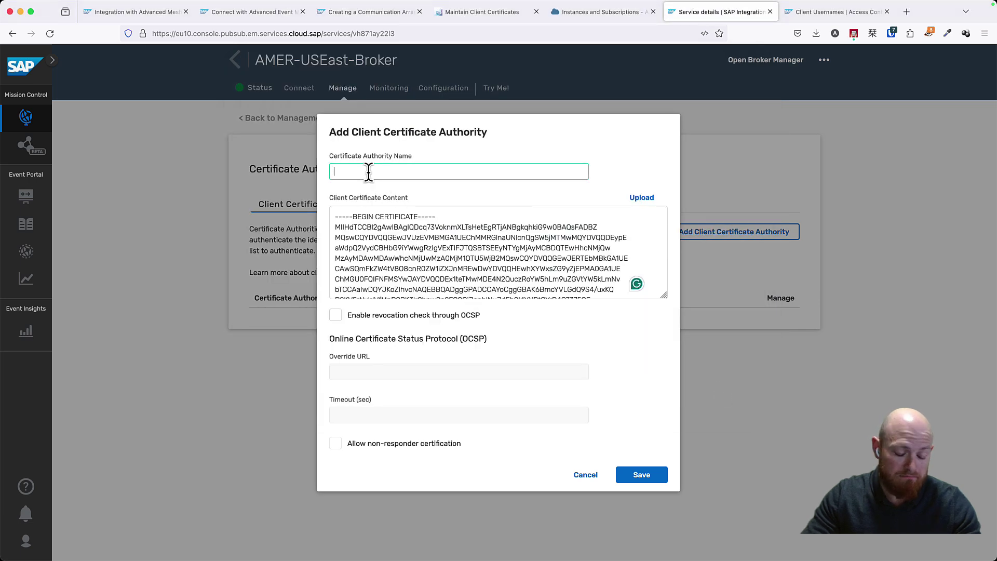
text(my300187-s4hana.ondemand.com)
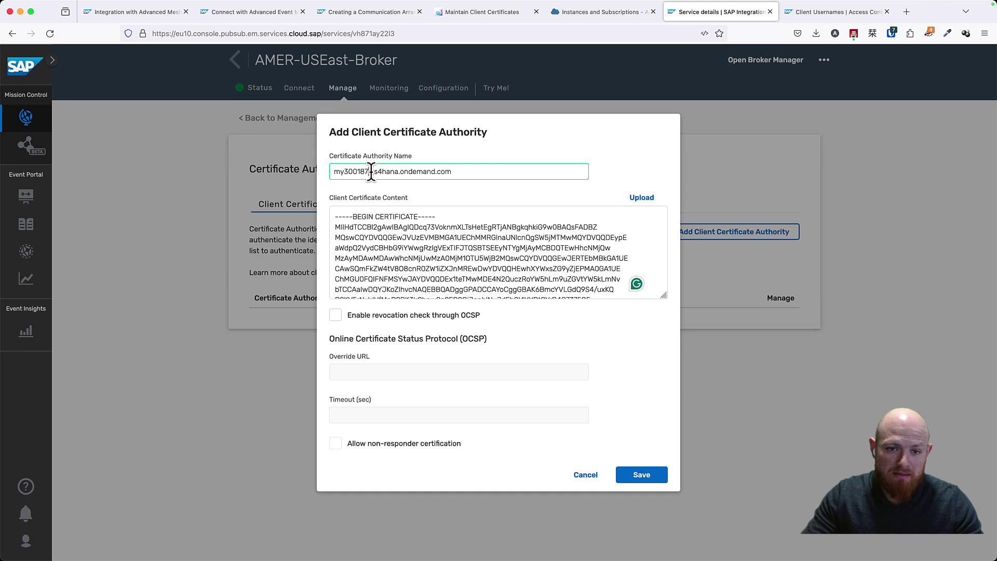
drag(372, 172, 467, 172)
click(368, 172)
drag(368, 172, 470, 172)
text(d)
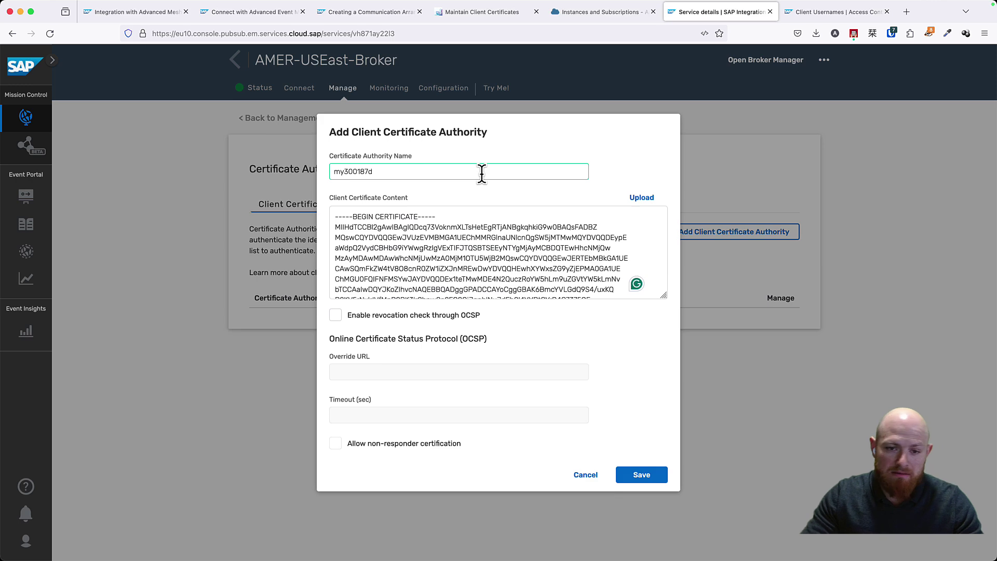
click(641, 476)
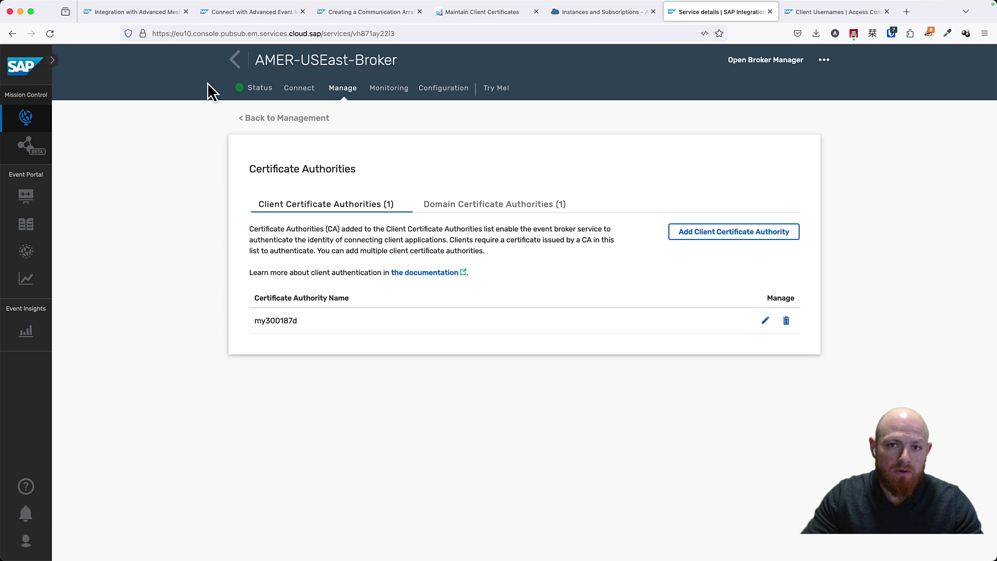
Open the certificate viewer for the Maintain Client Certificates site from its connection security details
click(461, 18)
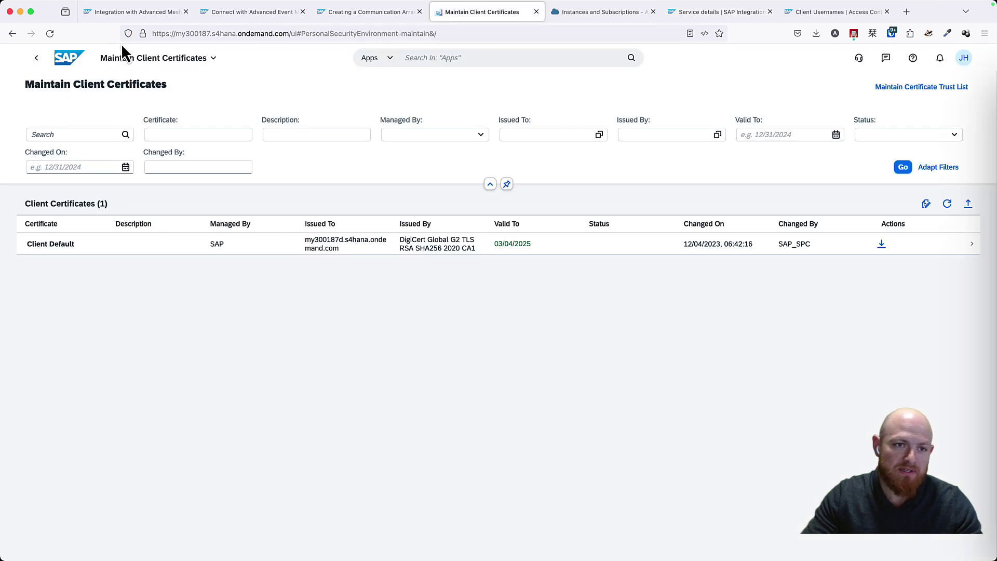
click(145, 38)
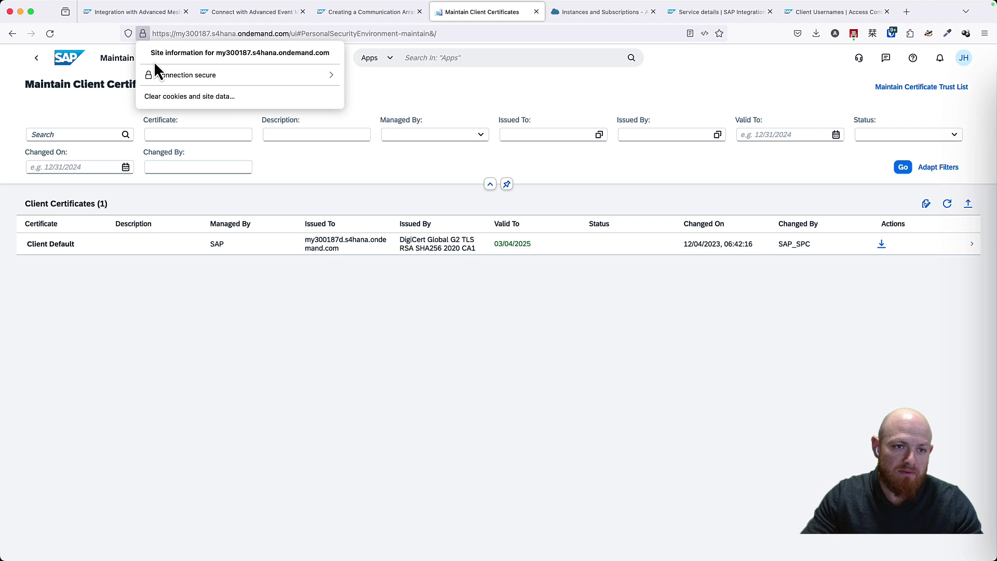
click(166, 76)
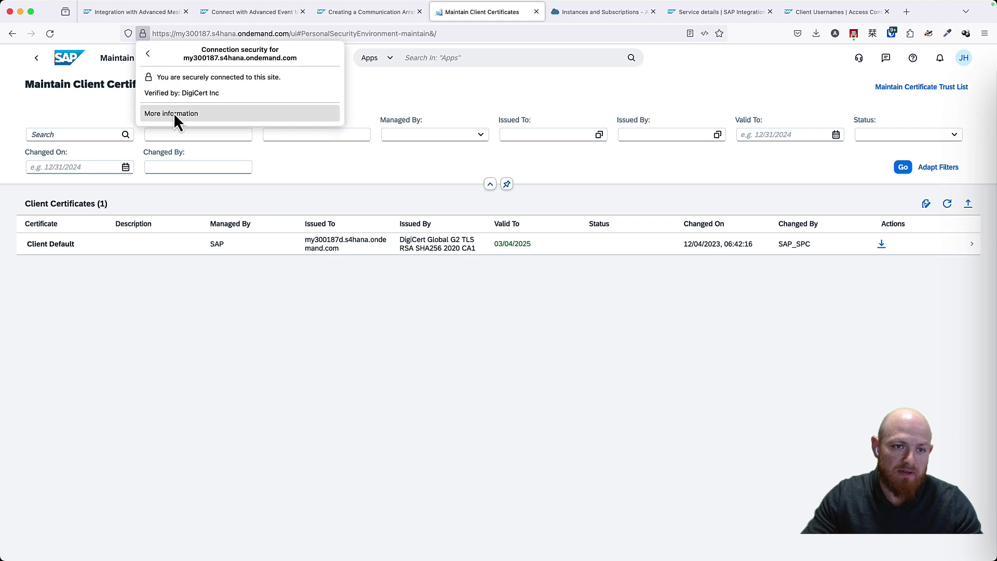
click(174, 113)
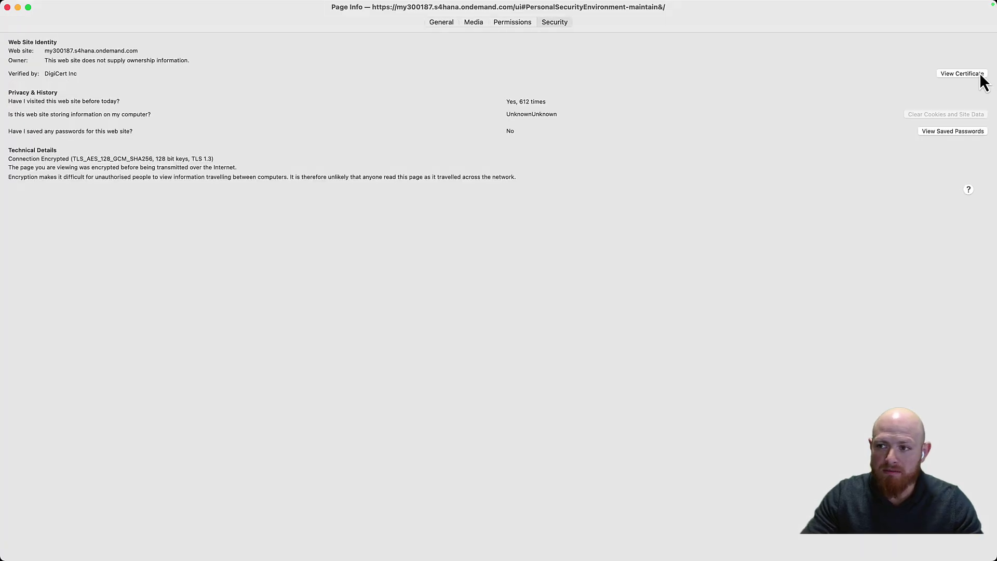
click(969, 74)
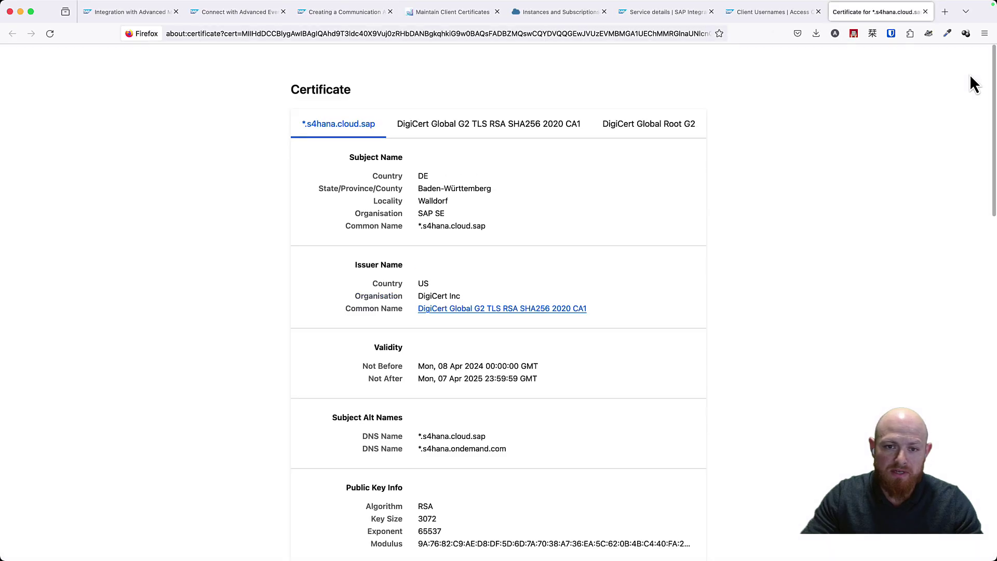
Download DigiCert Global Root G2 as a PEM (cert) file and return to the broker tab
click(642, 127)
scroll(460, 336, down, 4)
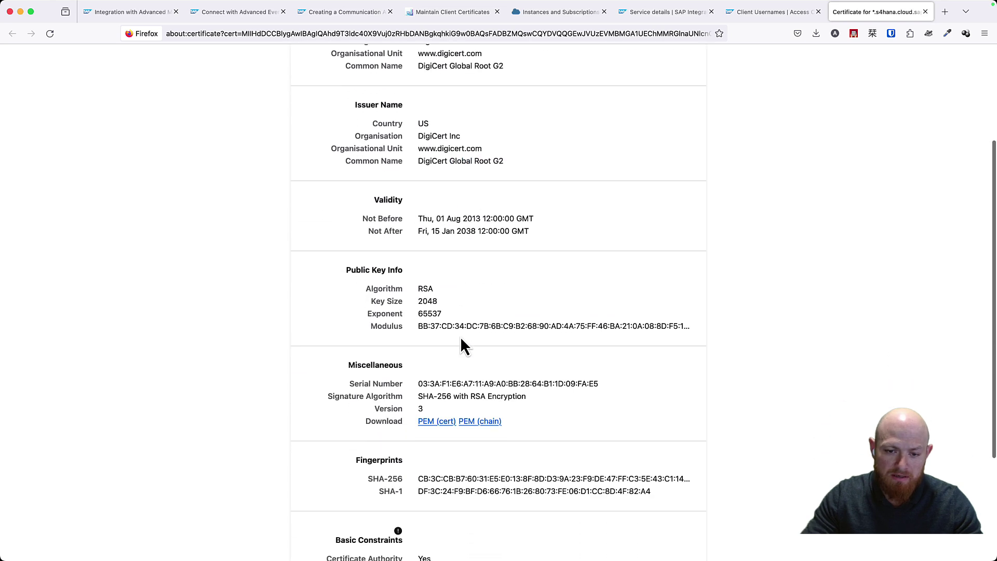
click(437, 380)
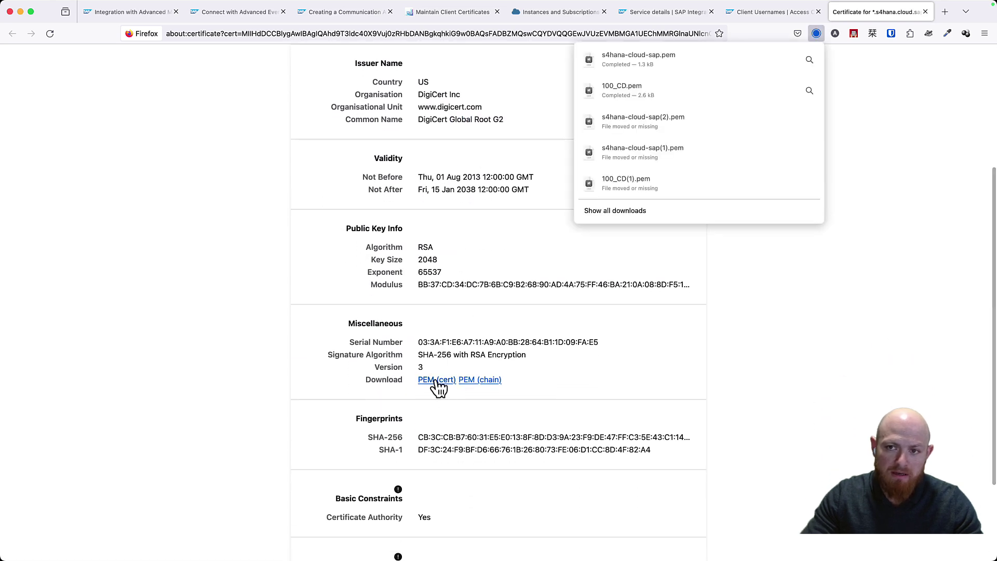
click(521, 72)
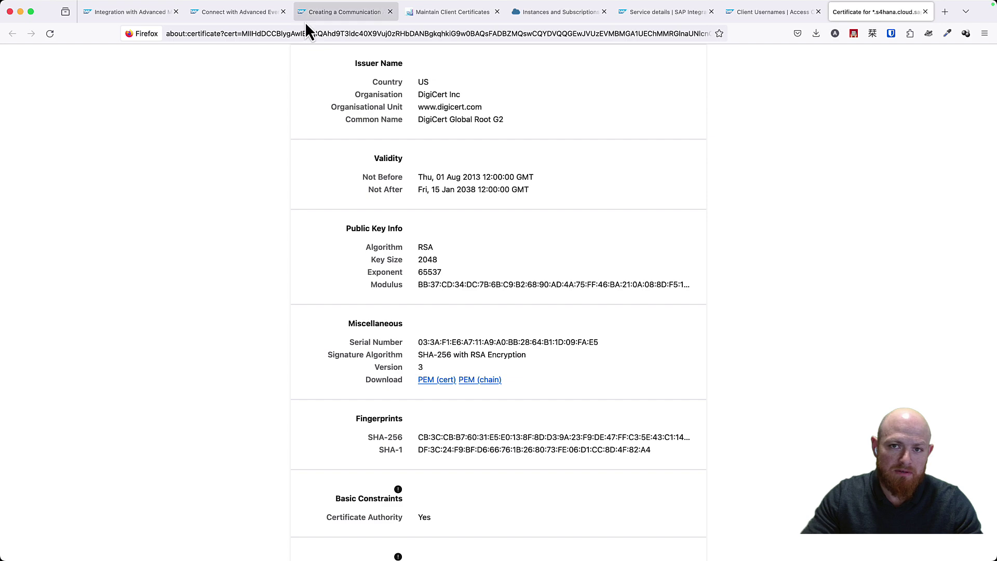
click(660, 13)
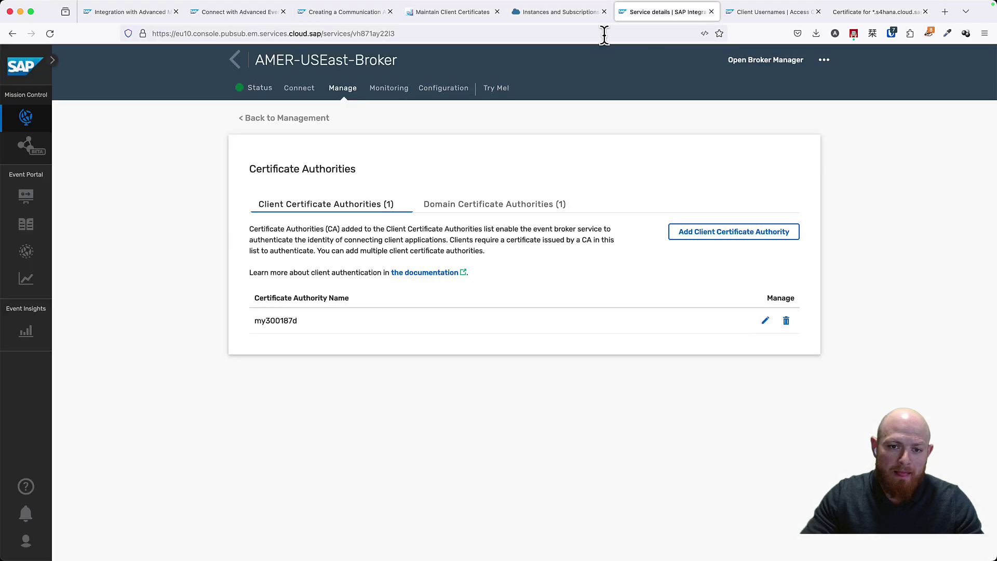
Add client certificate authority DigiCertGlobalCert from s4hana-cloud-sap.pem and save it
click(684, 231)
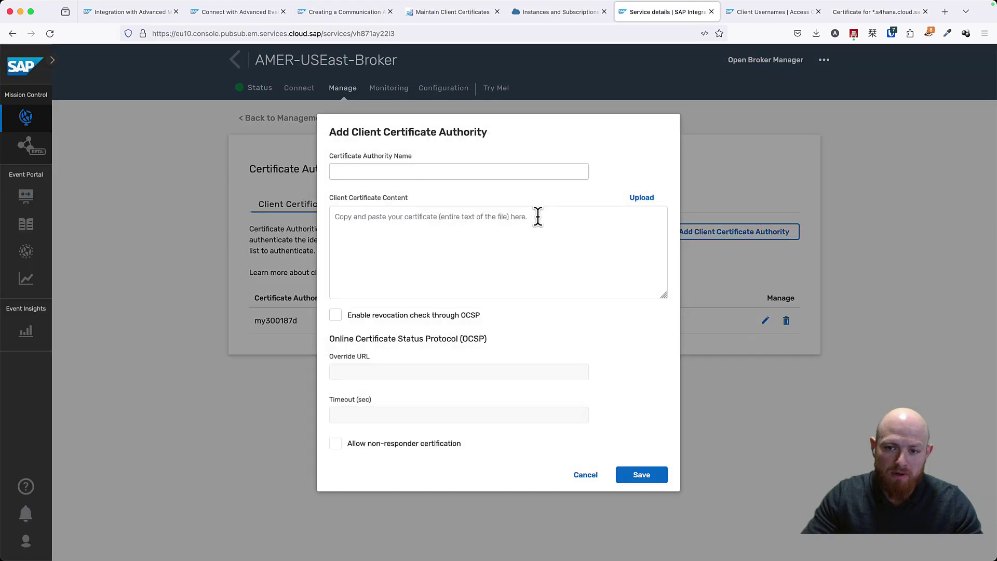
click(639, 198)
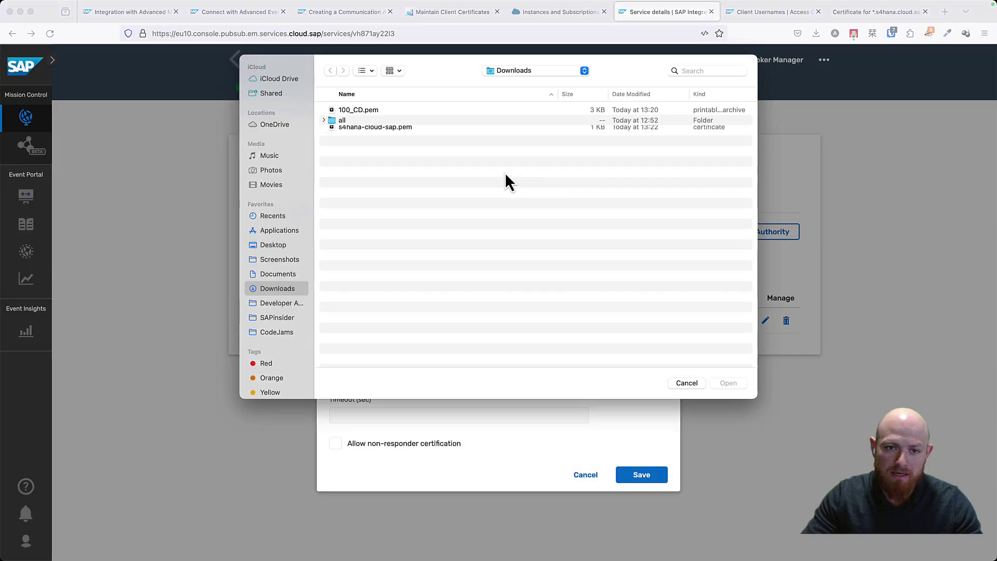
double_click(364, 134)
click(359, 172)
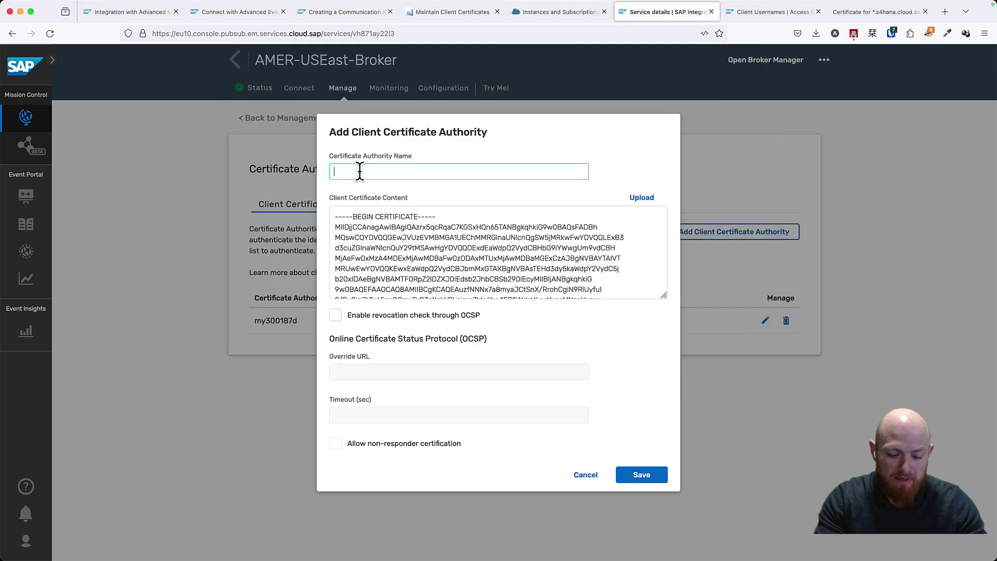
text(Digi)
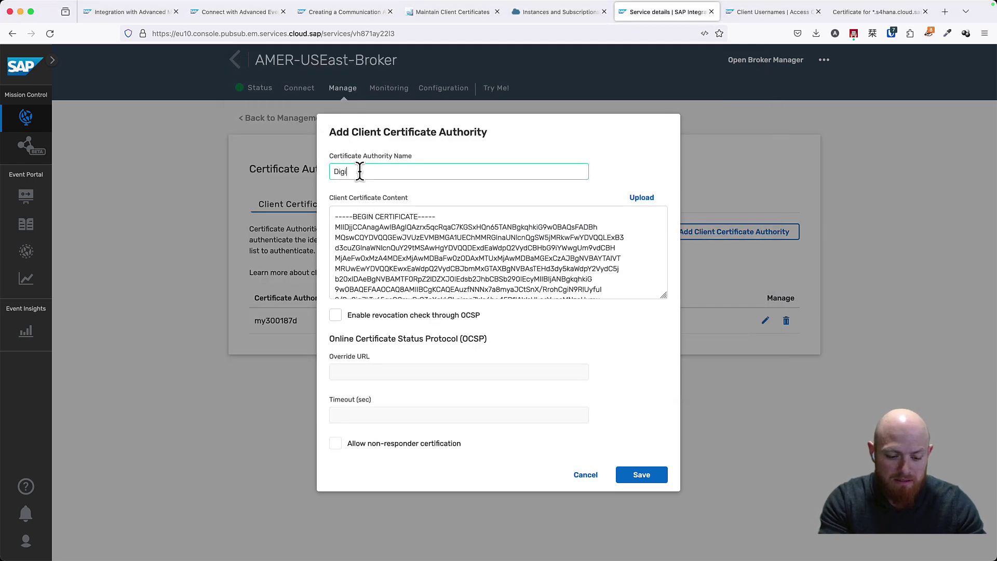
text(Cert Globa)
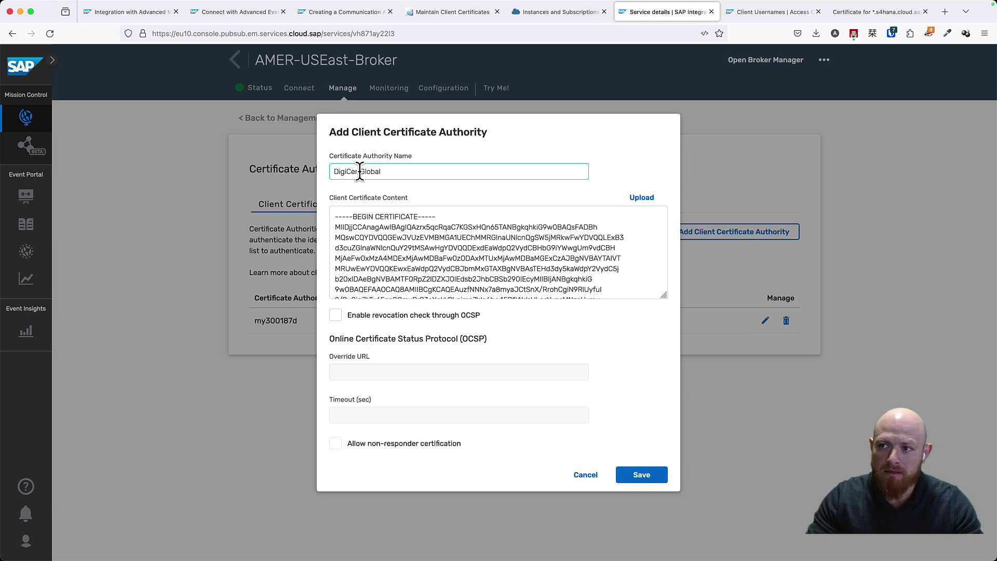
text(lCert)
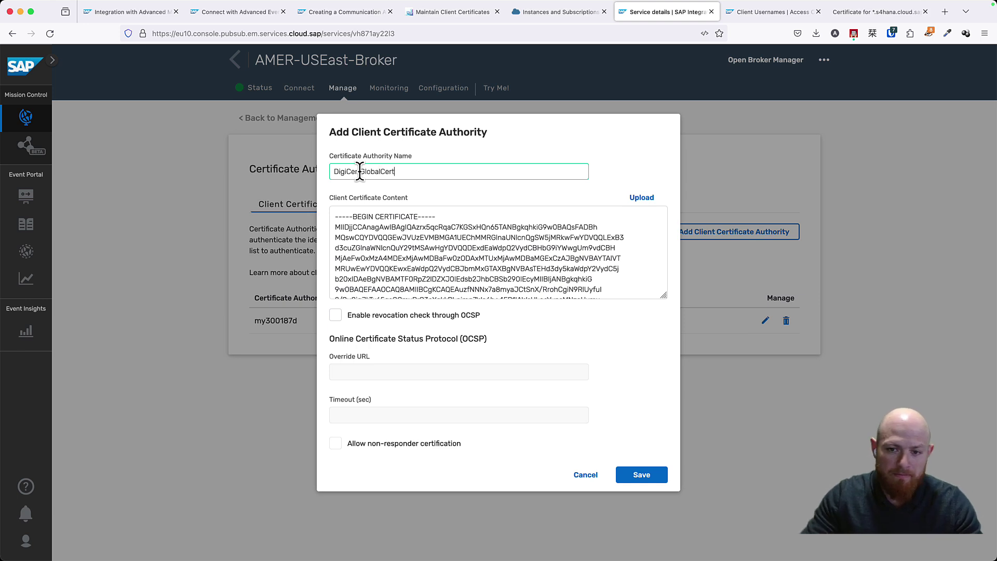
click(639, 476)
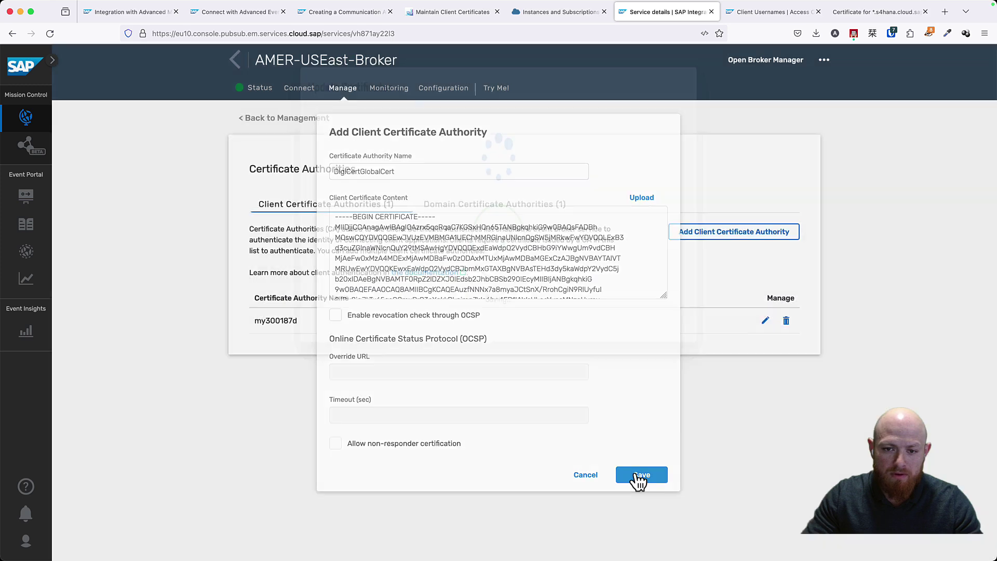
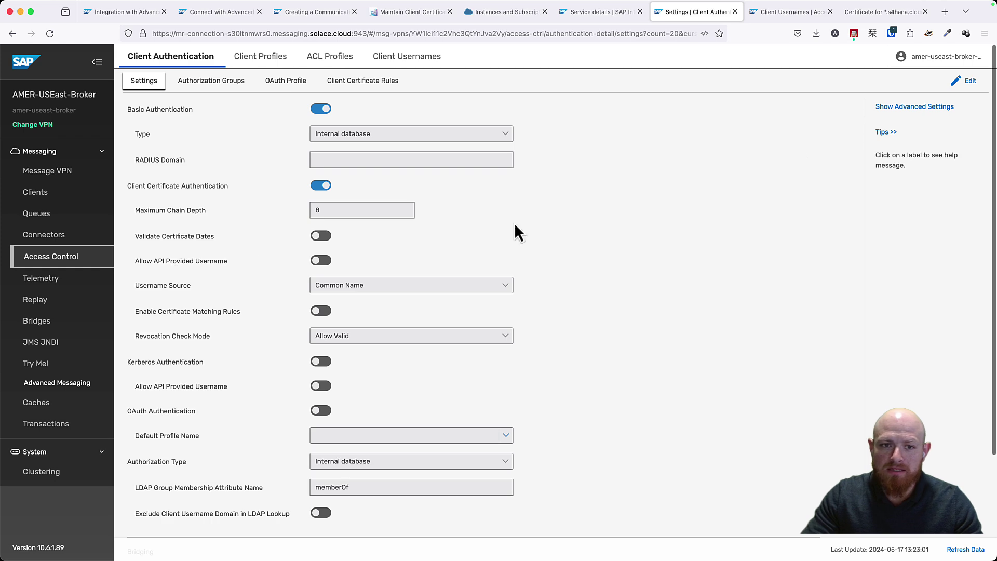
Submit a new client username with the pasted S/4HANA host name; the session expires to login
click(390, 61)
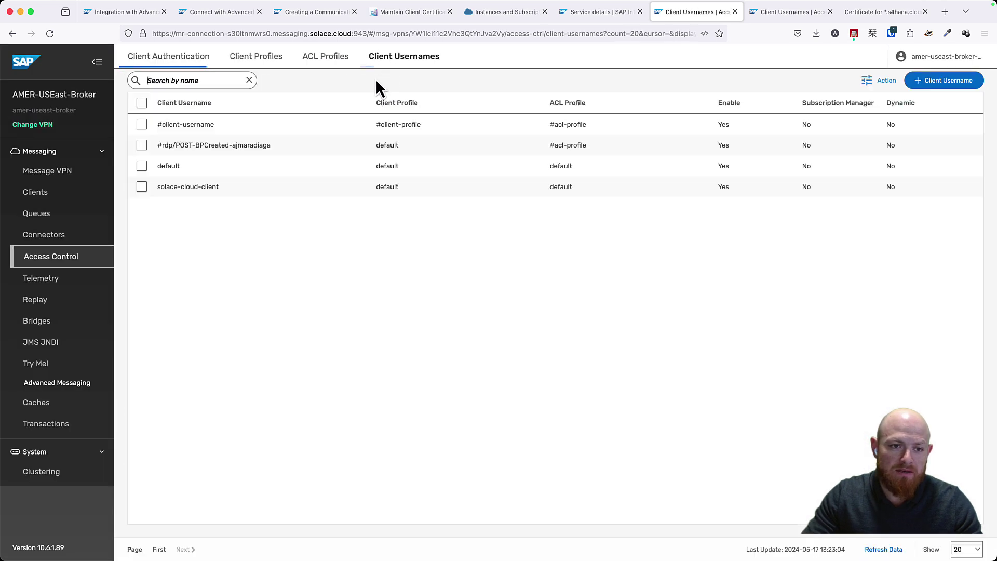
click(966, 84)
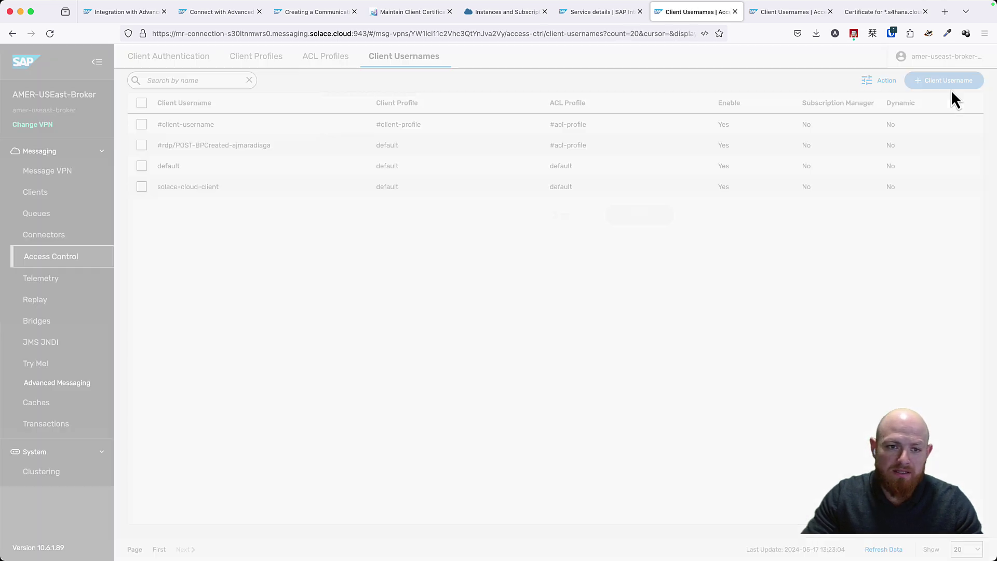
text(my300187.s4hana.ondemand.com)
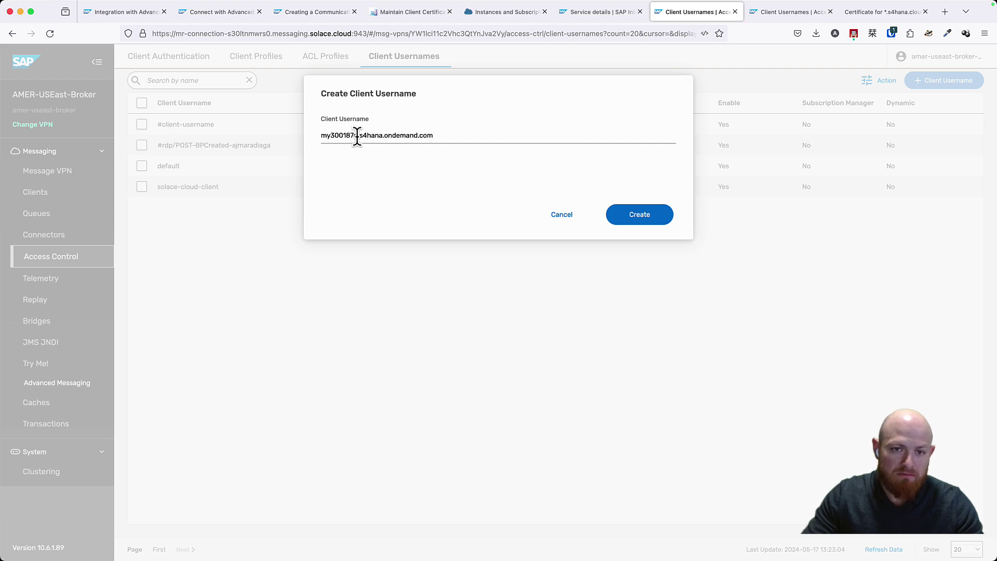
click(649, 220)
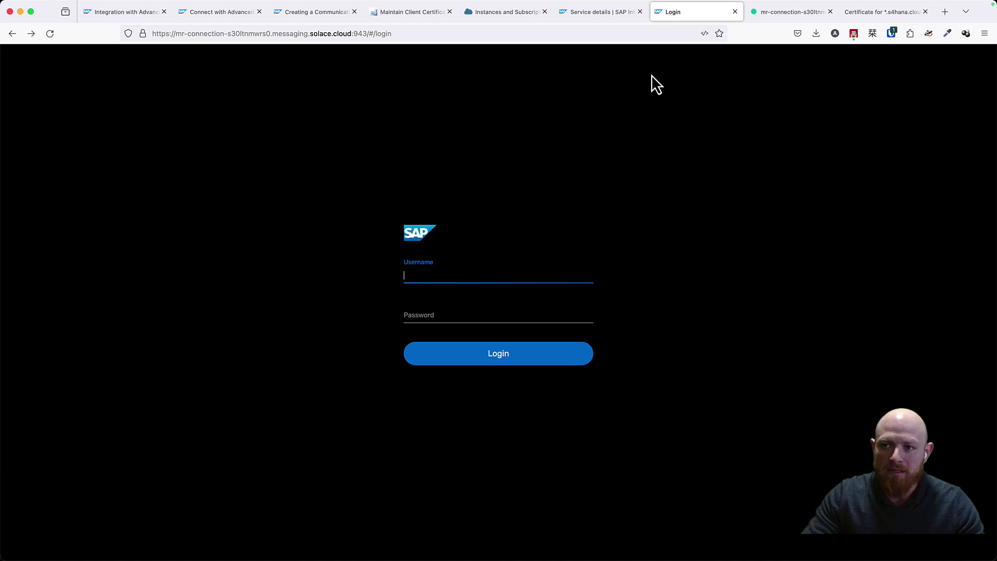
Close the expired login tab, reload the broker's service details and reopen Broker Manager
click(734, 12)
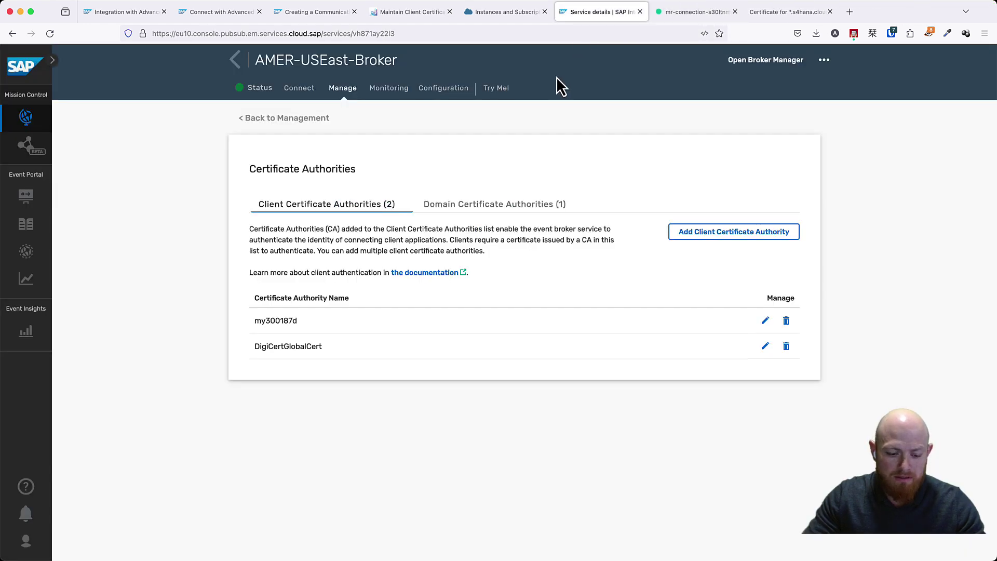
key(super+r)
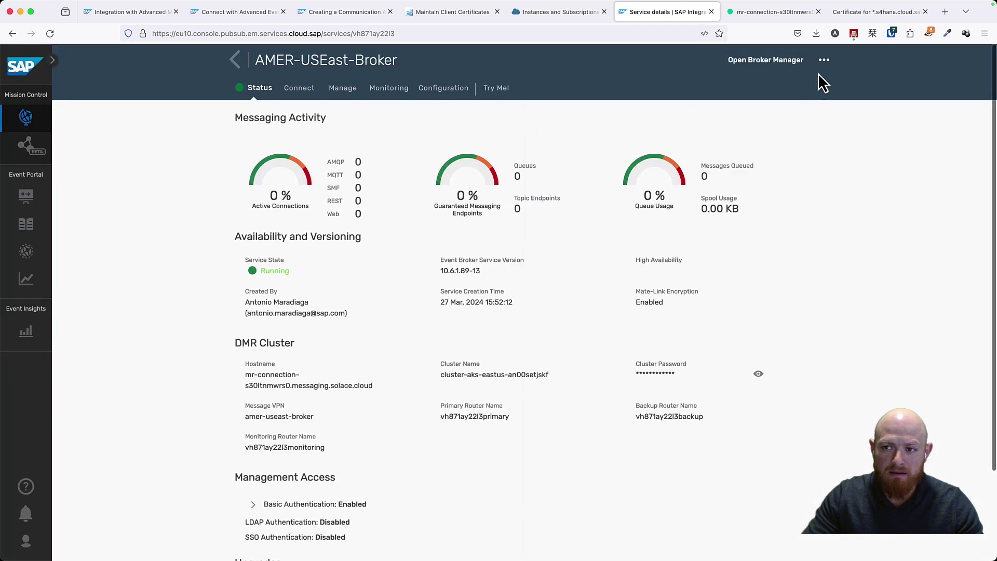
click(767, 62)
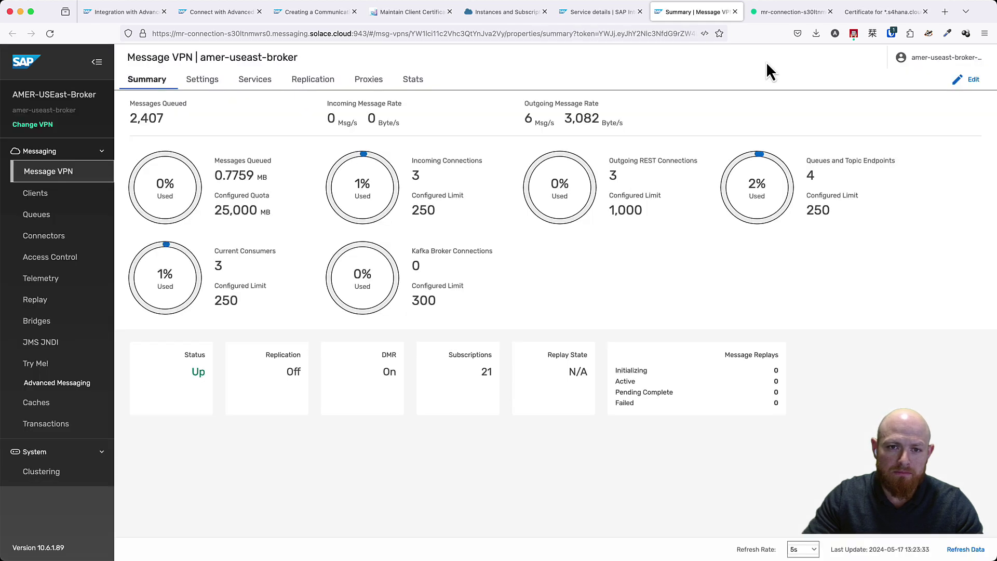
Create client username my300187d.s4hana.ondemand.com under Access Control
click(80, 256)
click(389, 56)
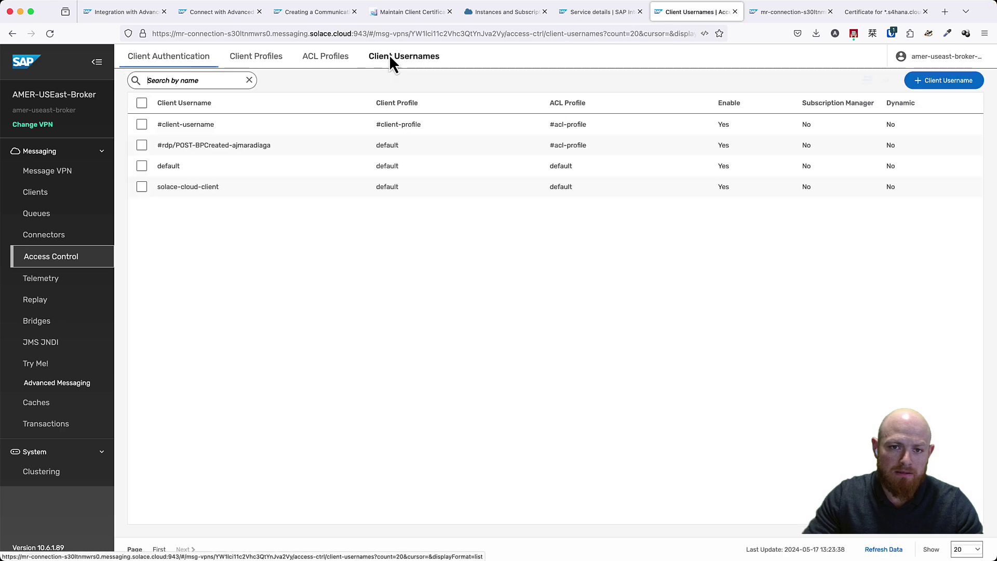
click(960, 83)
text(my300187d.s4hana.ondemand.com)
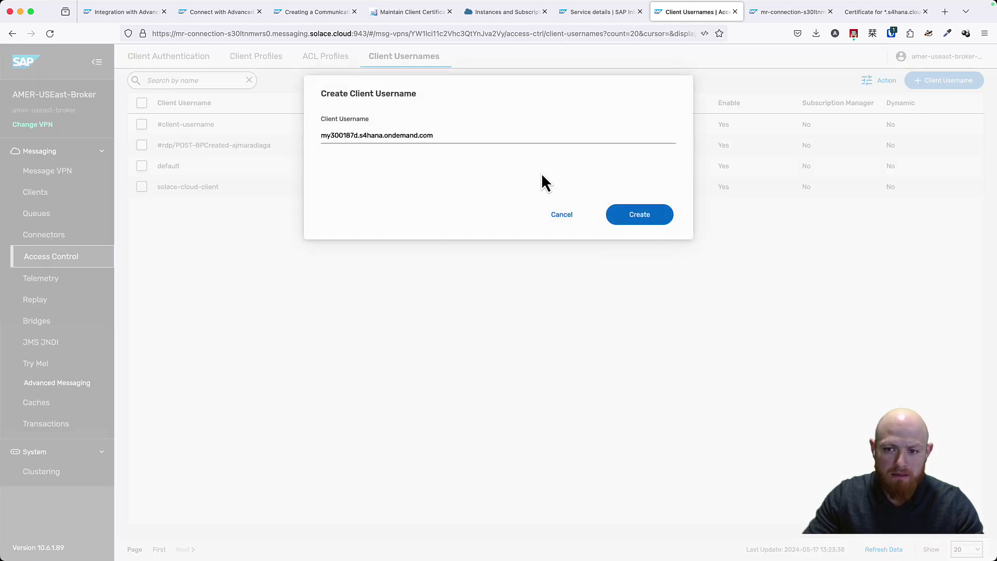
click(639, 214)
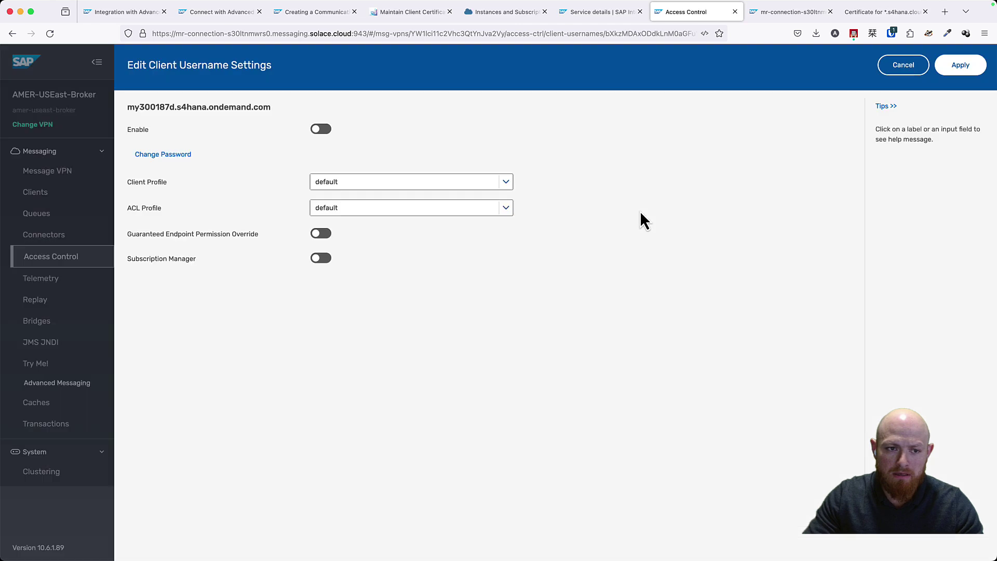
Enable the new username, apply it, and check the default username before returning to the list
click(320, 131)
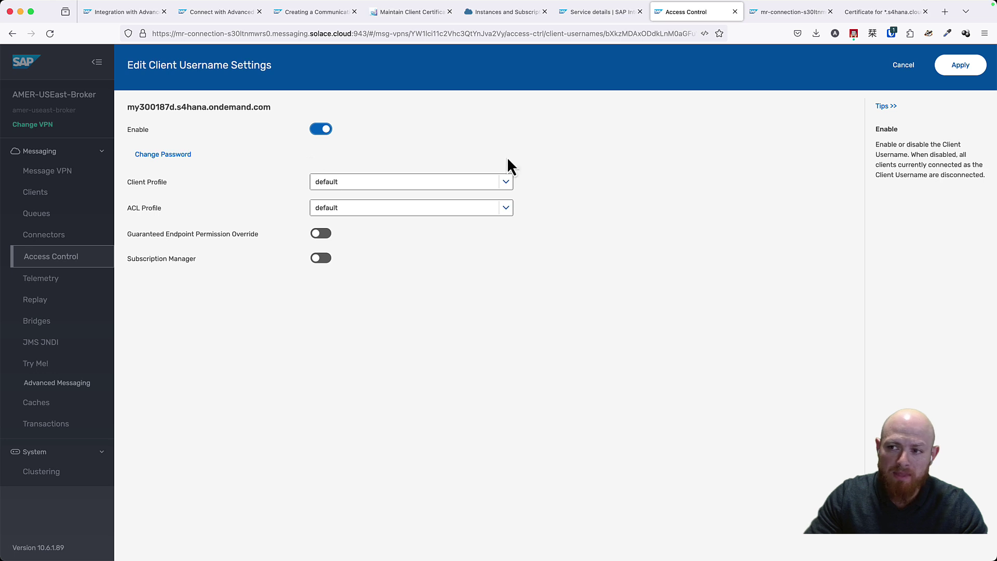
click(944, 74)
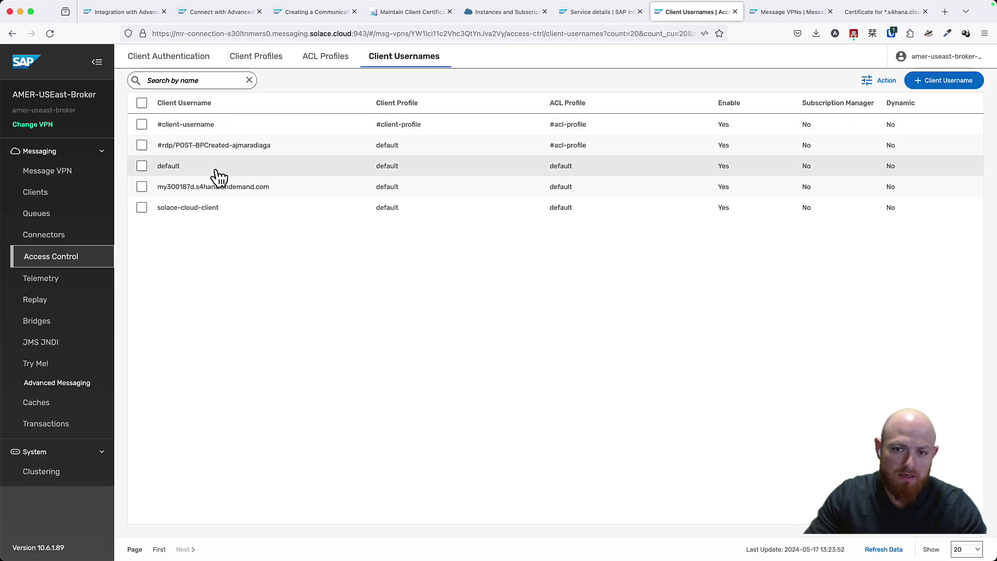
click(421, 171)
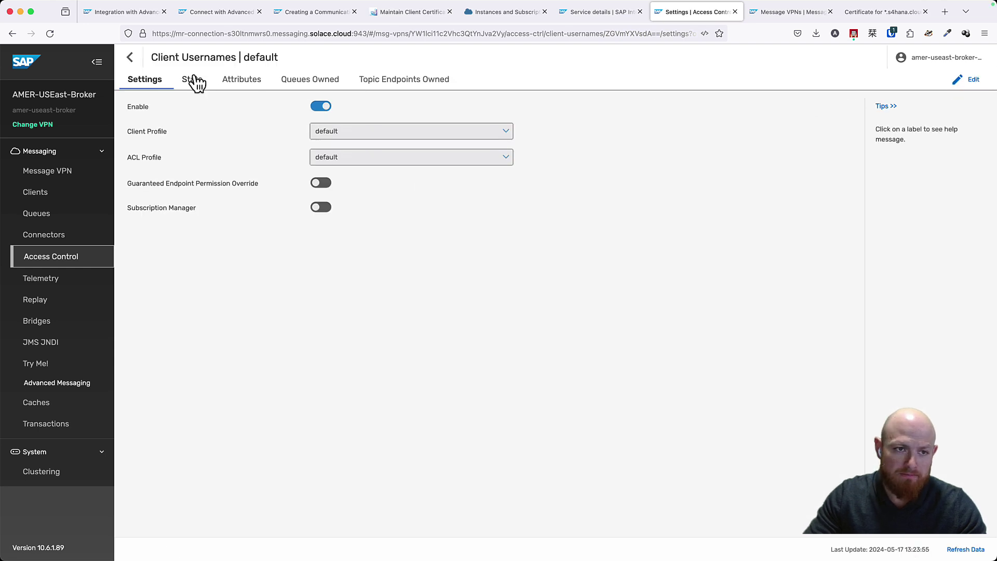
click(131, 59)
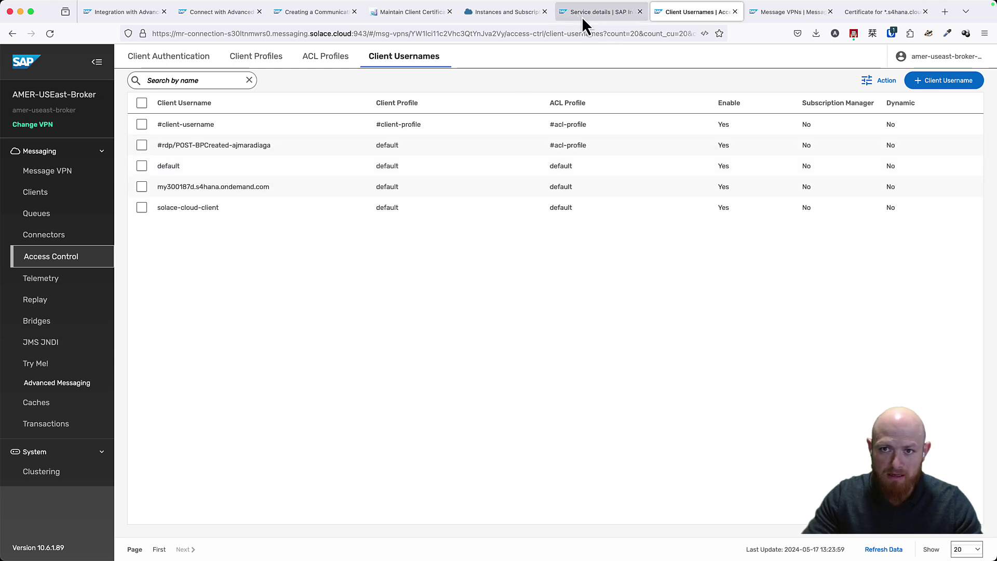
Review help steps 1–4: client certificate, root CA, client username, communication arrangement
click(421, 15)
click(204, 13)
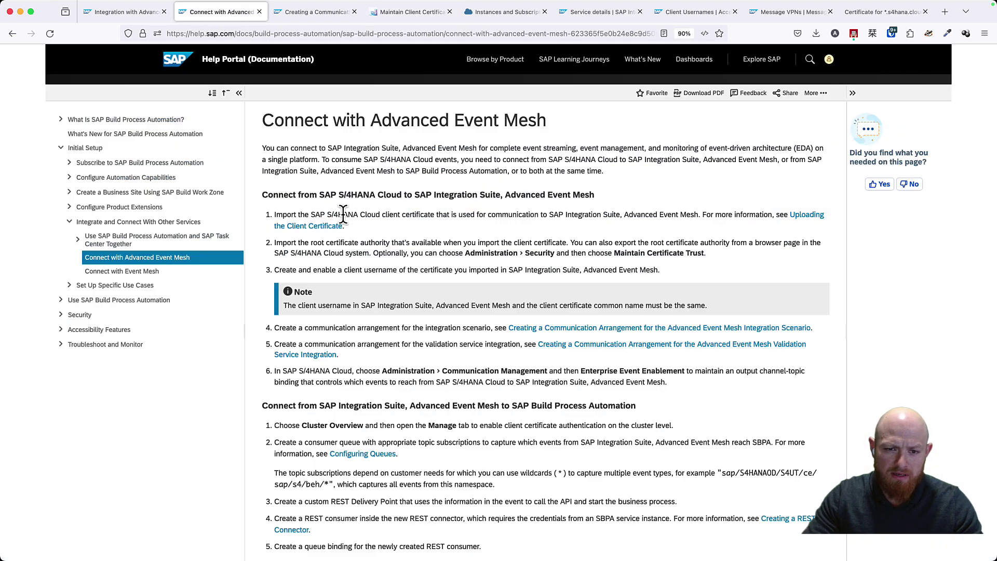
drag(342, 214, 421, 215)
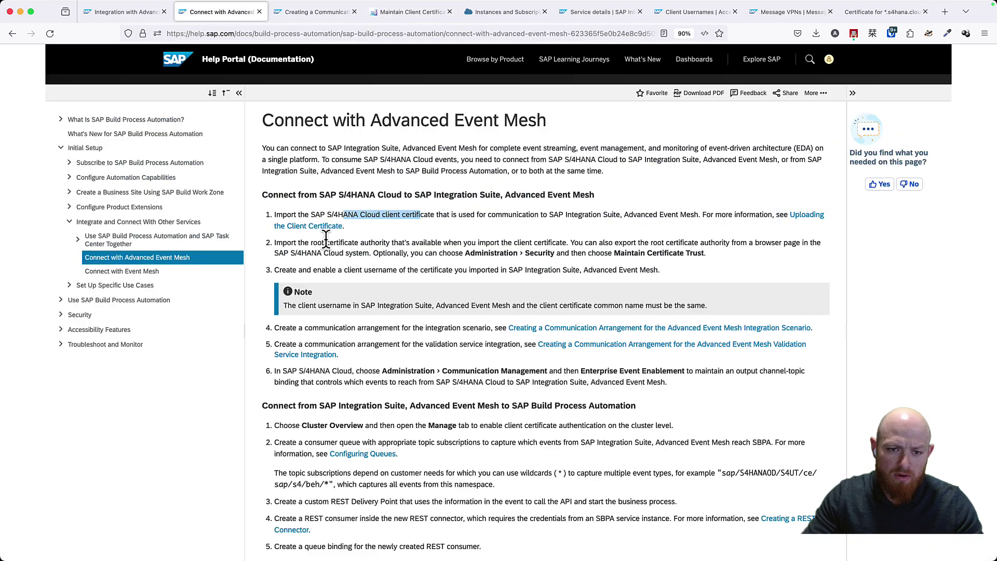
drag(317, 243, 393, 244)
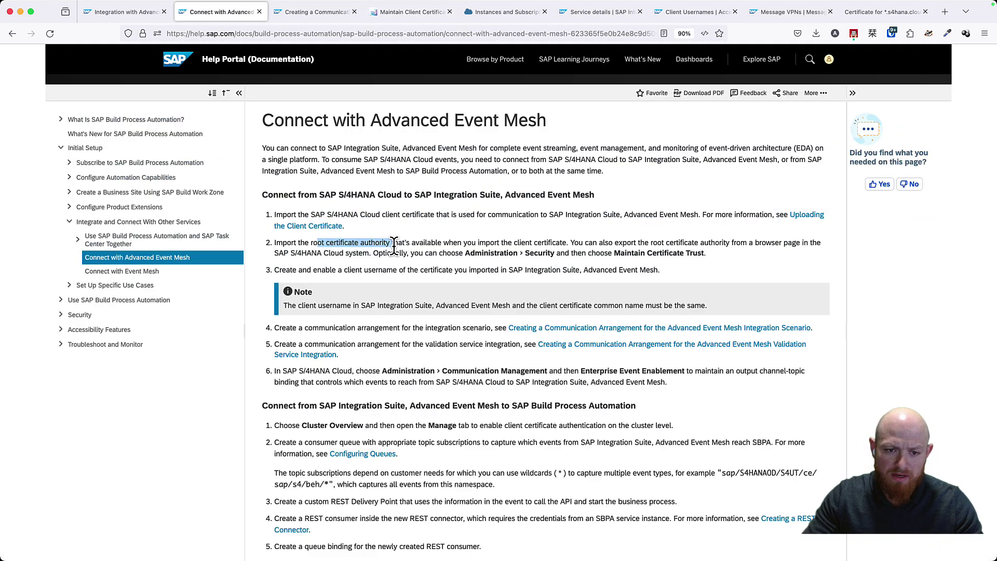
click(366, 270)
drag(338, 271, 441, 270)
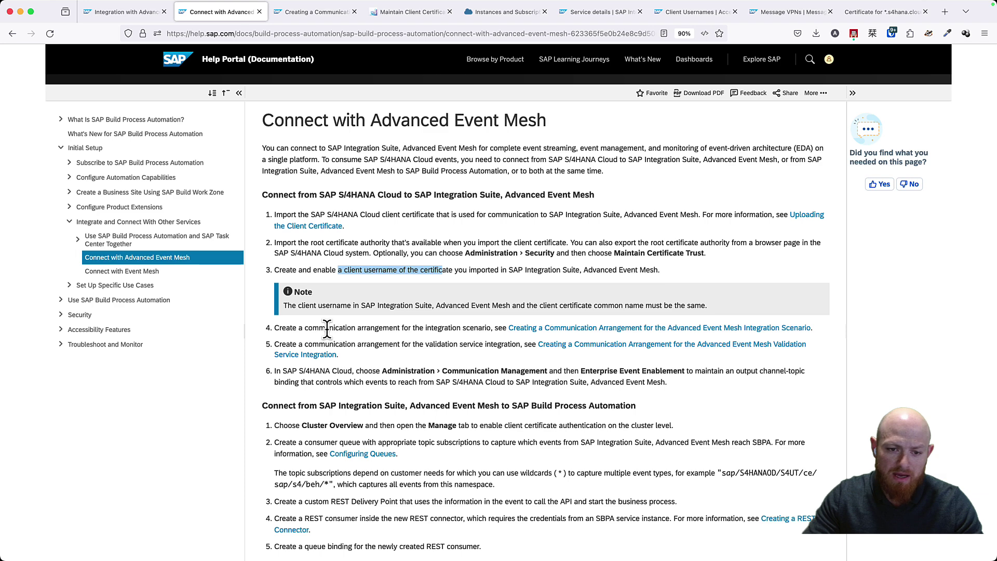
drag(328, 327, 390, 330)
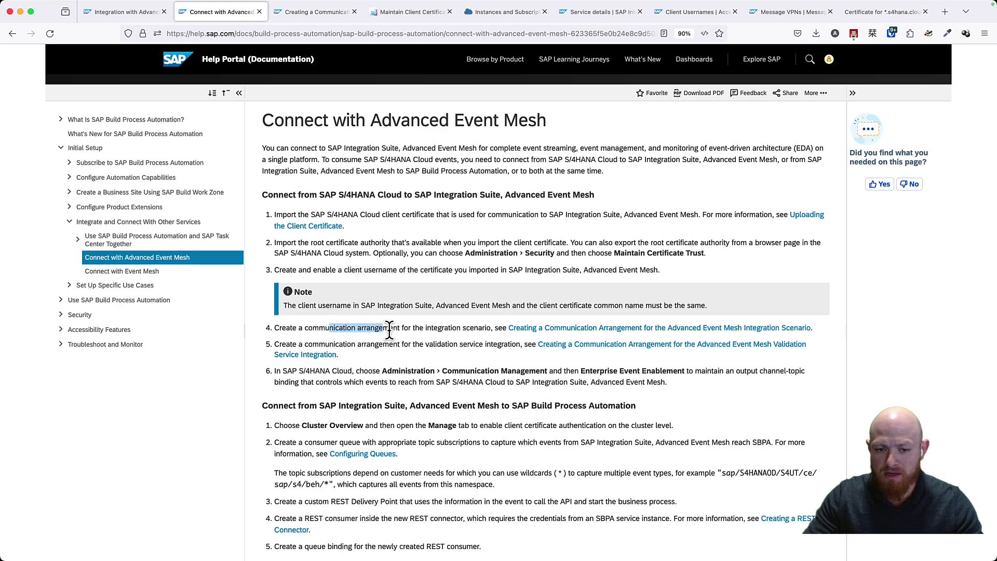
click(407, 12)
Search the launchpad for 'Communication System' and open the Communication Systems app
click(450, 57)
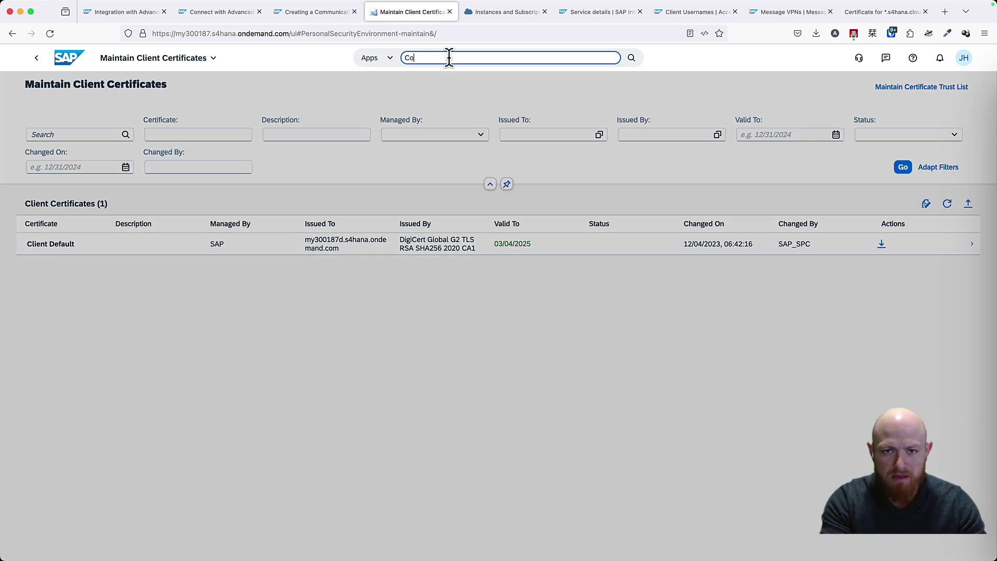
text(Communication Sys)
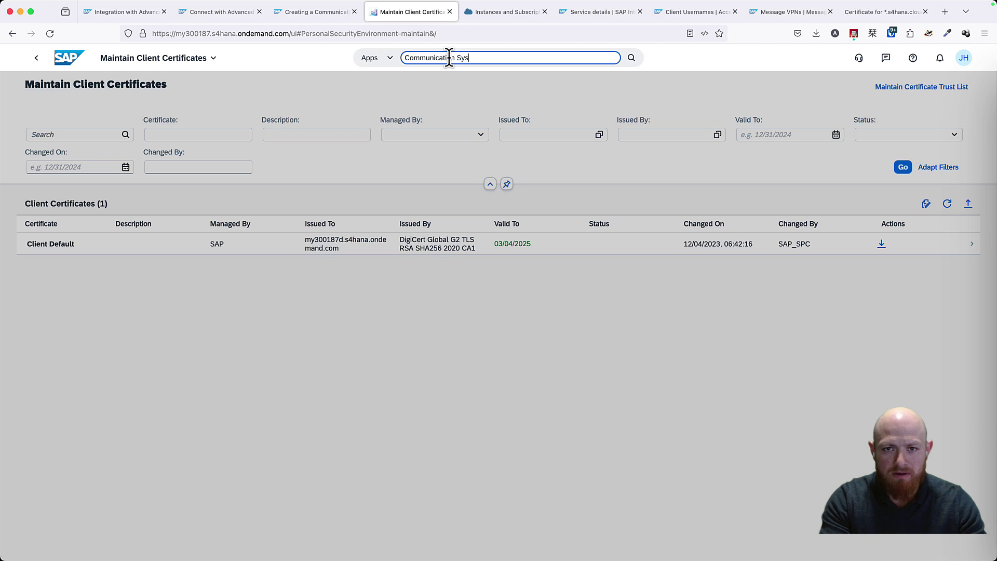
text(tem)
key(Return)
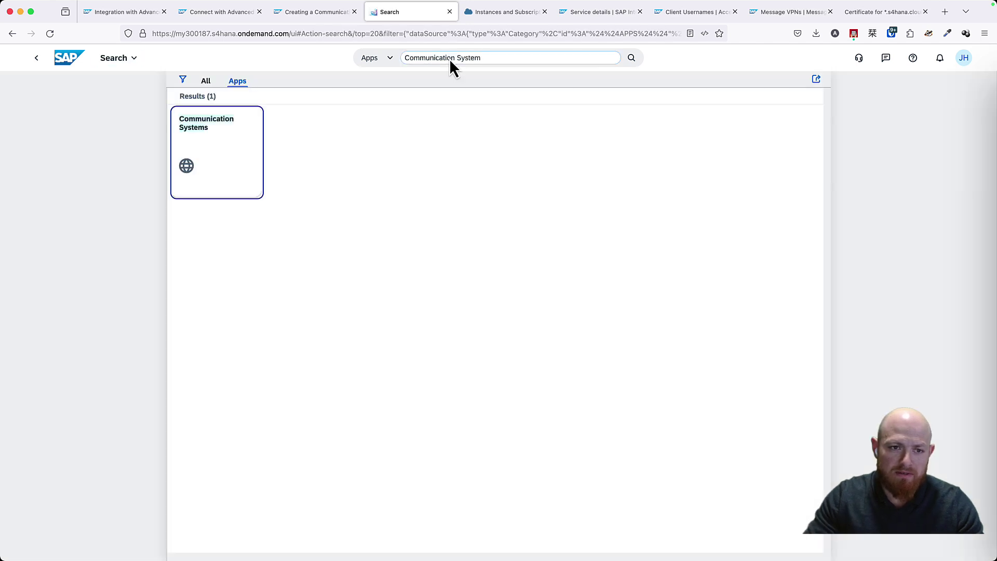
click(247, 139)
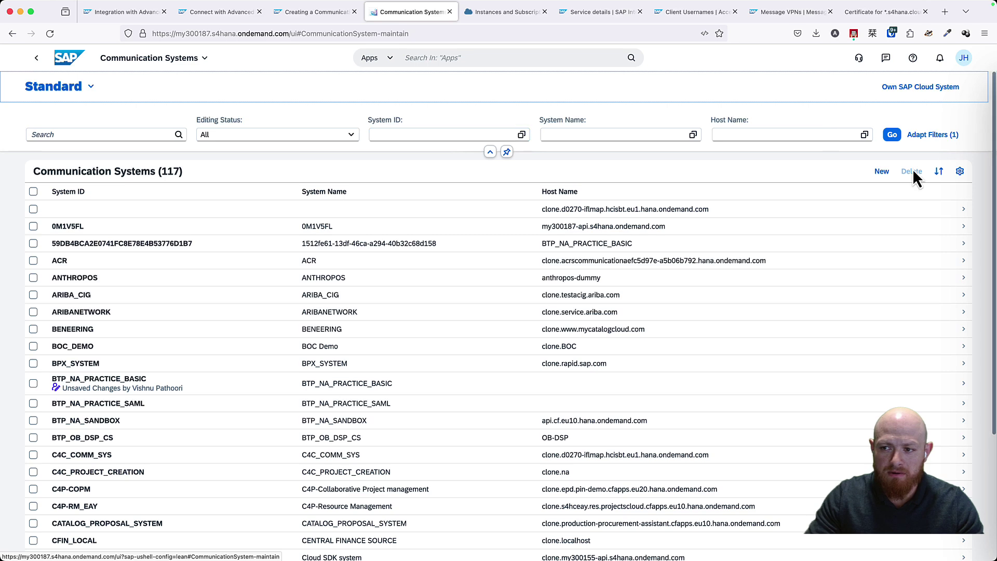
Create the AEM-USEASTBROKER communication system draft, then go to the broker's service details
click(883, 174)
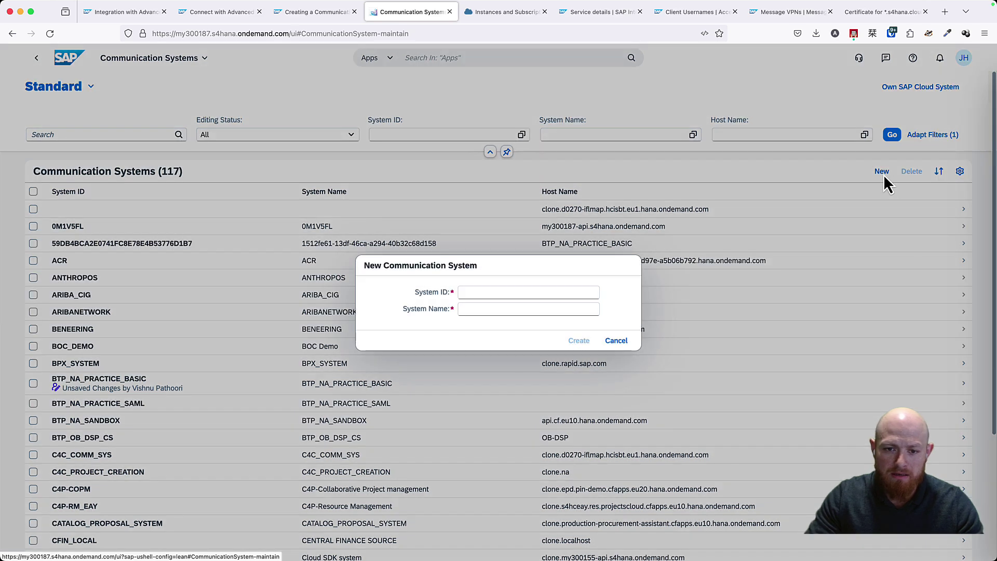
click(474, 292)
text(AEM-USEASTBROKER)
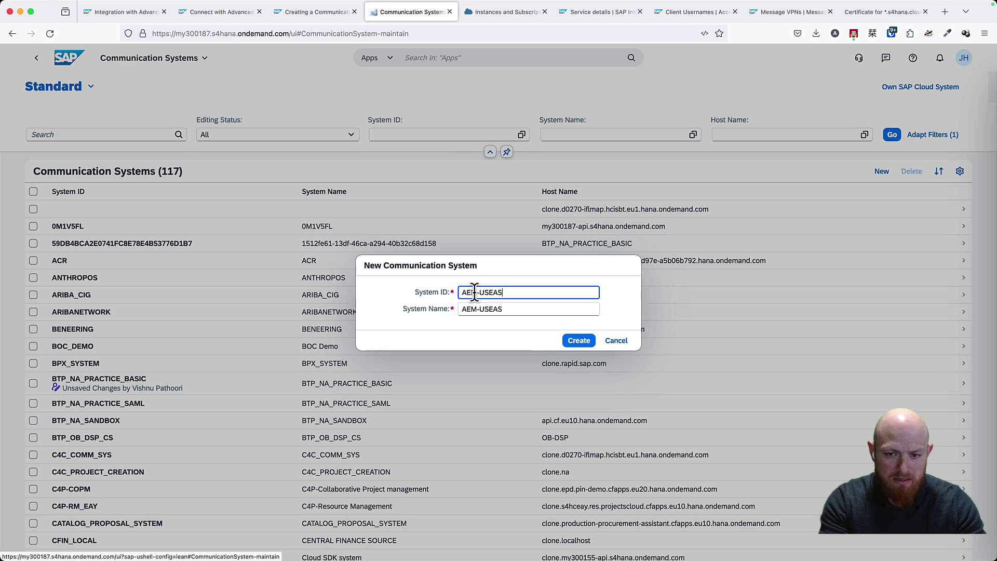
click(578, 341)
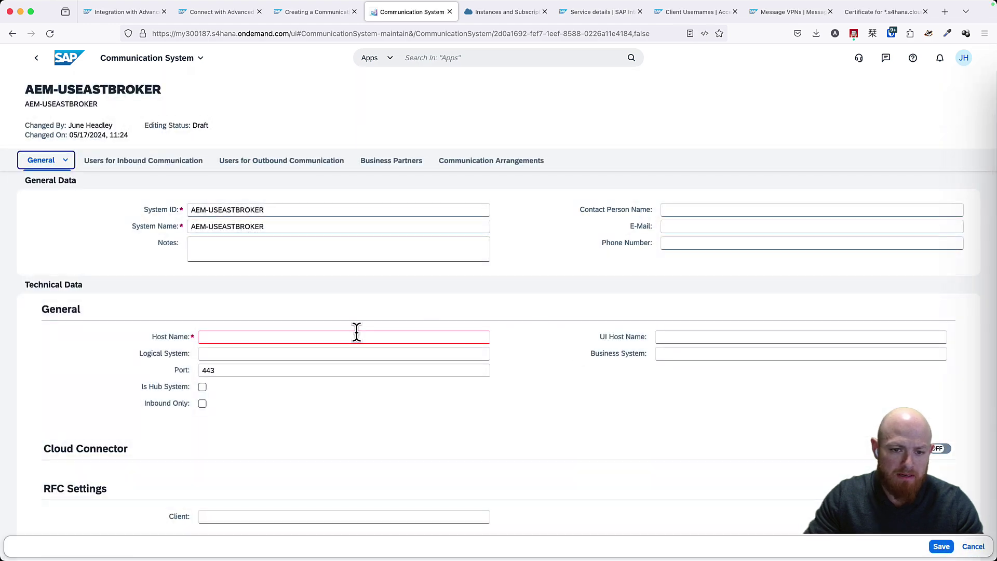
click(347, 336)
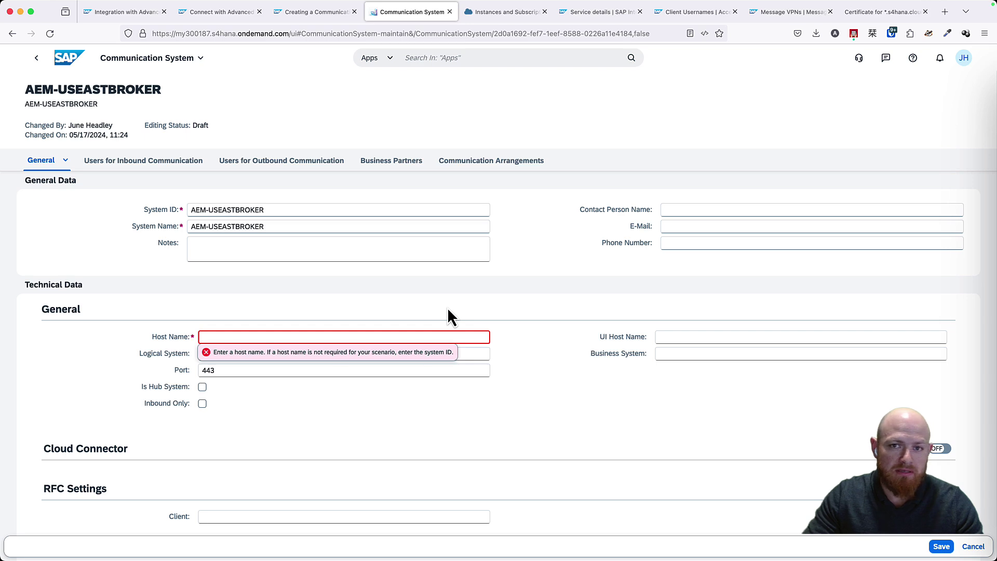
click(635, 13)
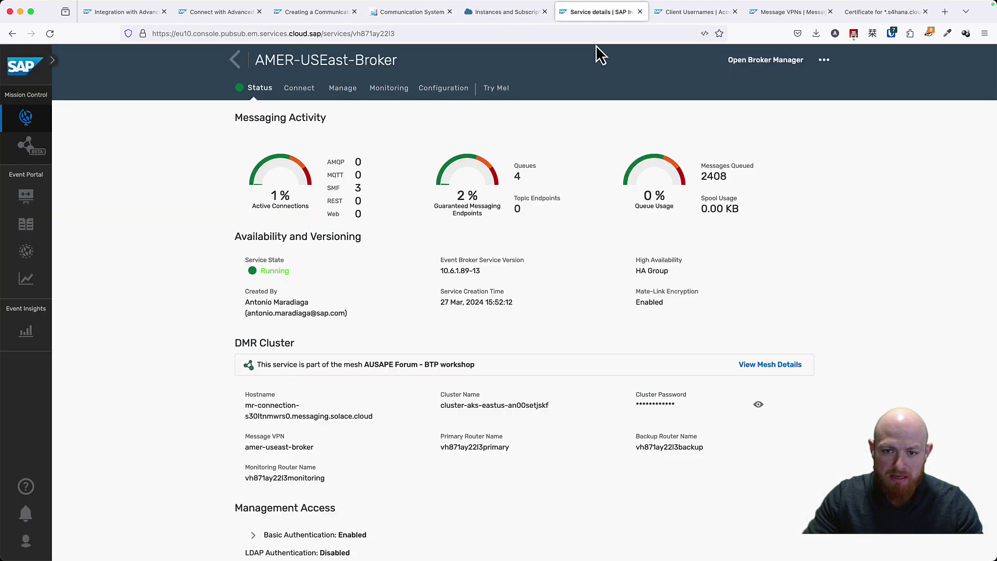
Copy the Secured AMQP Host from the broker's Connect details and return to the communication system
click(301, 90)
click(252, 262)
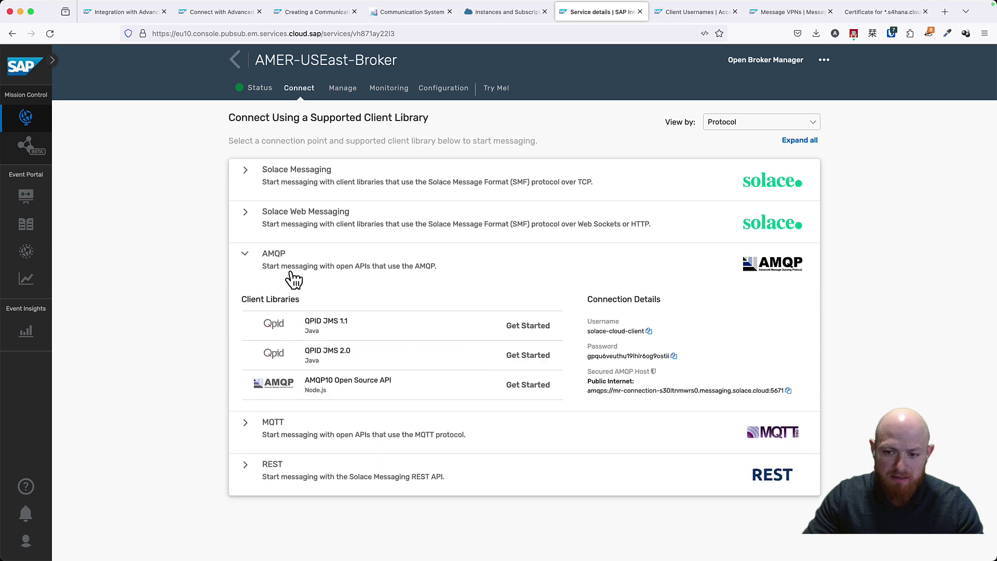
drag(613, 390, 779, 390)
key(cmd+c)
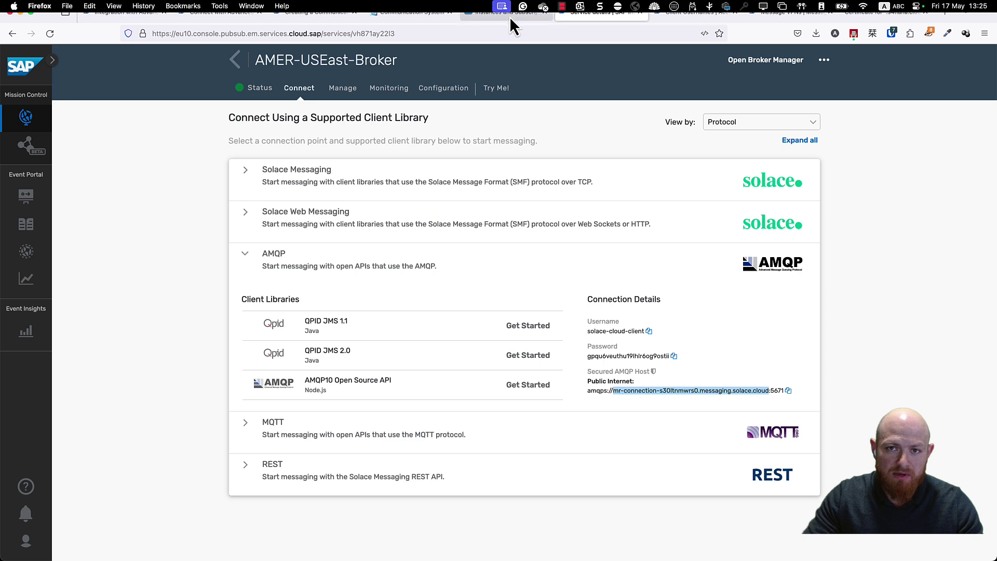
click(411, 17)
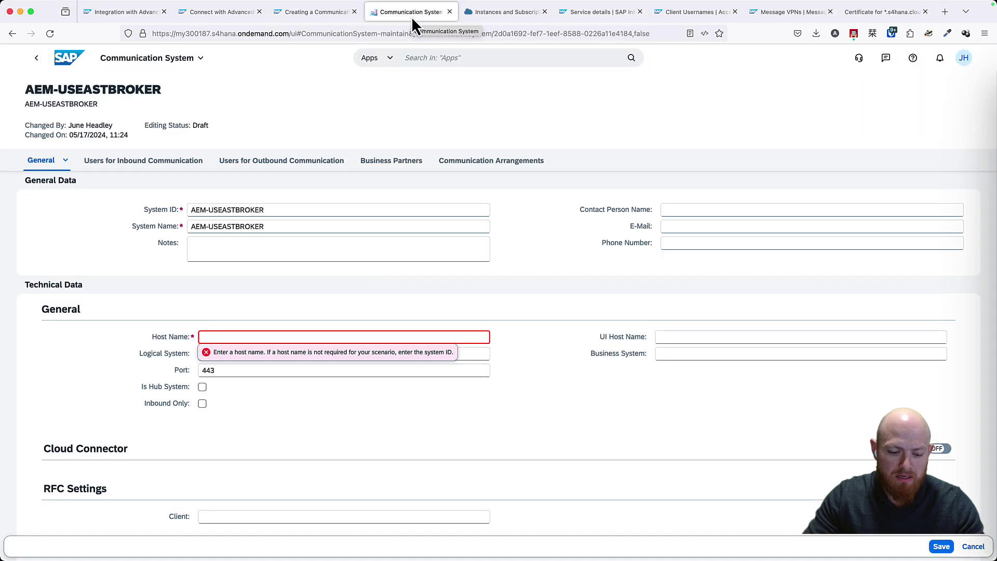
Paste the messaging.solace.cloud broker host into Host Name and change the port from 443 to 5671
key(cmd+v)
click(214, 370)
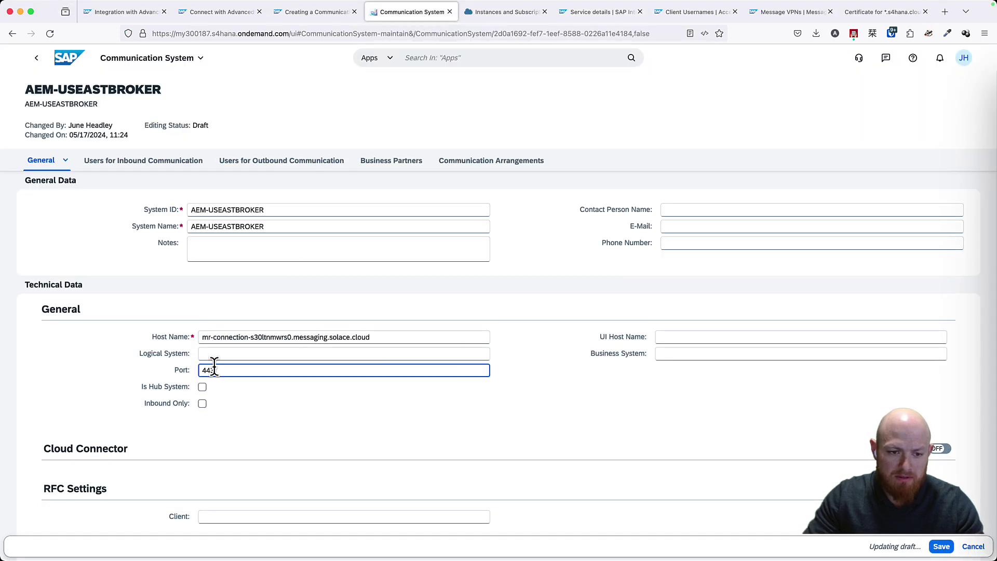
key(cmd+a)
text(56)
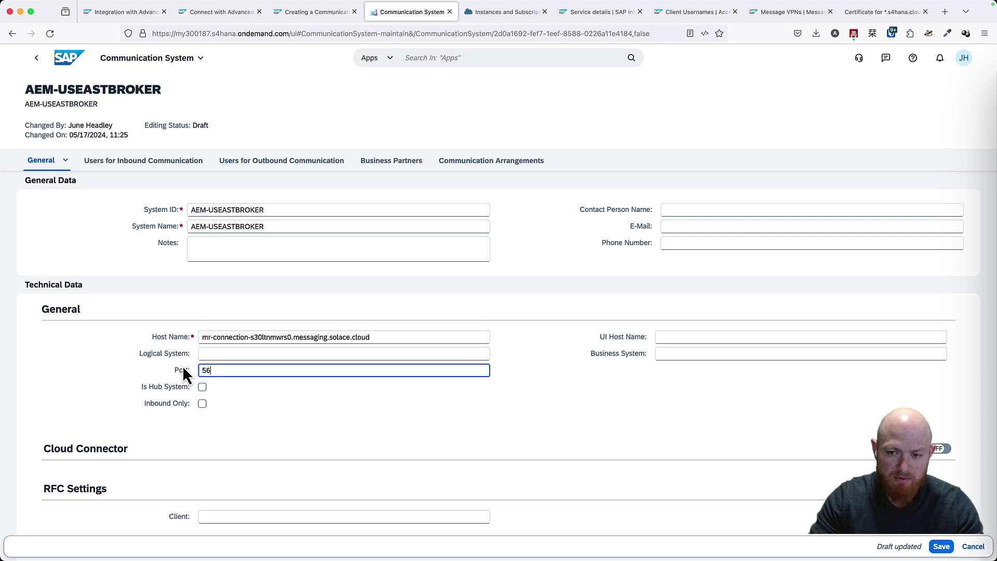
text(71)
click(348, 405)
scroll(349, 410, down, 1)
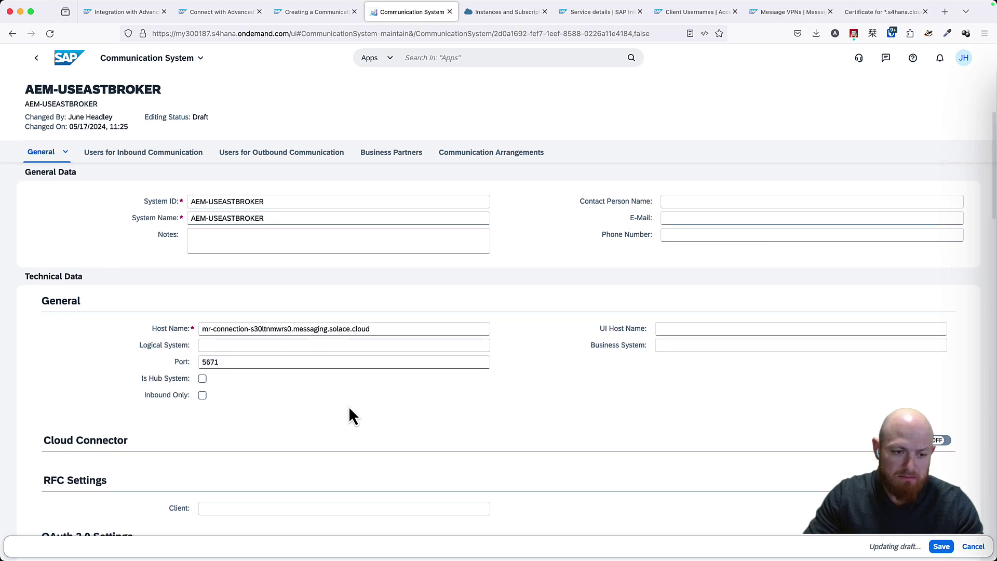
scroll(349, 408, down, 6)
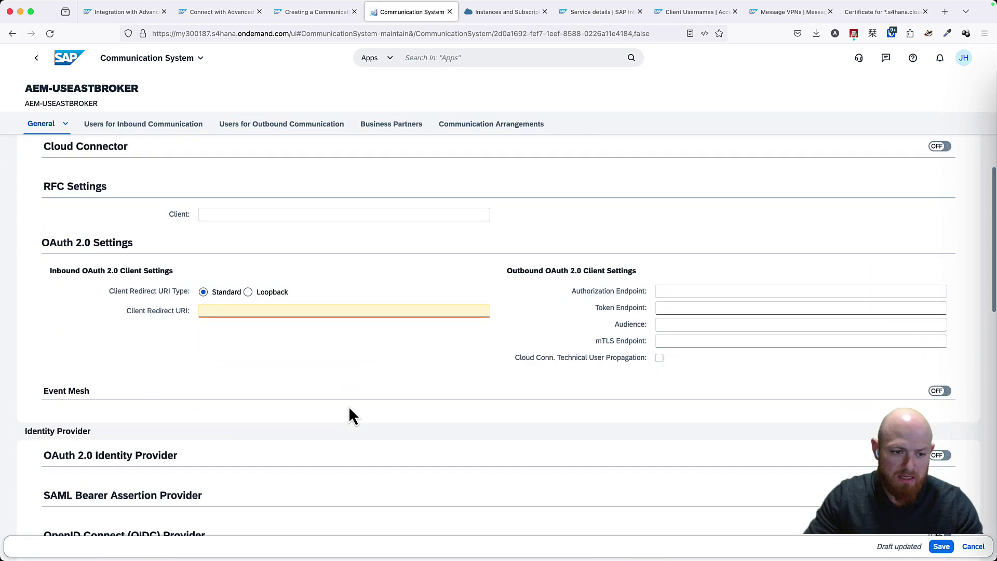
scroll(349, 408, down, 5)
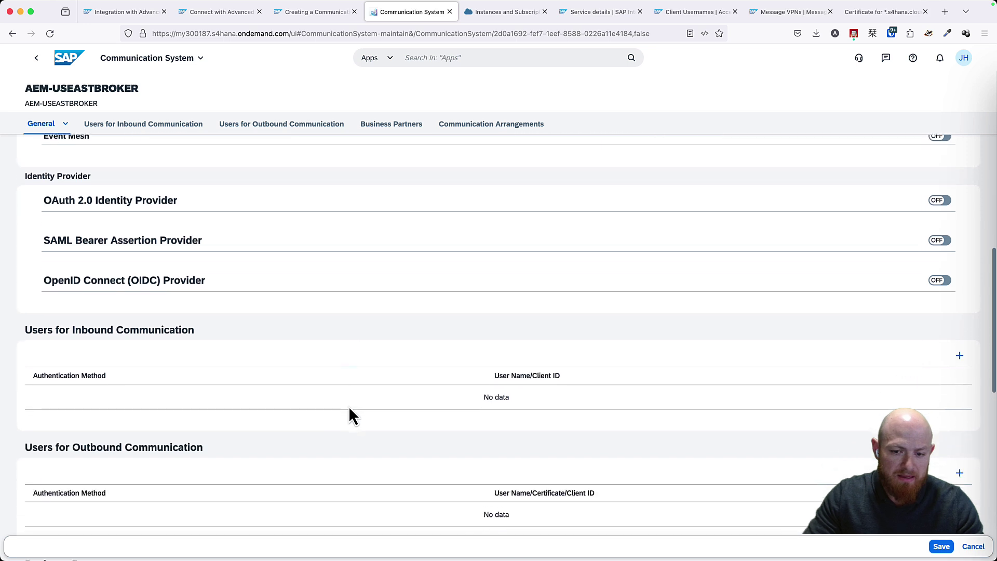
scroll(349, 408, down, 1)
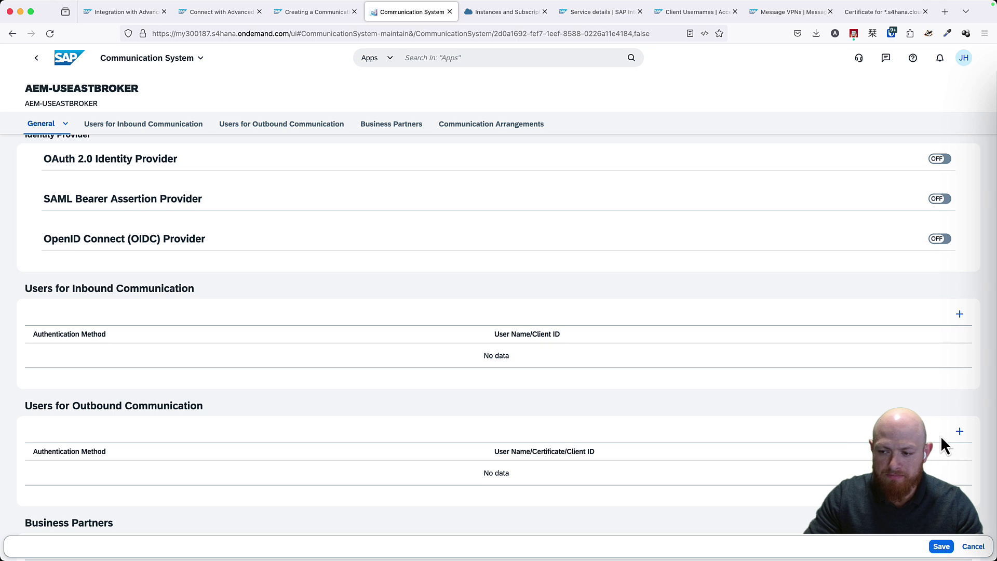
Add an outbound user with SSL Client Certificate authentication using Client Default, then save the system
click(959, 431)
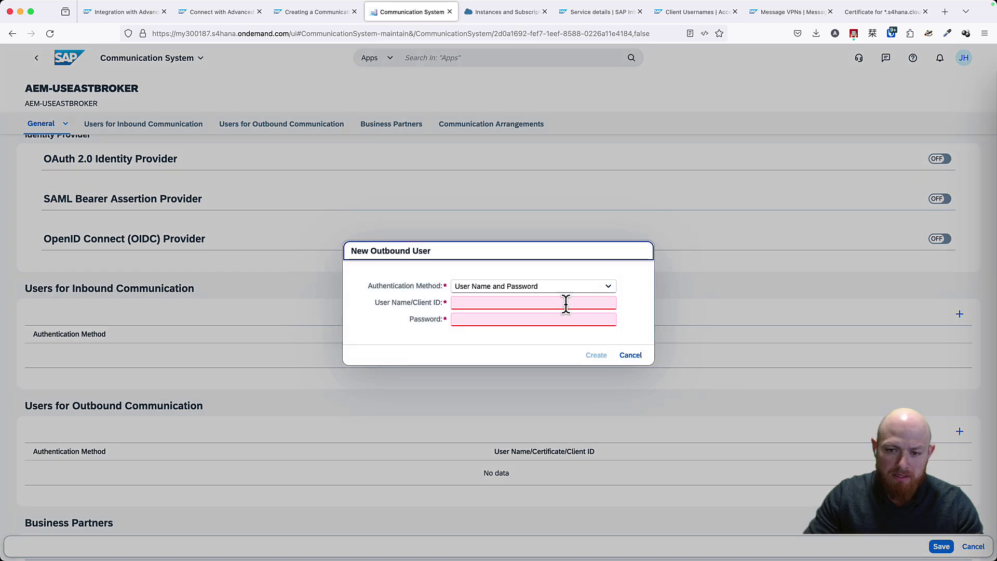
click(581, 287)
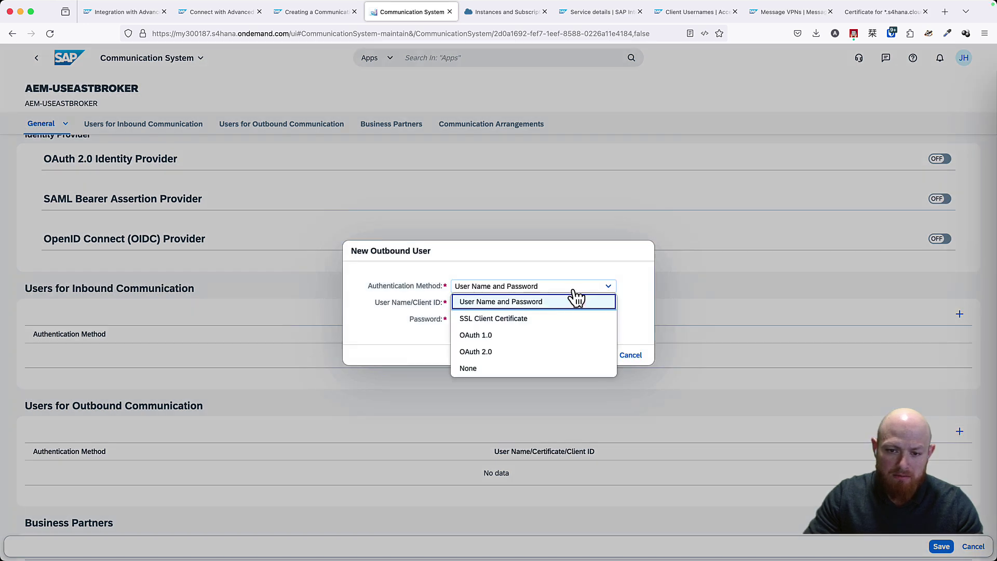
click(488, 319)
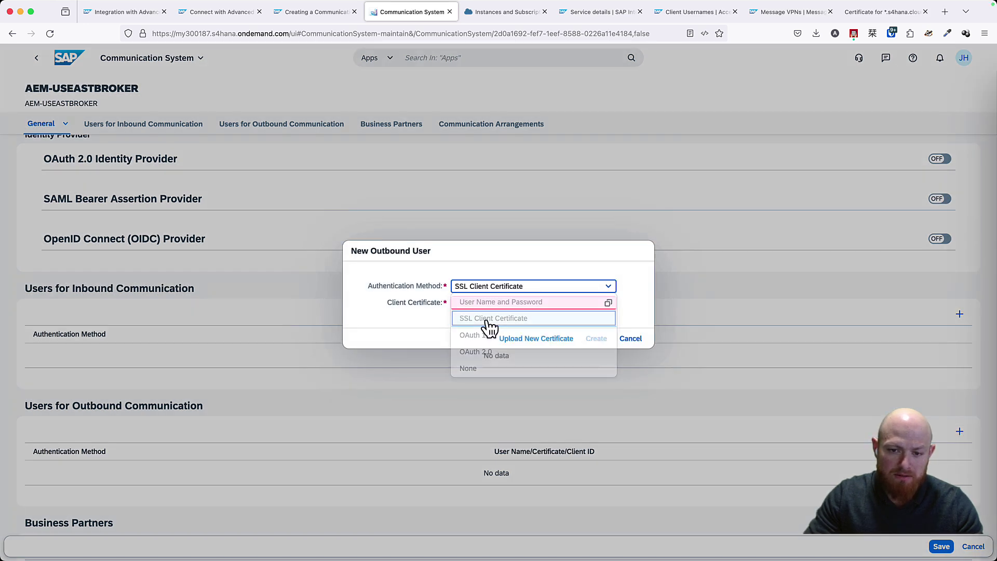
click(608, 312)
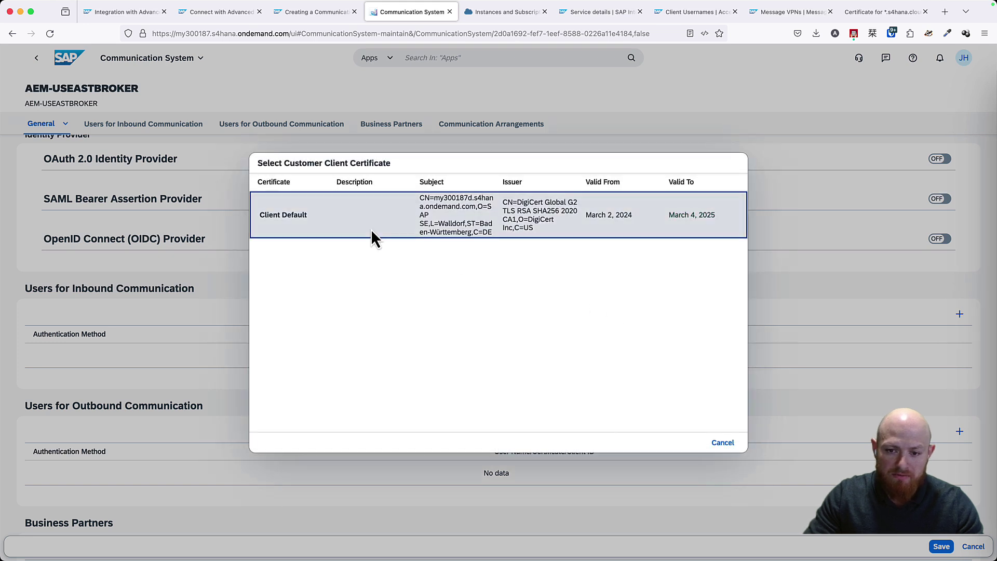
click(370, 229)
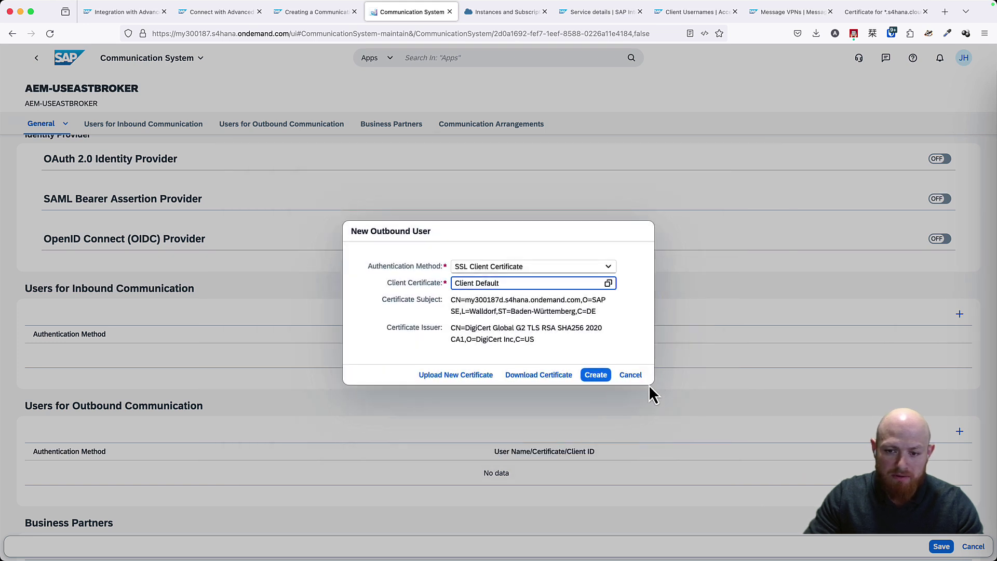
click(595, 378)
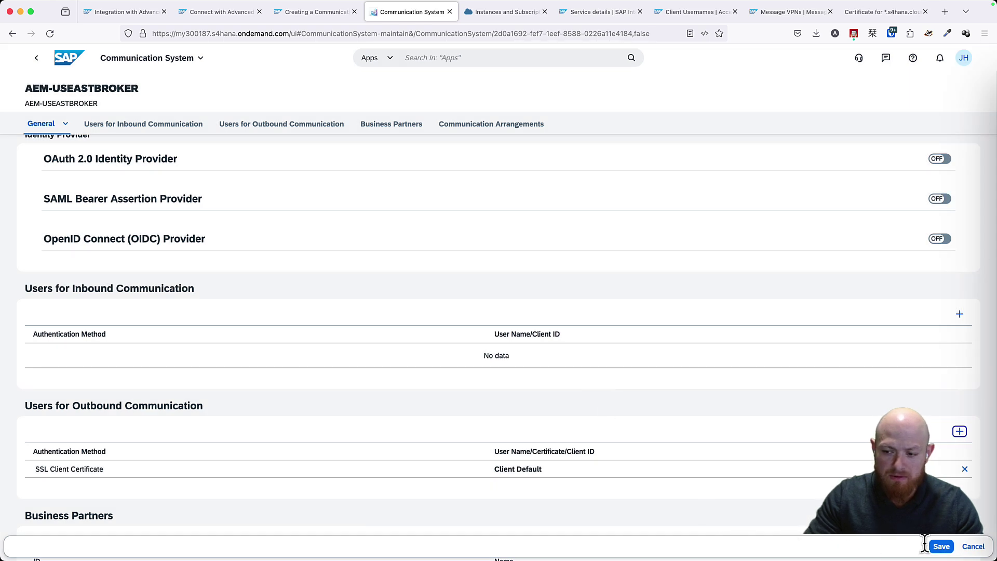
click(939, 546)
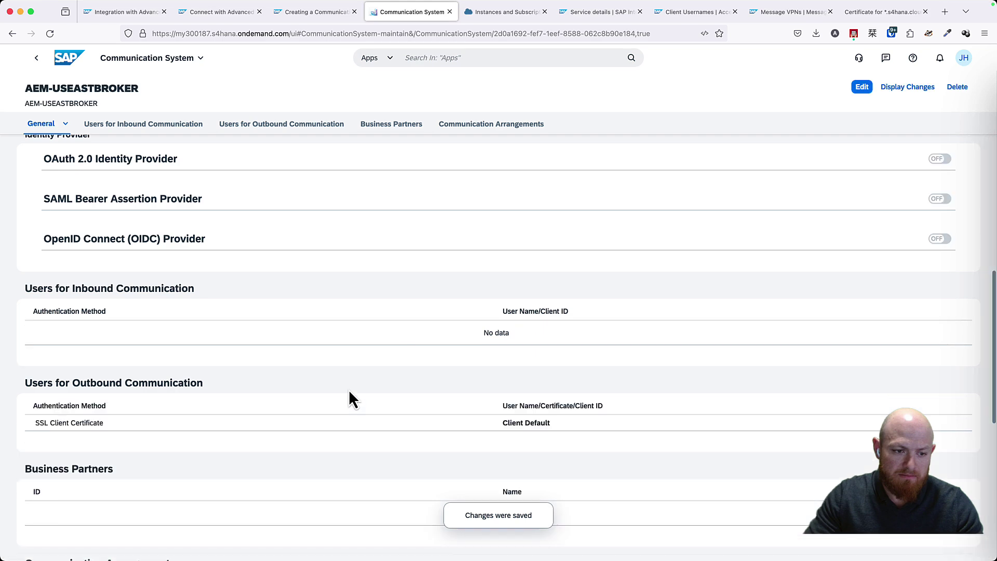
scroll(348, 390, down, 5)
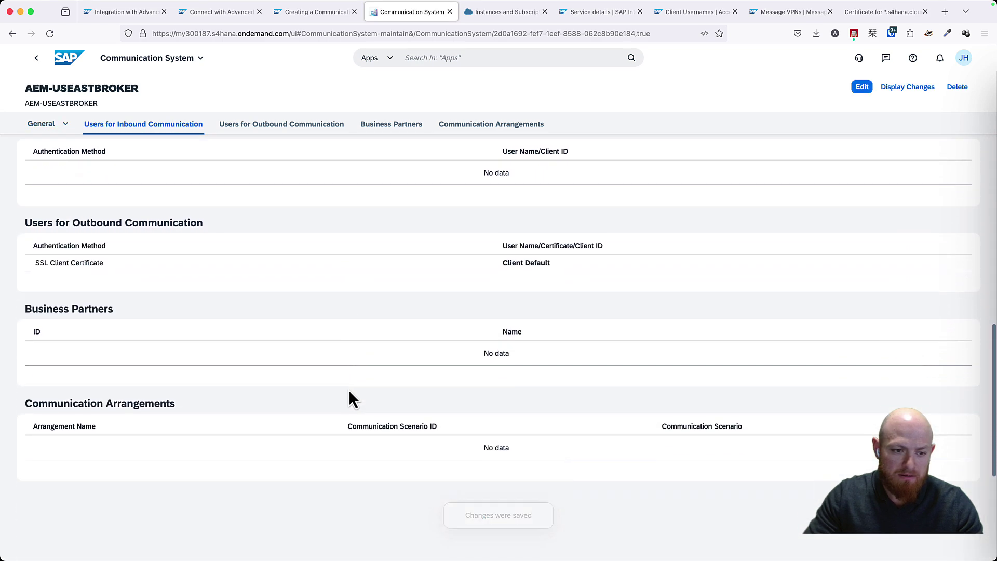
scroll(347, 389, up, 15)
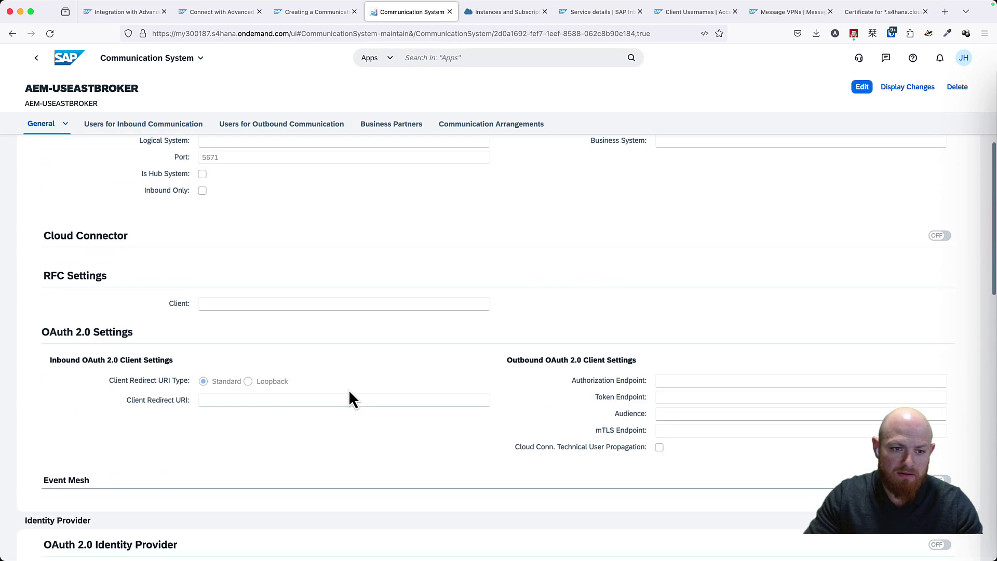
Search 'Communi' and open Communication Arrangements, briefly checking the Advanced Event Mesh help page
scroll(348, 390, up, 3)
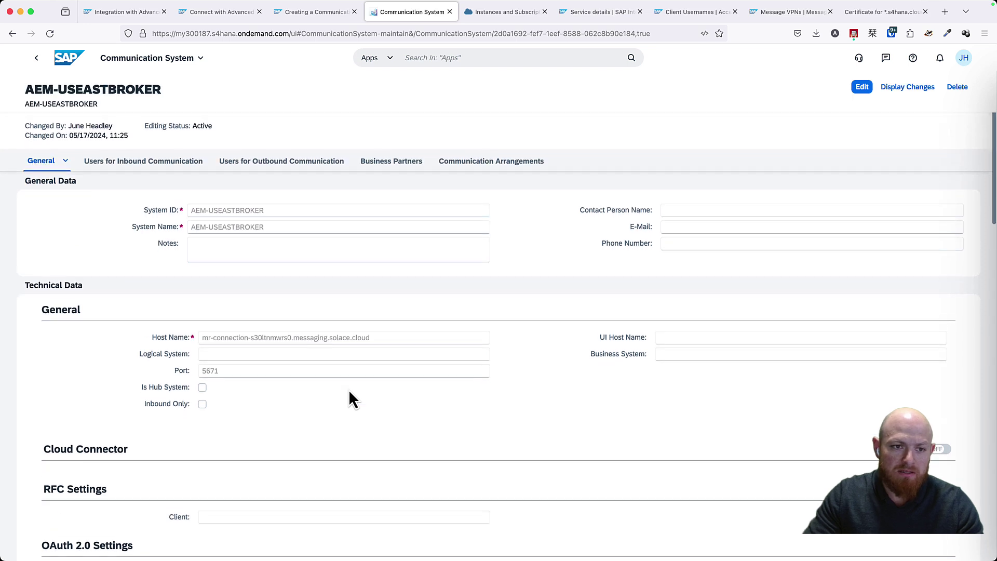
click(478, 57)
text(Communica)
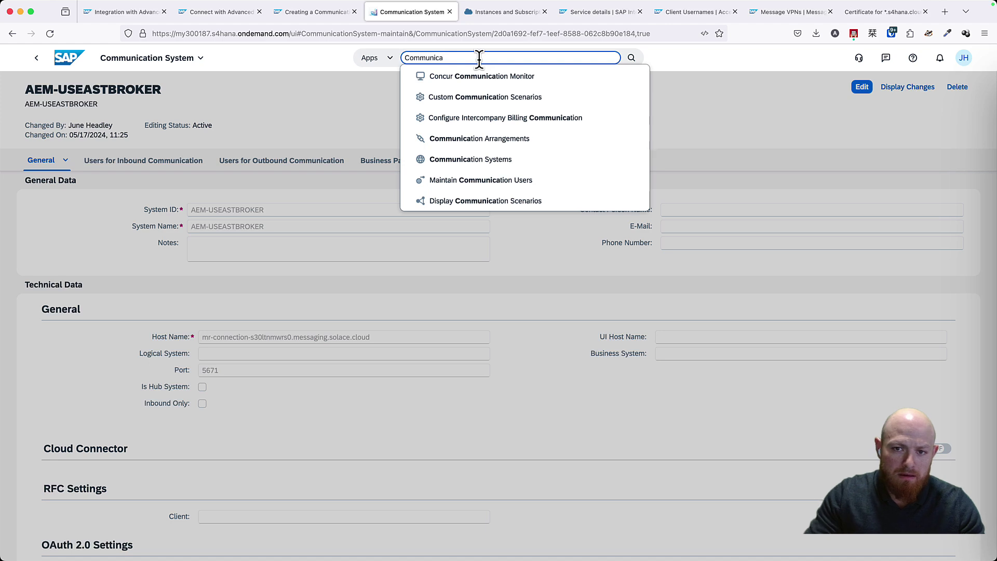
click(478, 138)
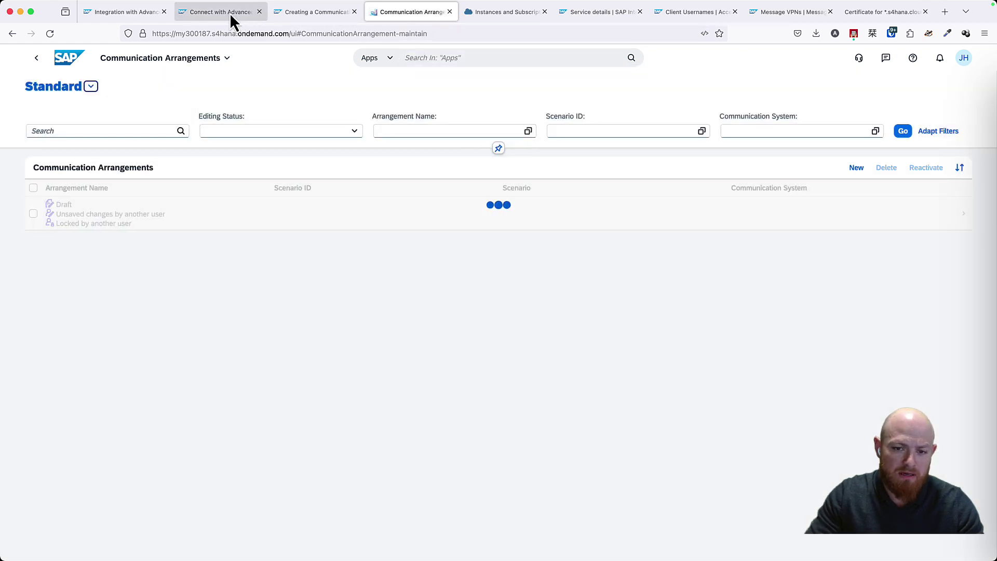
click(229, 12)
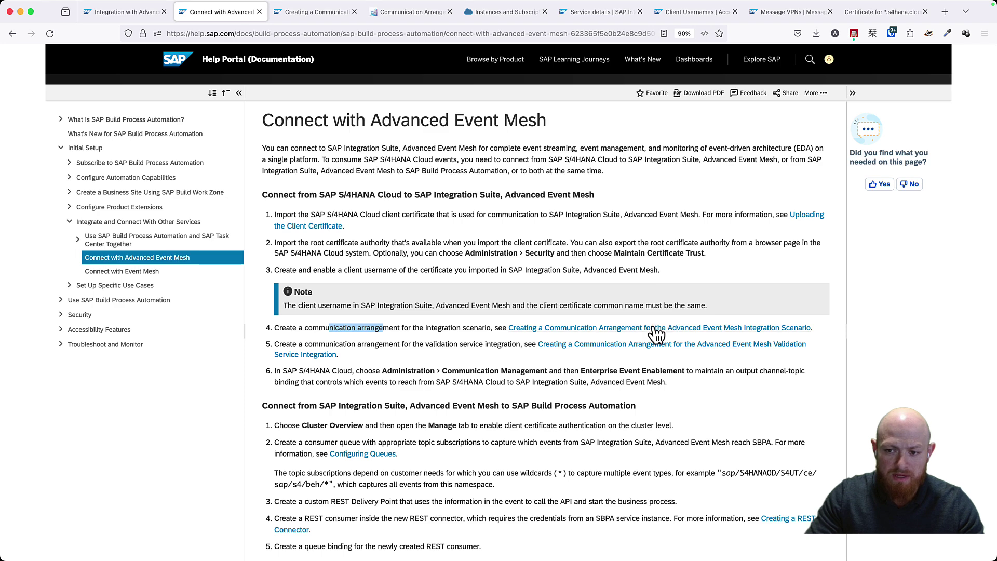
click(425, 12)
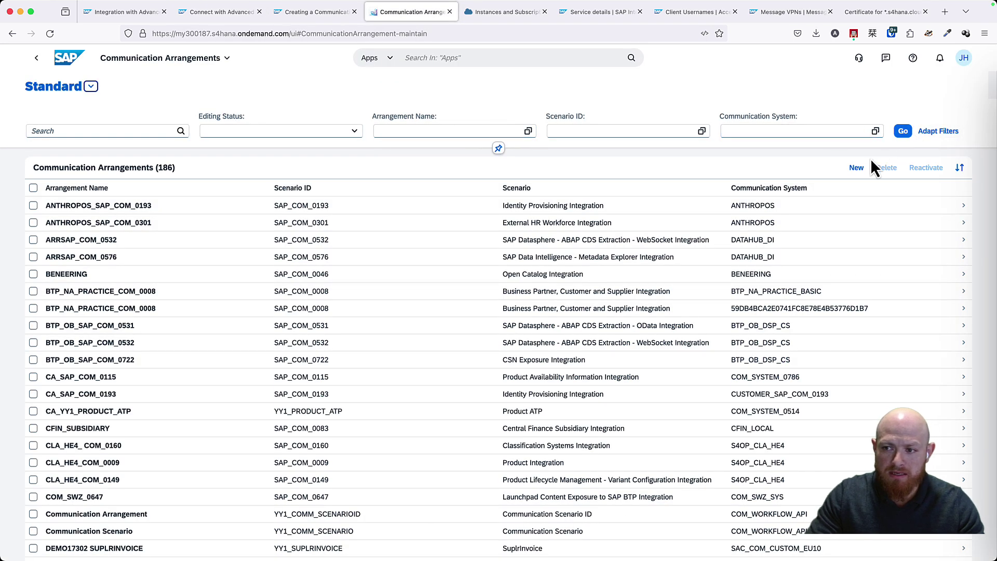
Start a new communication arrangement using the SAP_COM_0492 Advanced Event Mesh scenario
click(856, 167)
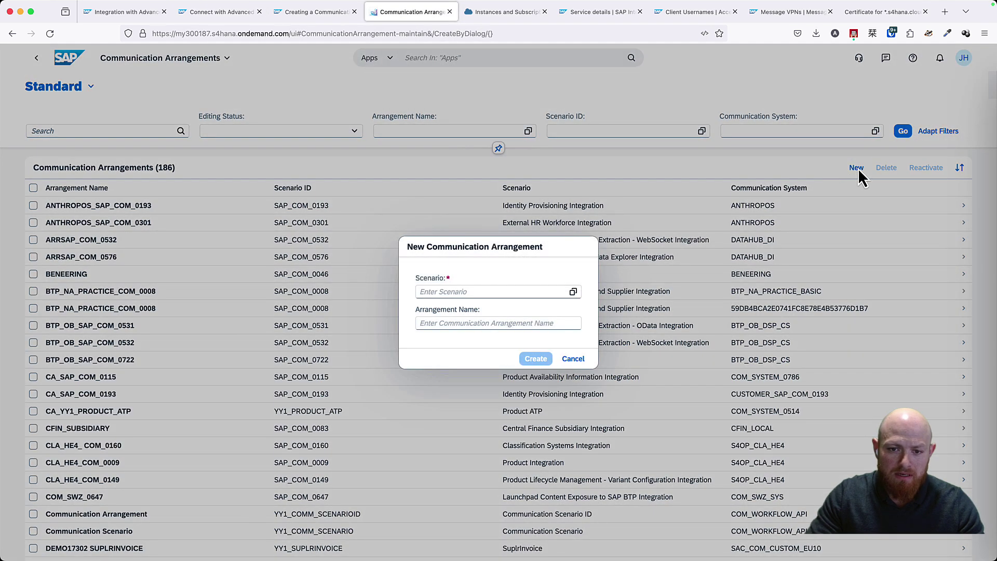
click(466, 289)
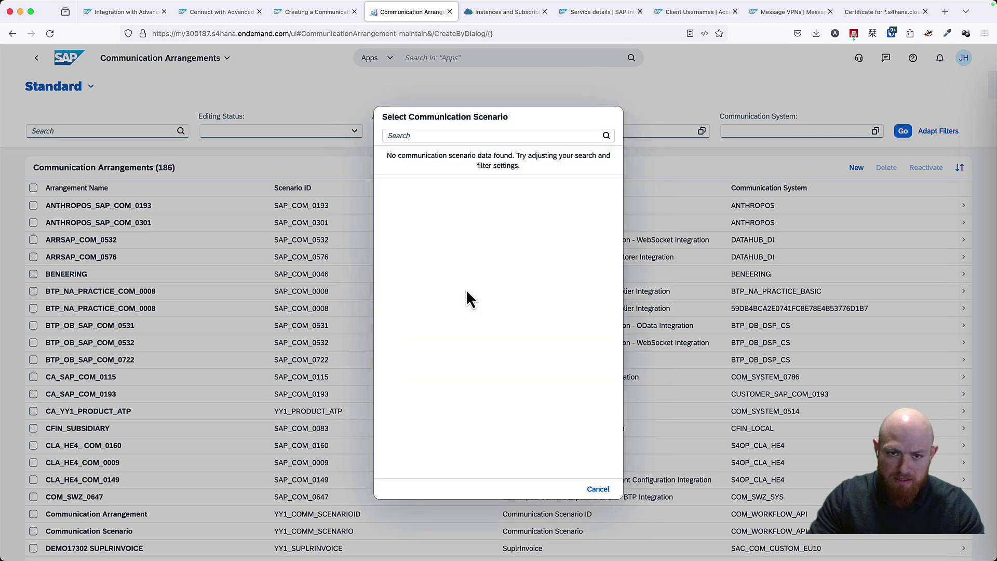
click(389, 132)
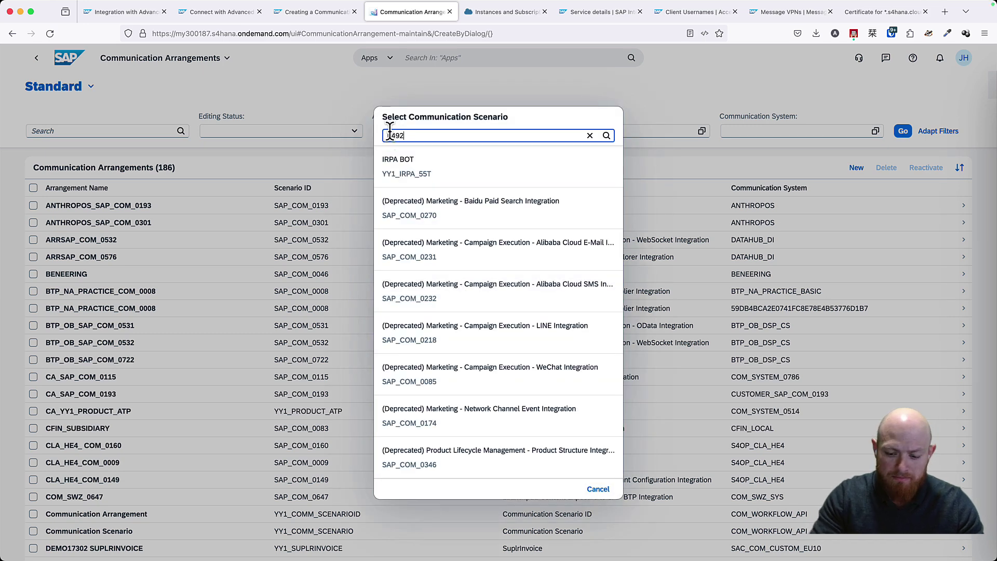
click(409, 174)
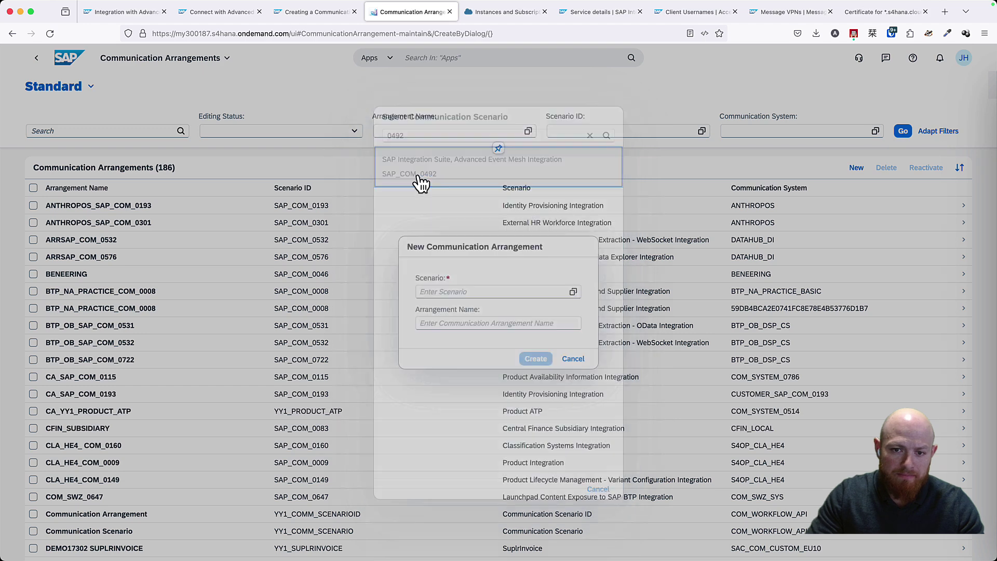
Name the arrangement AEM_USEASTBROKER_0492 and create it
click(466, 323)
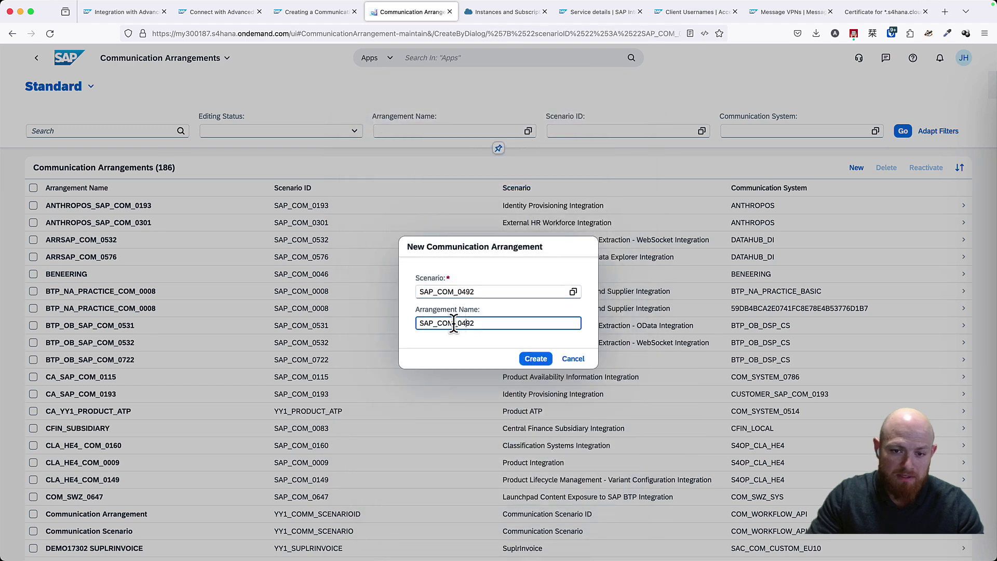
key(super+shift+Left)
key(BackSpace)
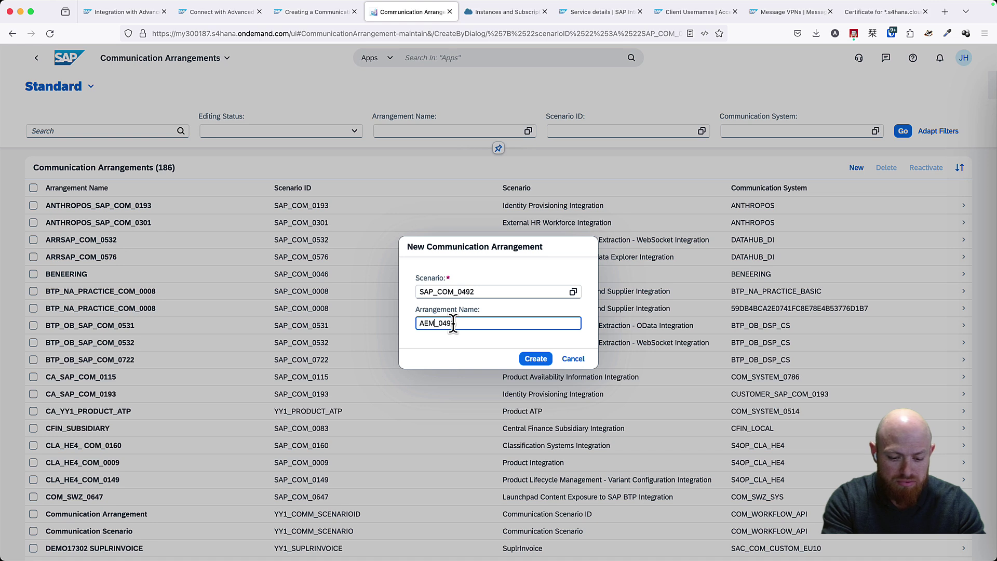
text(S)
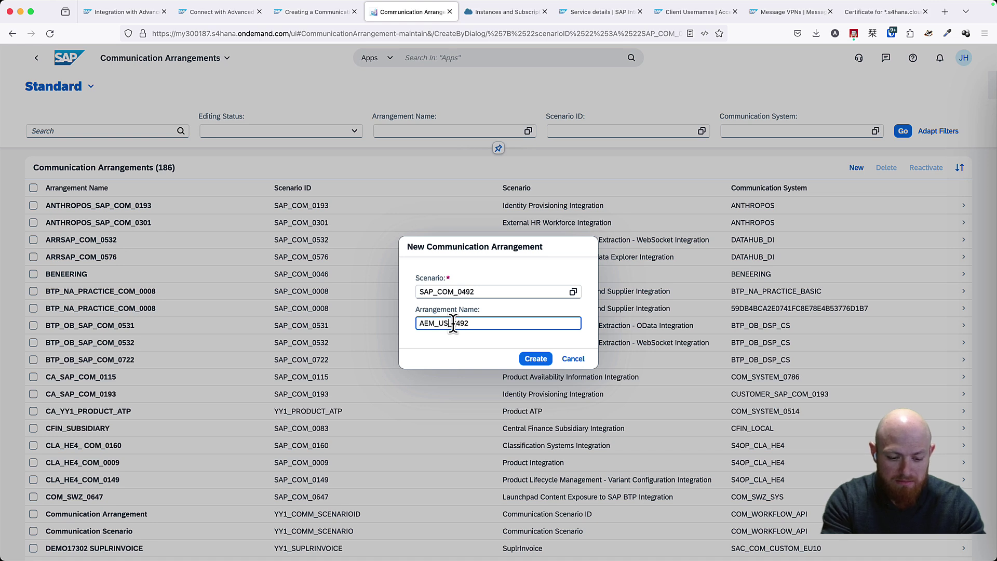
text(EASTBROKER)
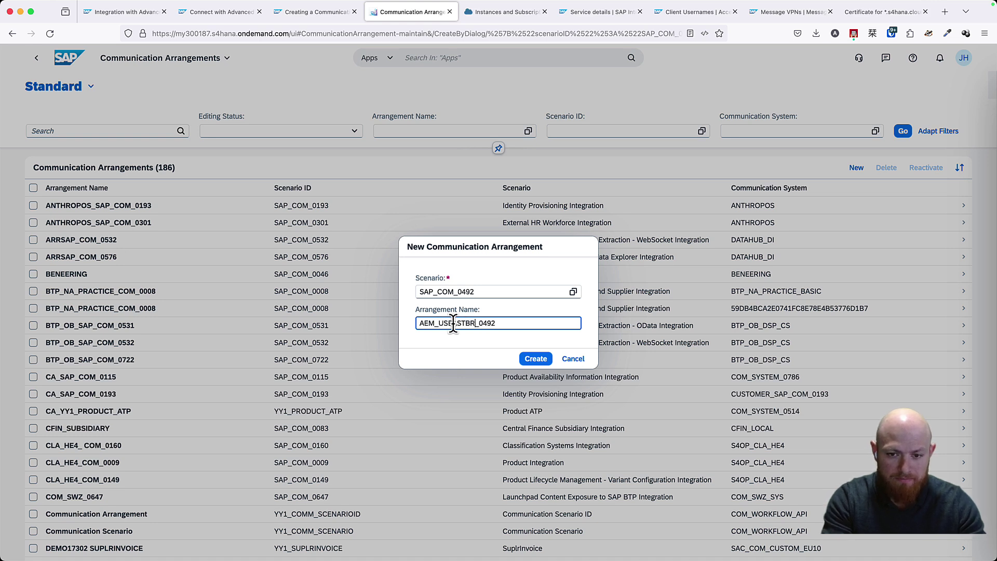
click(535, 359)
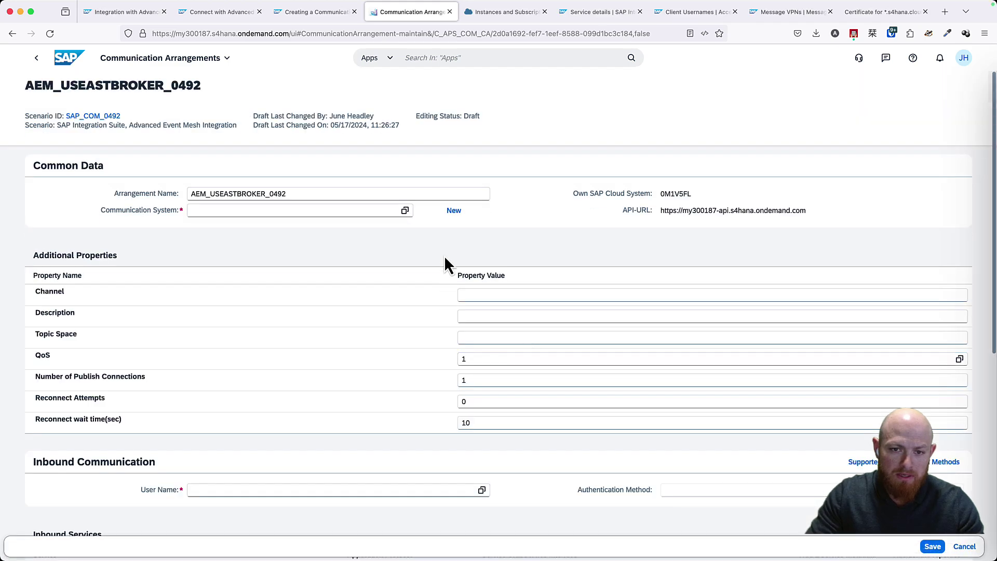
Assign AEM-USEASTBROKER as the arrangement's communication system
click(404, 212)
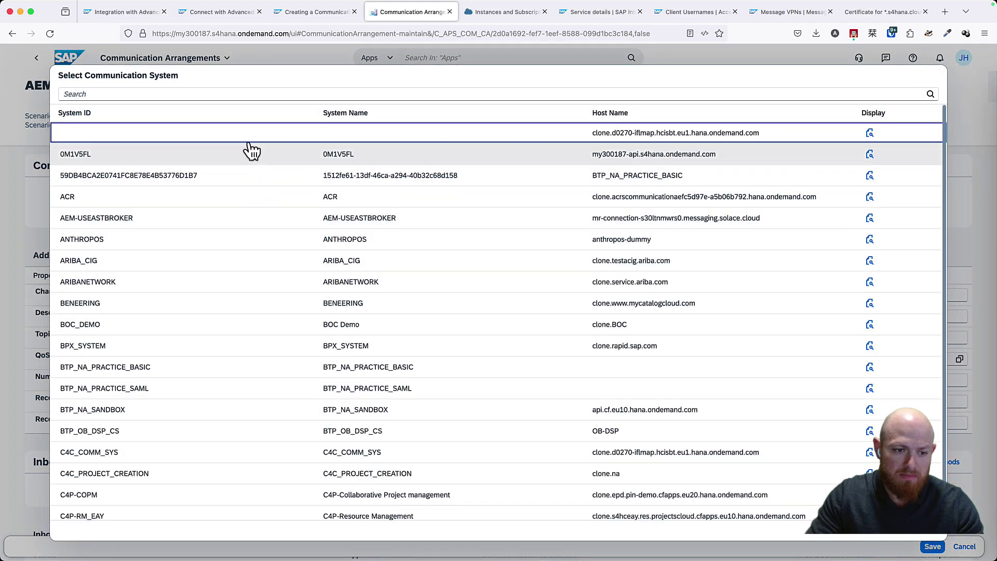
click(207, 93)
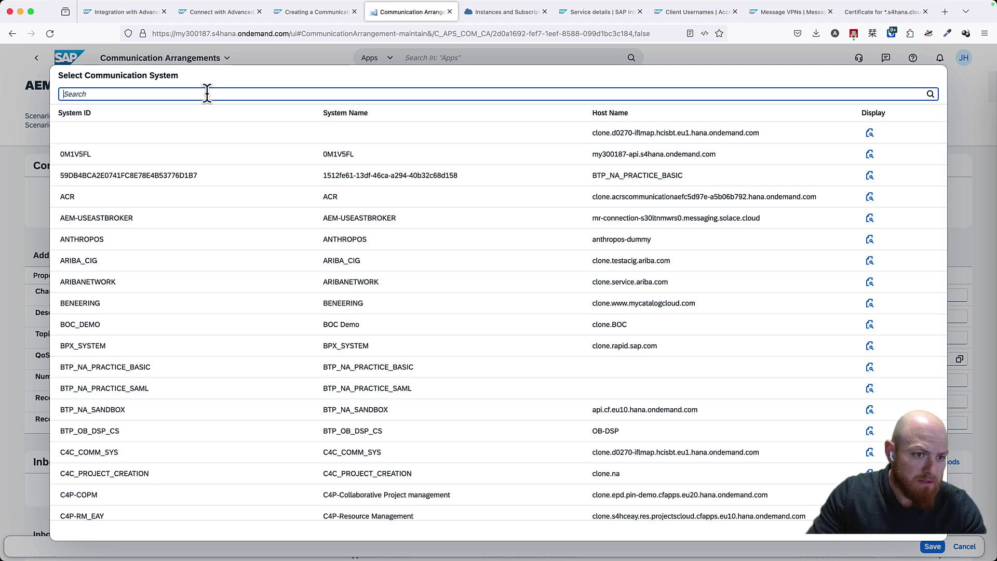
click(129, 221)
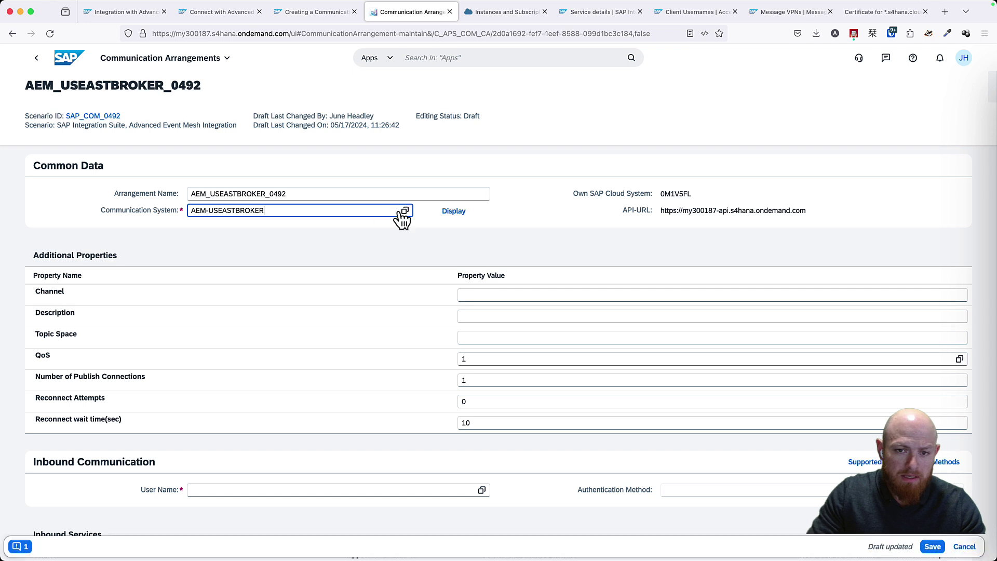
Set the Channel property to S4HC and open the SAP_COM_0492 setup documentation
scroll(442, 266, down, 1)
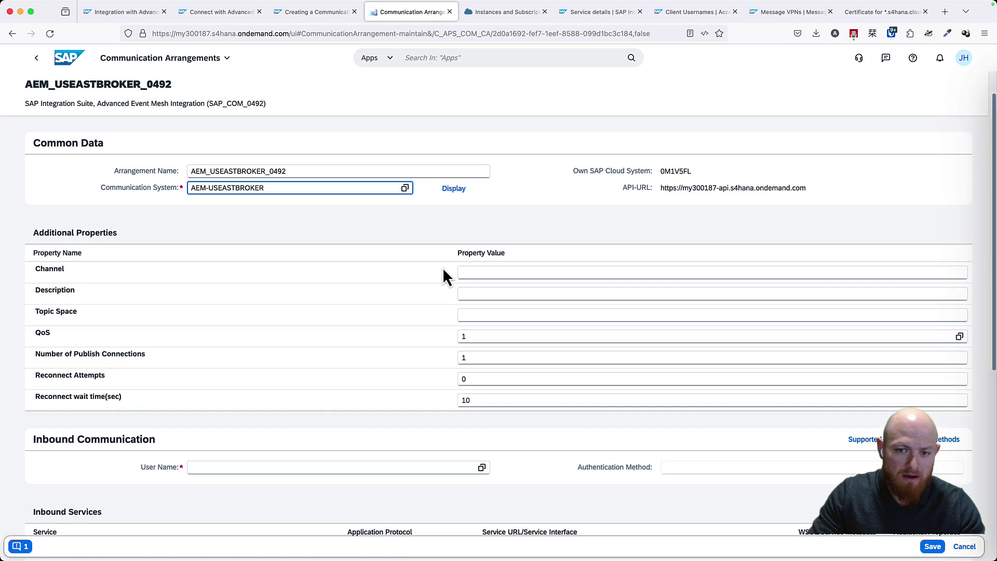
click(490, 271)
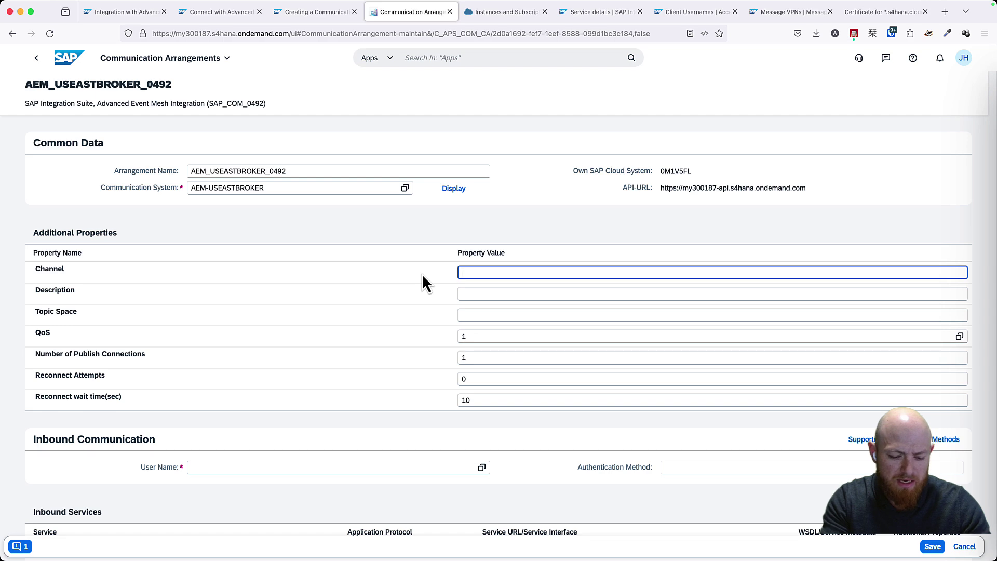
text(S4HC)
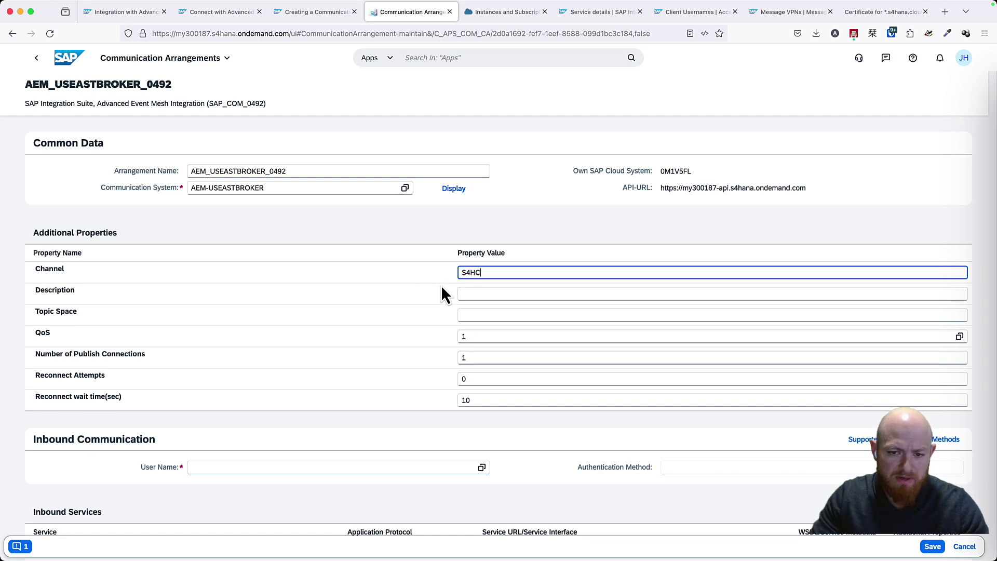
click(467, 314)
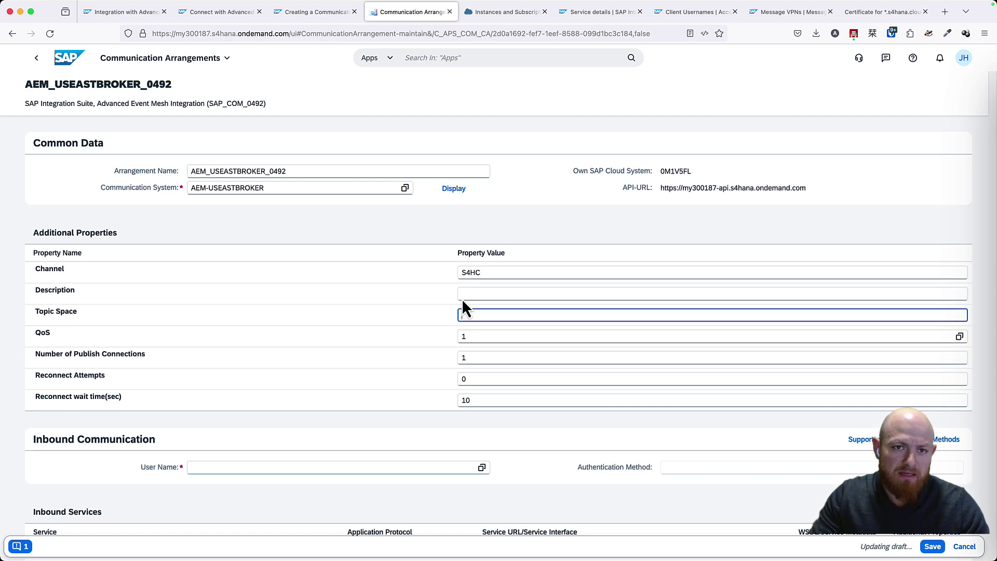
click(304, 12)
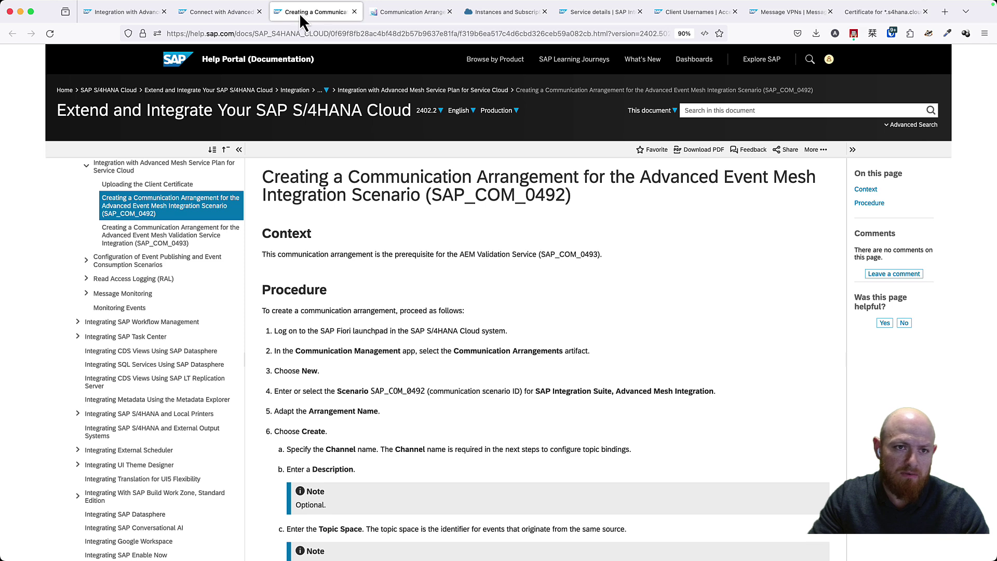
Check the Topic Space rules in the help pages, then paste default/sap.s4hc/events into Topic Space
click(235, 11)
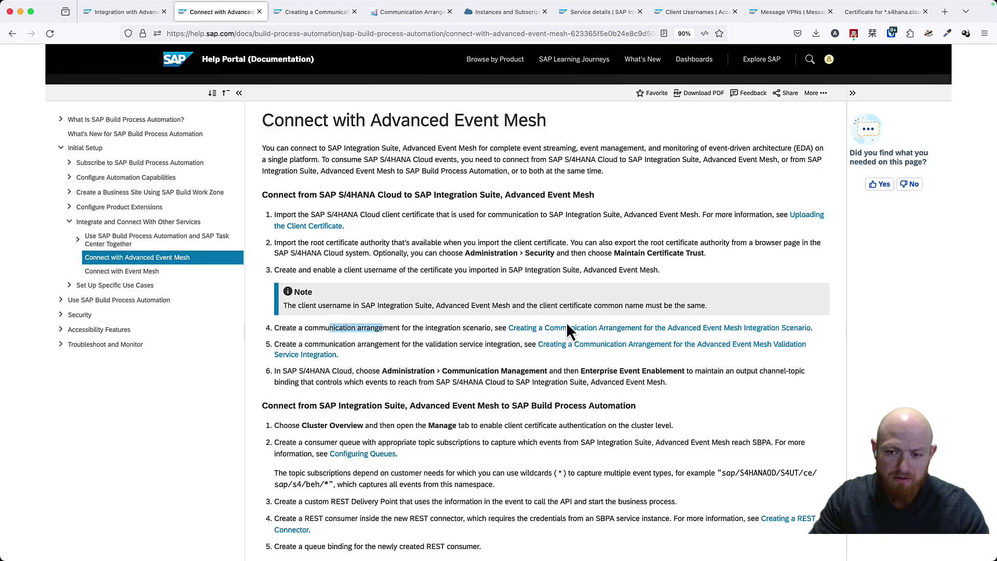
click(303, 12)
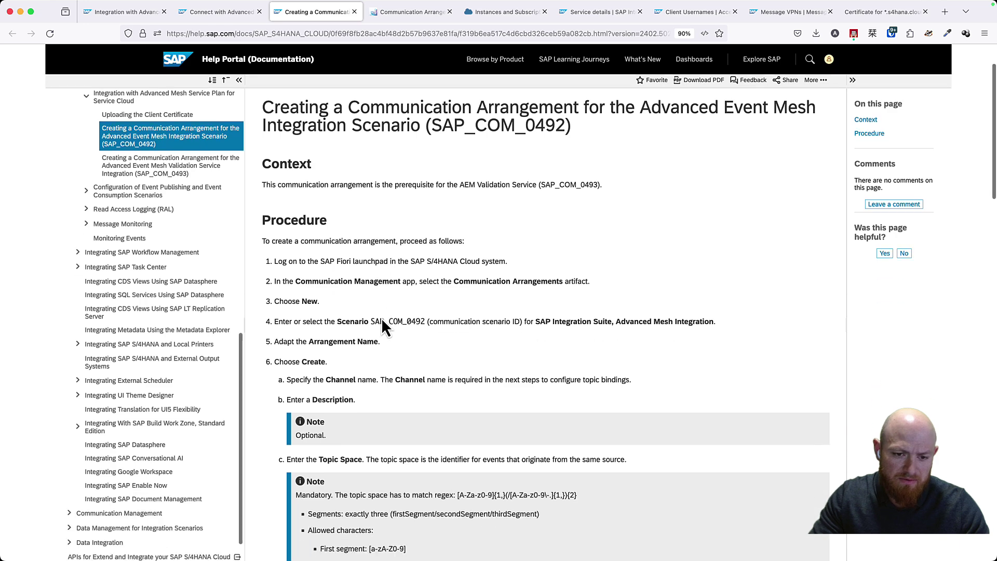
scroll(381, 317, down, 5)
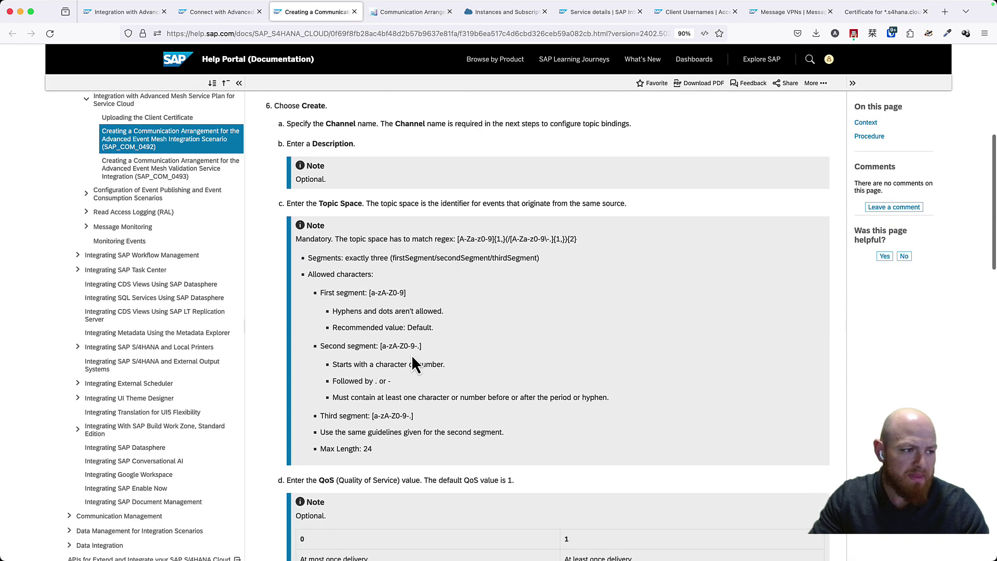
key(super+Tab)
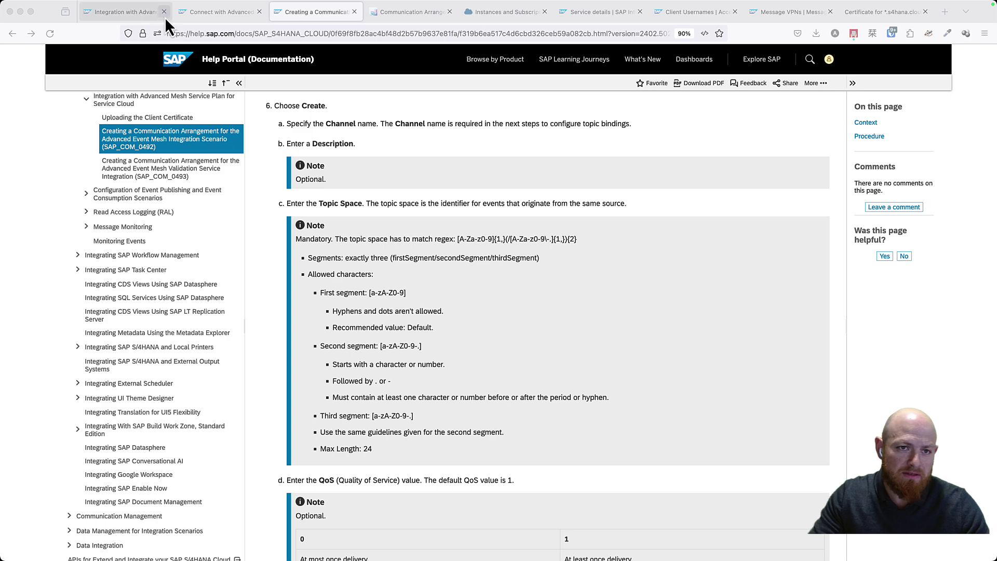
click(191, 14)
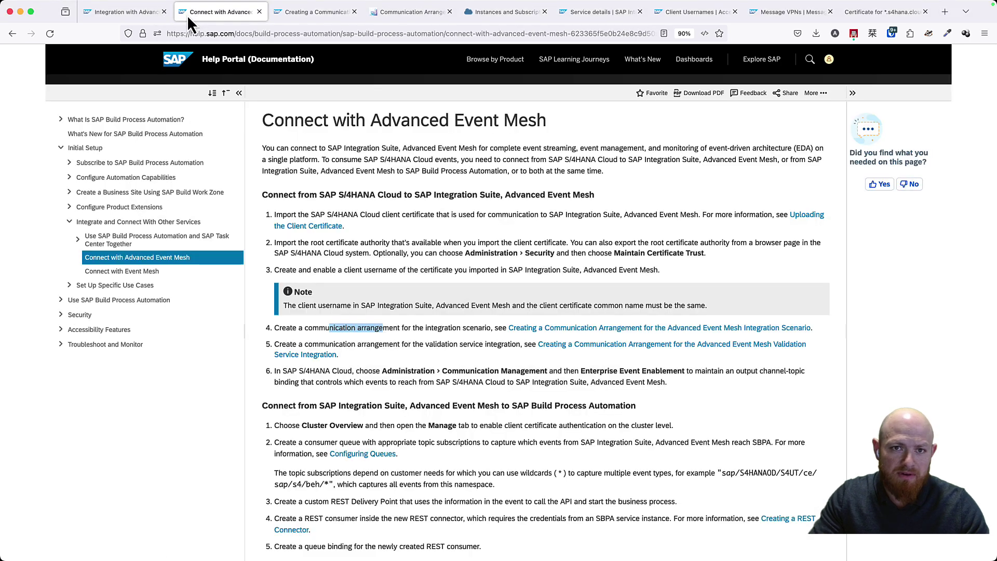
click(426, 12)
text(default/sap.s4hc/events)
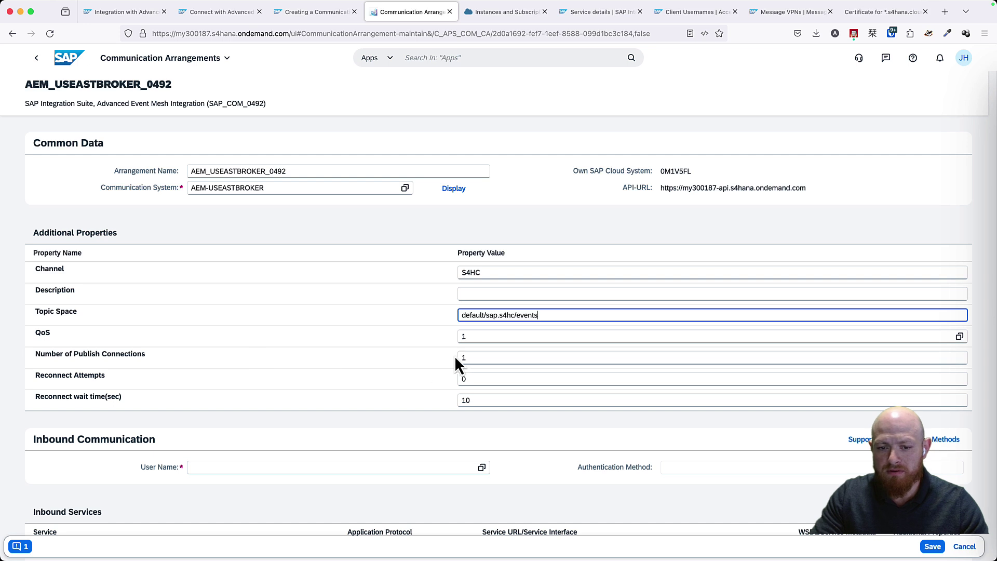
Set Number of Publish Connections to 2
click(473, 357)
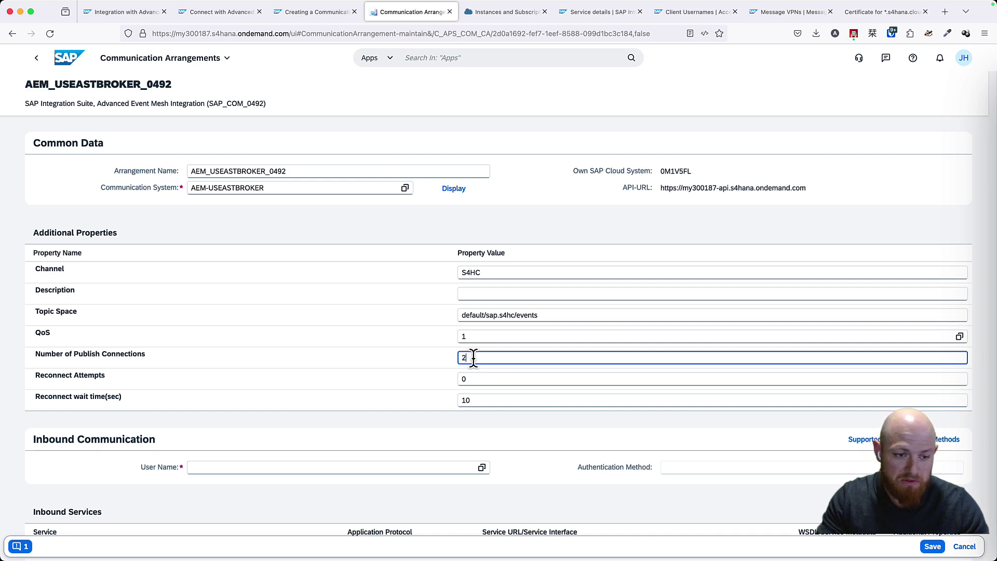
scroll(299, 456, down, 5)
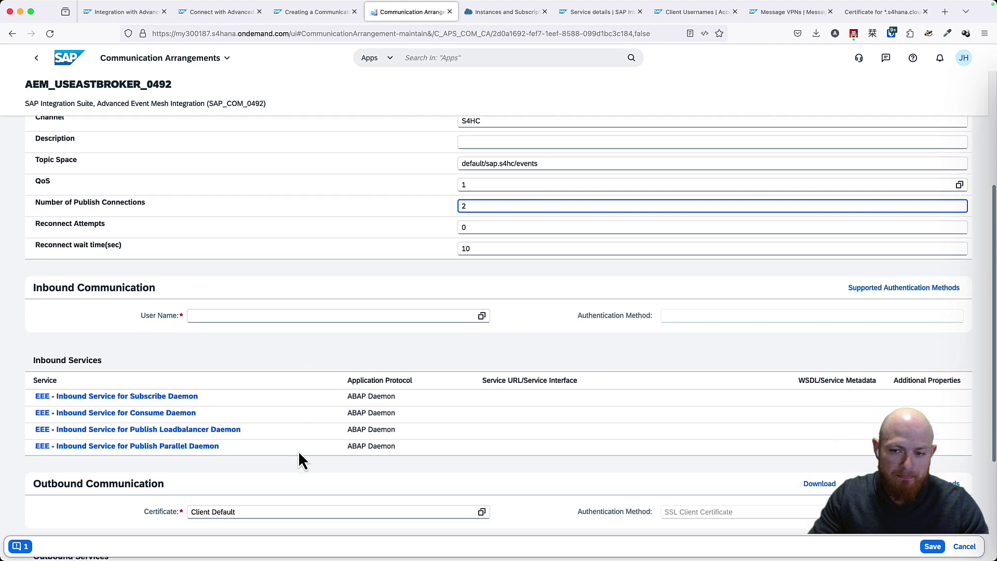
scroll(307, 444, down, 1)
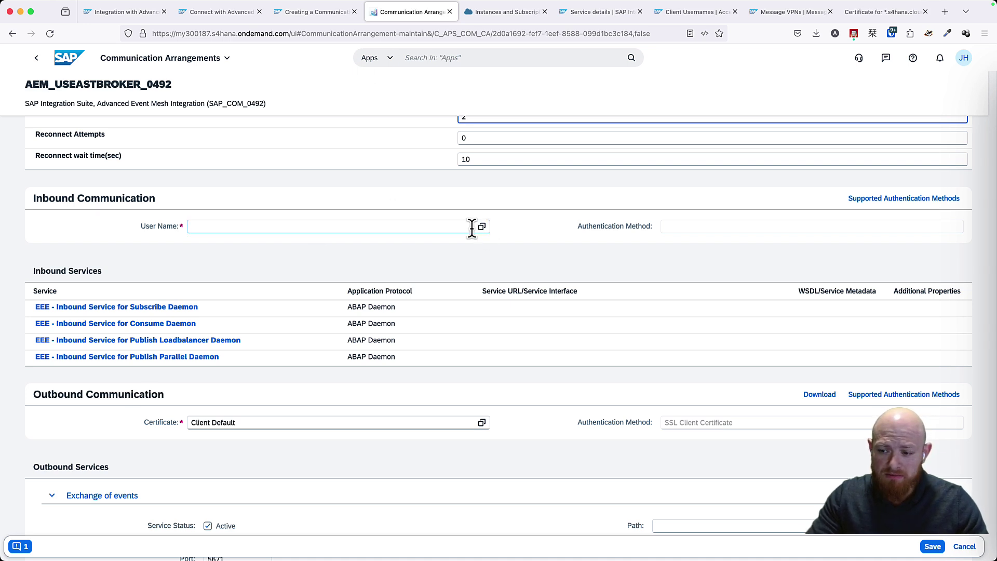
scroll(488, 457, down, 3)
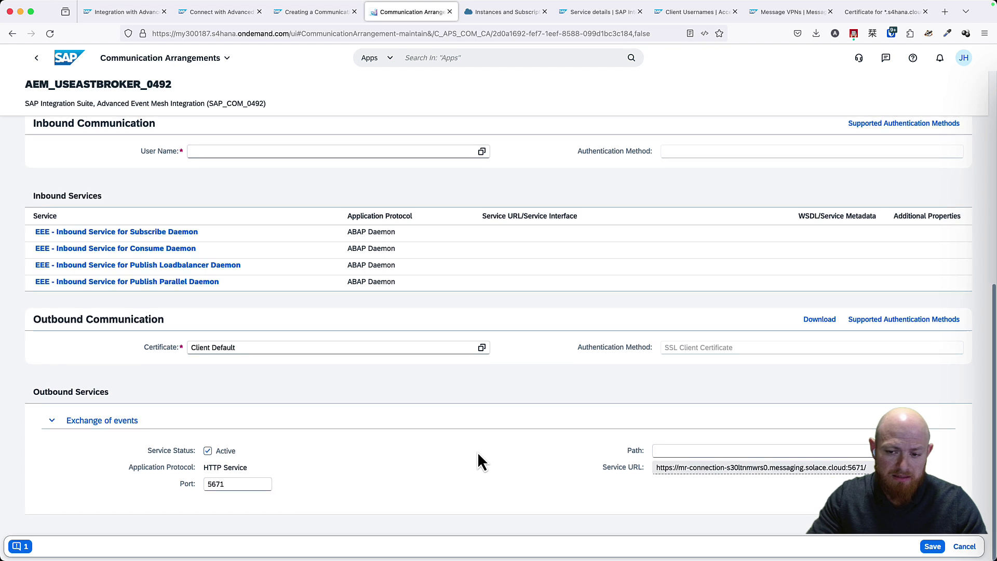
Verify outbound Port 5671 and the https Service URL, then attempt to save the arrangement
click(220, 484)
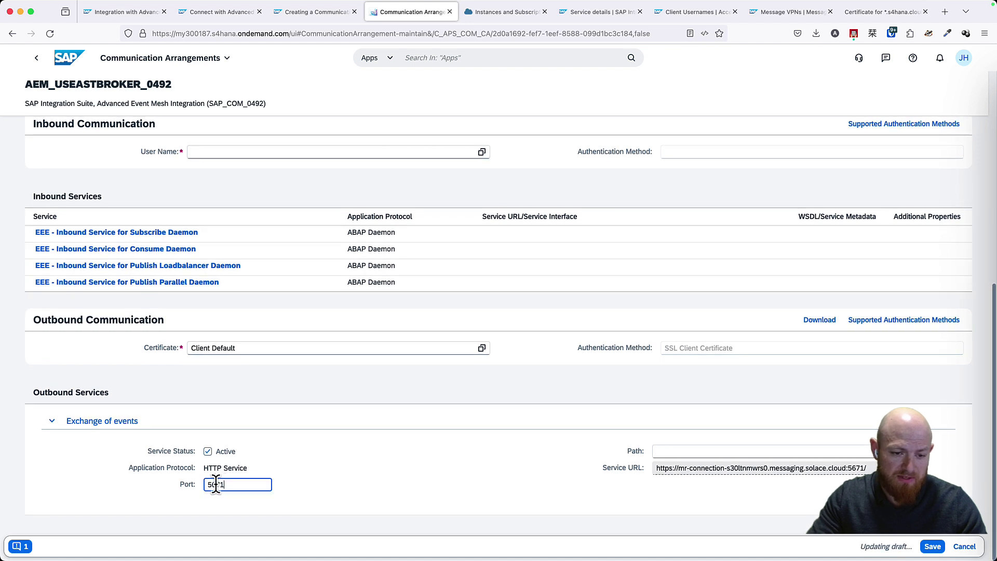
click(664, 467)
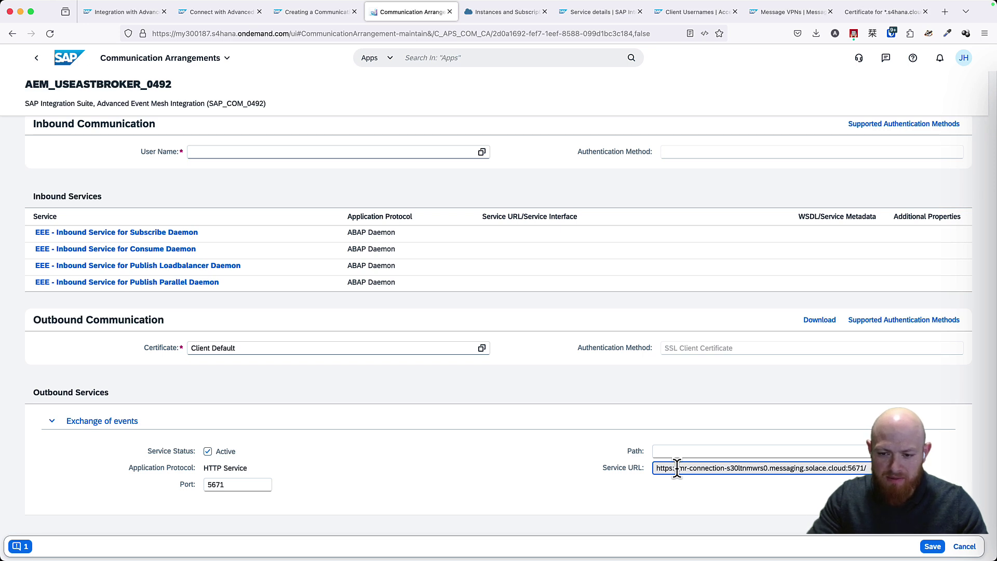
drag(677, 467, 656, 467)
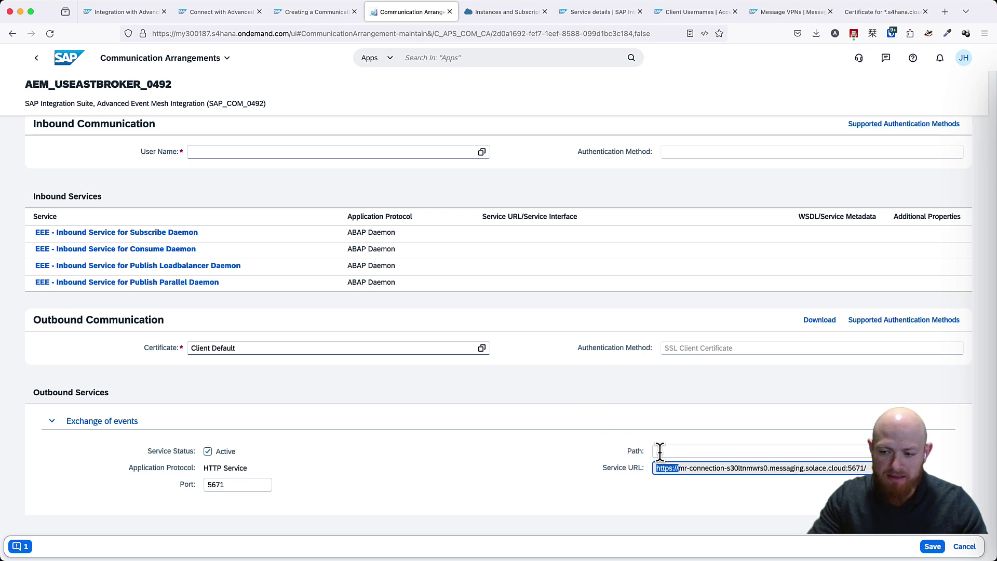
click(931, 546)
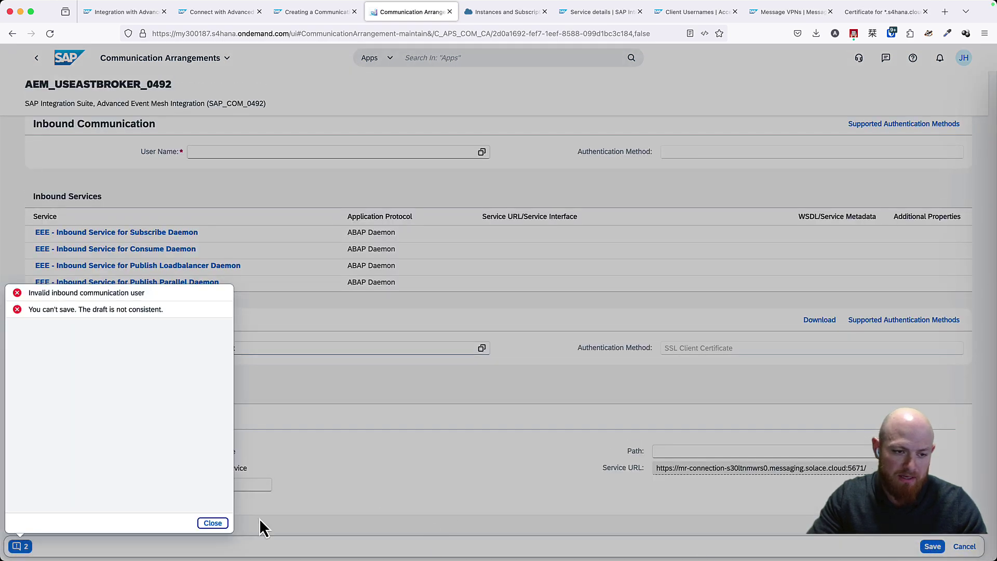
click(214, 523)
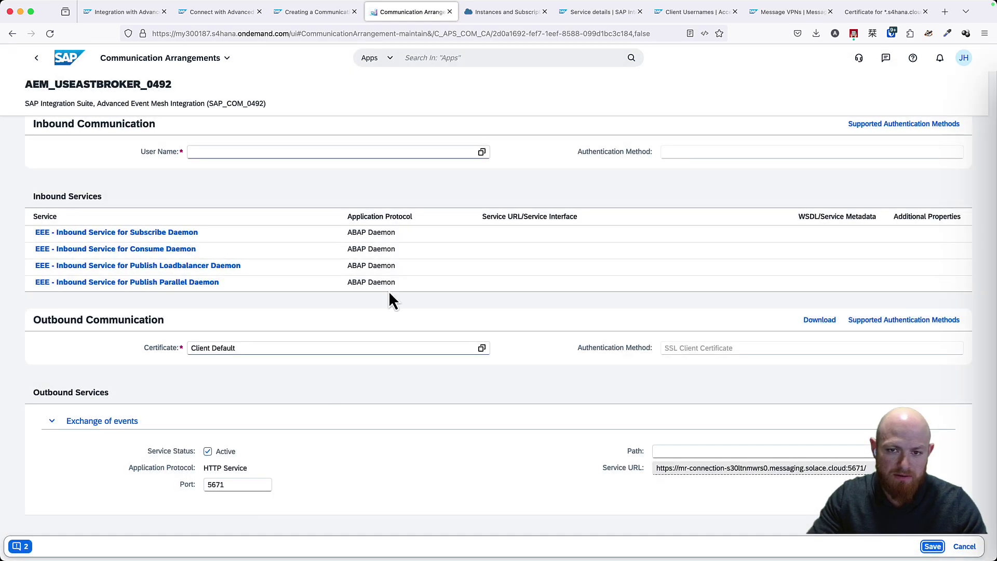
click(481, 152)
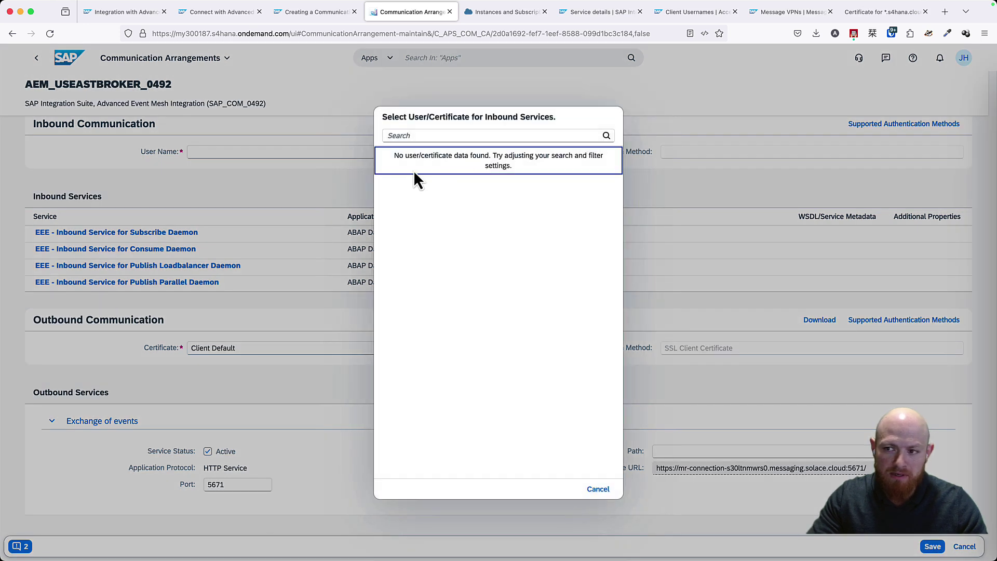
click(597, 489)
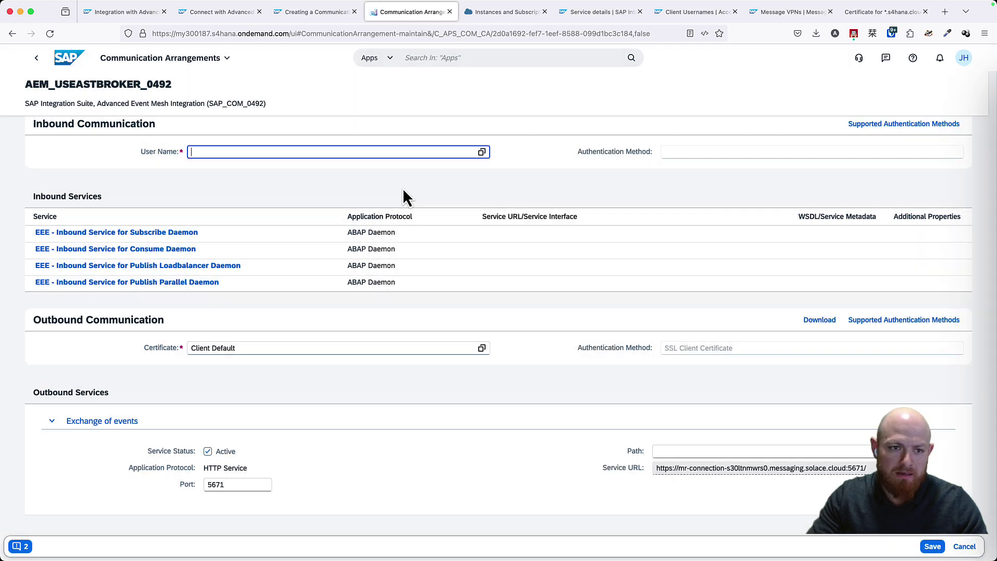
scroll(396, 183, up, 3)
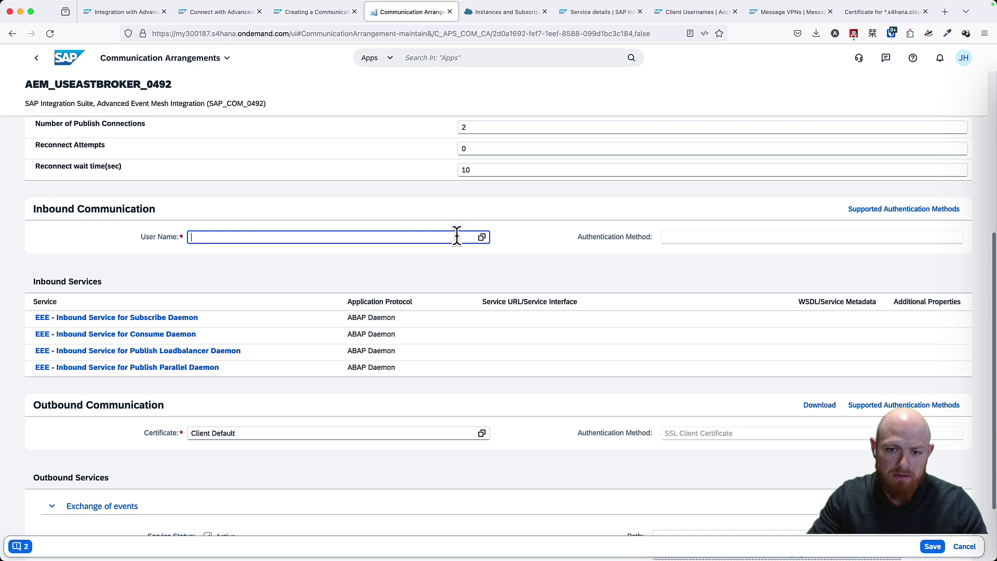
click(482, 237)
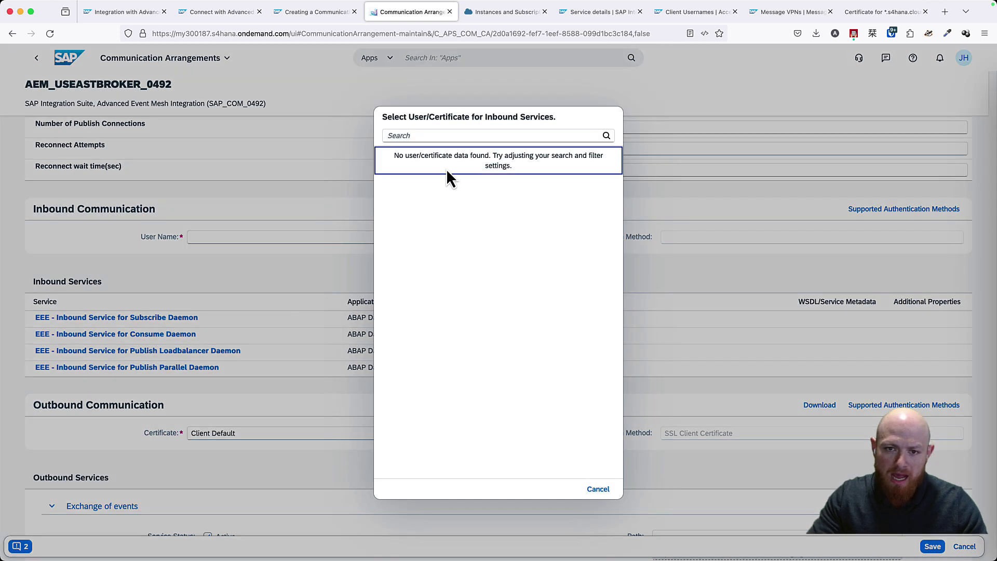
click(596, 498)
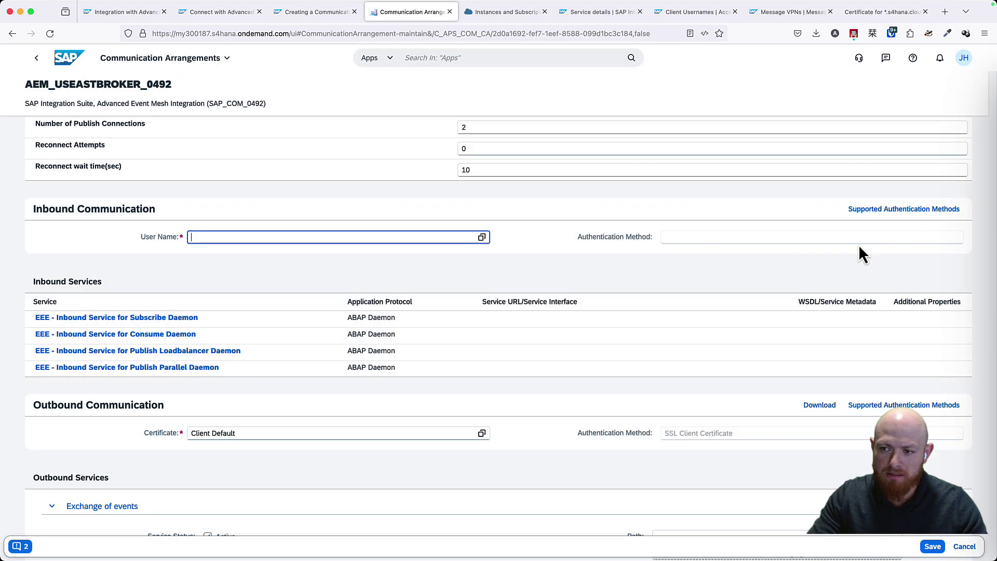
click(864, 209)
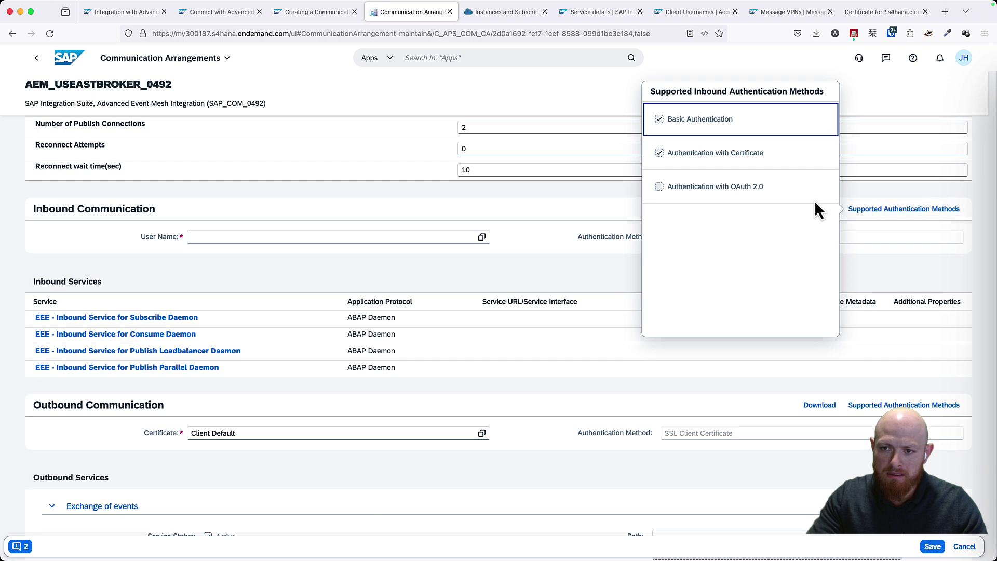
click(547, 256)
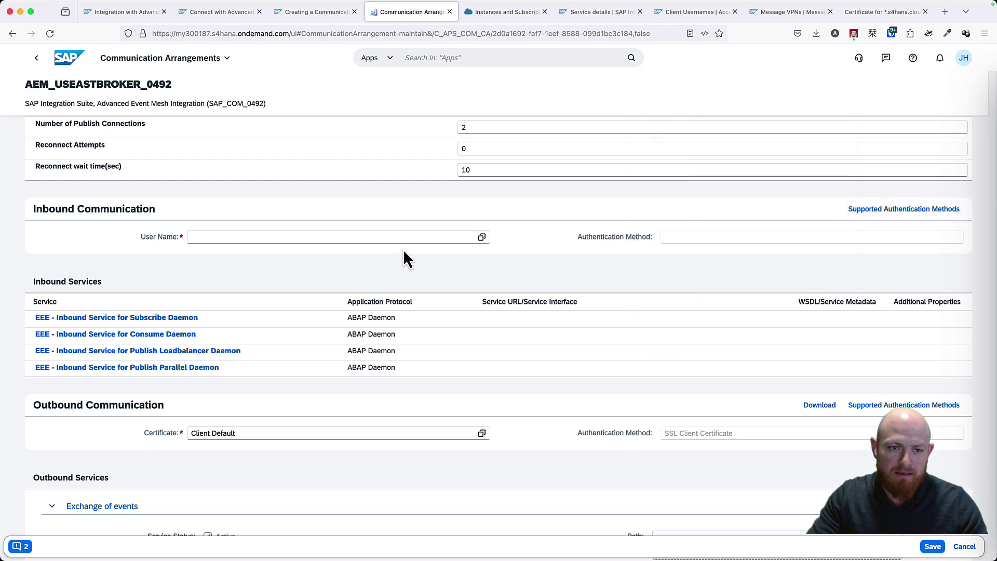
scroll(285, 283, up, 5)
Open the AEM-USEASTBROKER communication system details and switch it into edit mode
click(454, 213)
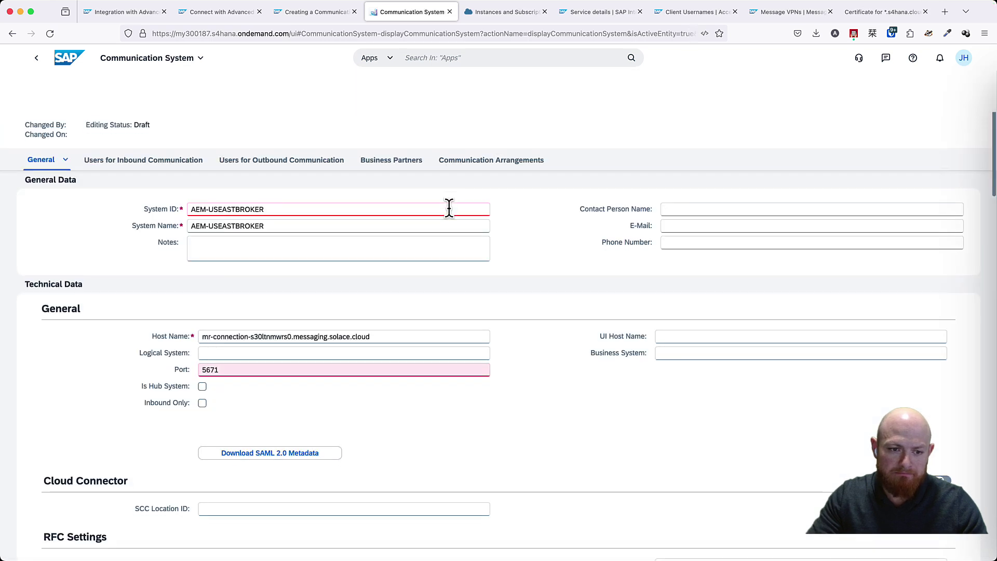
scroll(417, 316, down, 5)
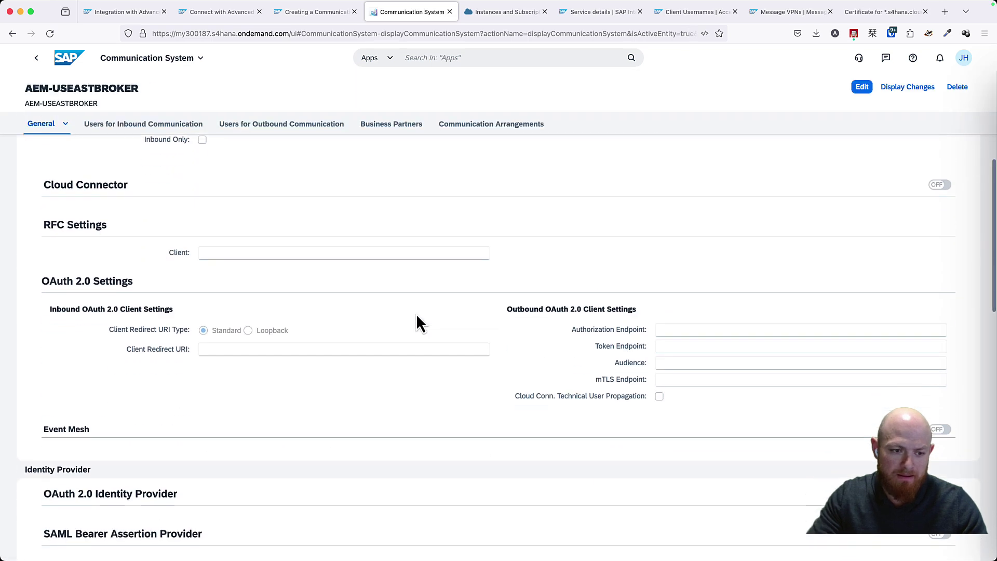
scroll(415, 314, down, 7)
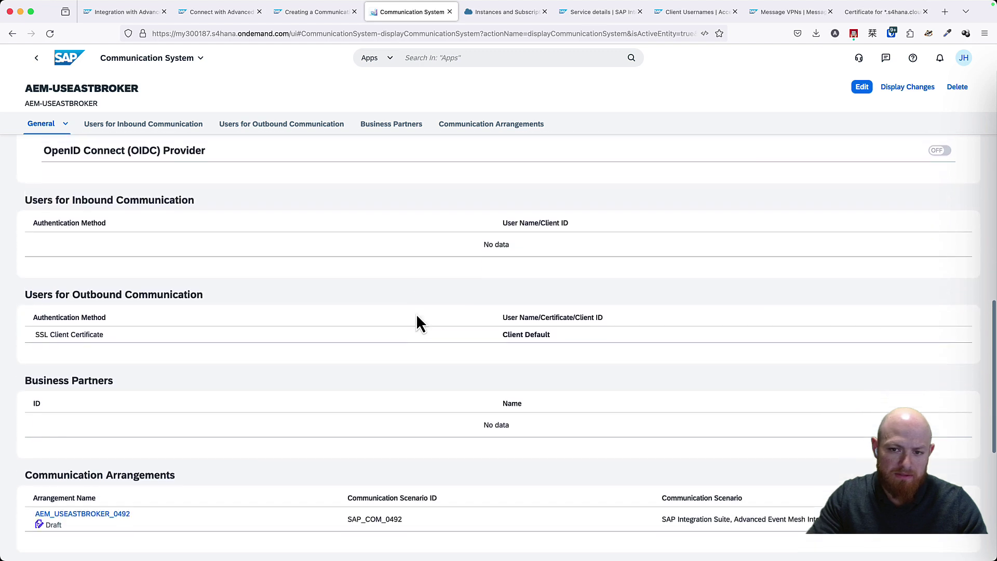
click(863, 87)
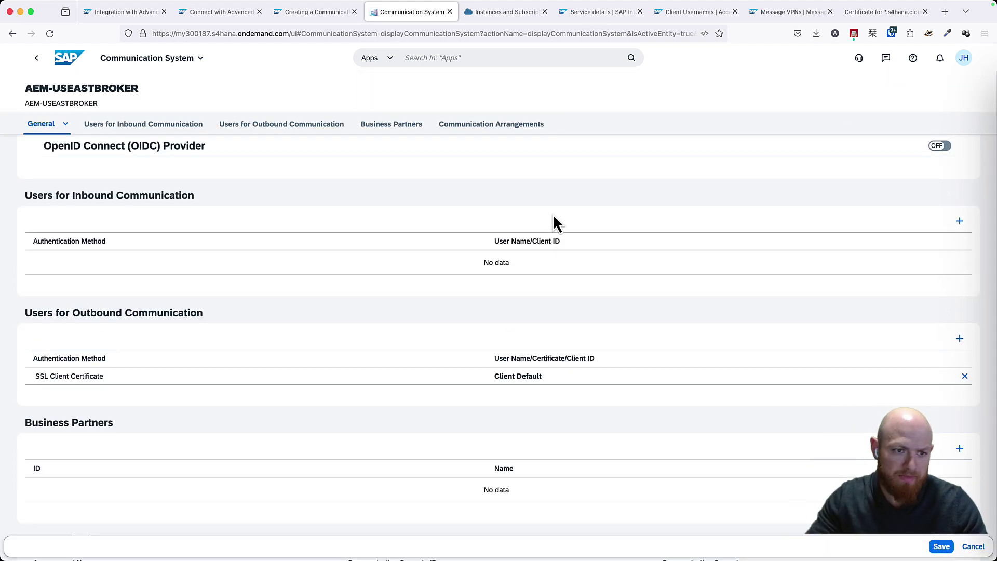
Begin adding an inbound user, reviewing existing users before choosing to create a new one
click(959, 221)
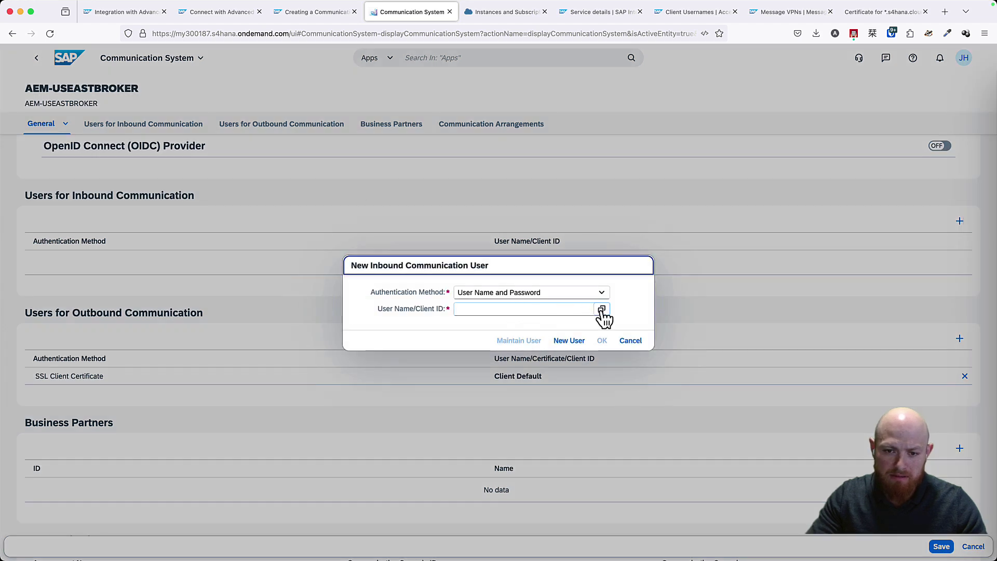
click(573, 310)
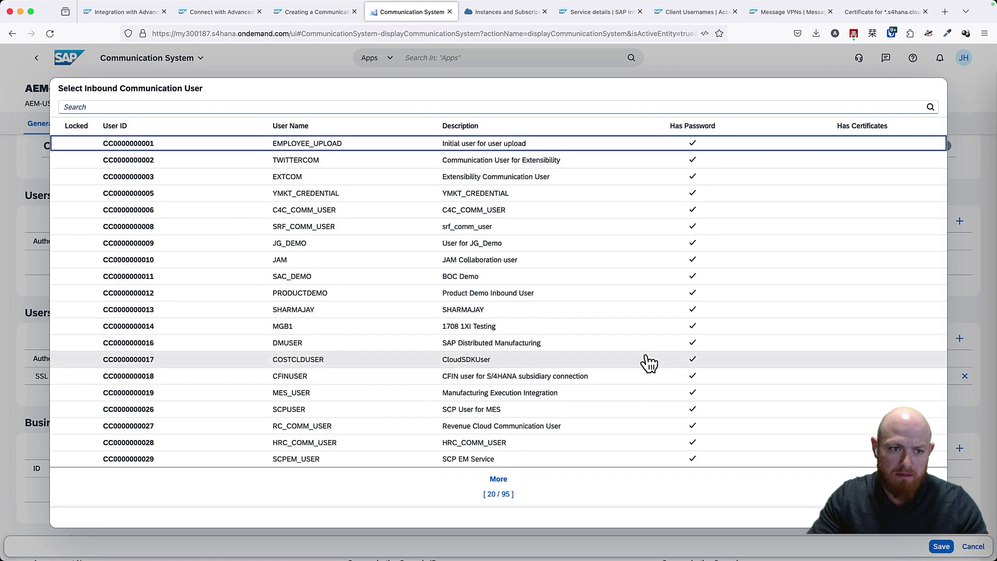
click(926, 516)
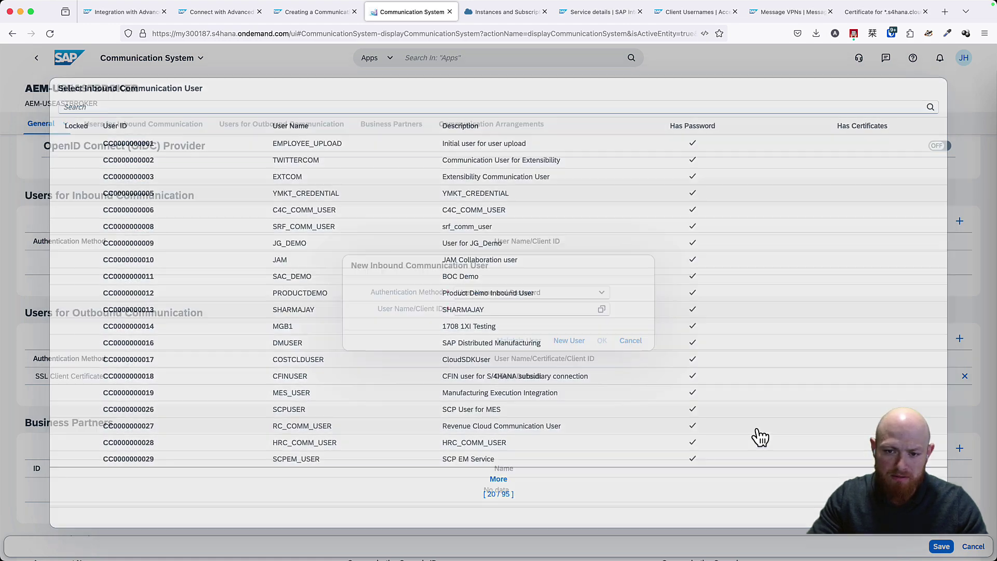
click(569, 341)
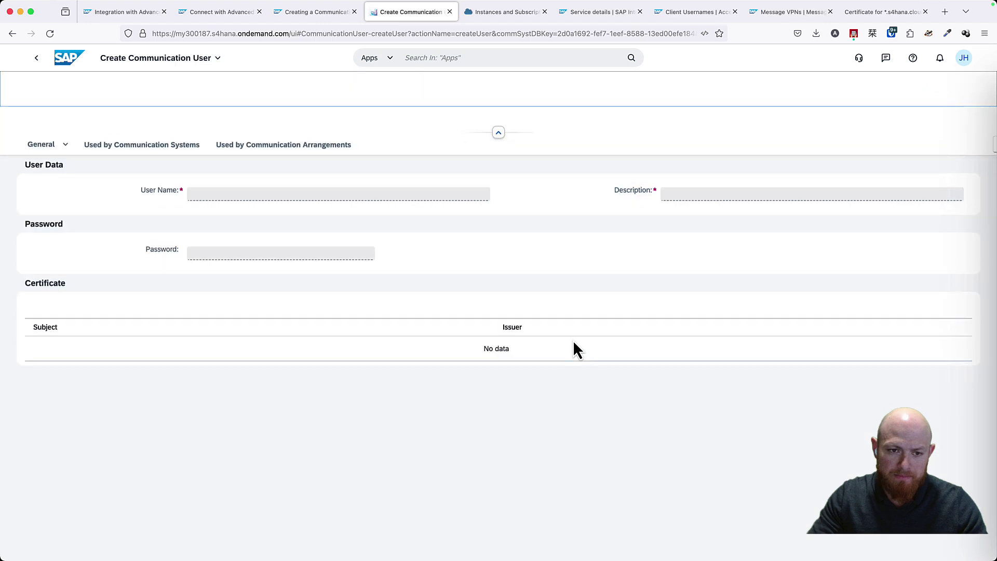
Create user AEM-USEASTBROKER described as 'Inbound communication user' with a proposed password
click(378, 197)
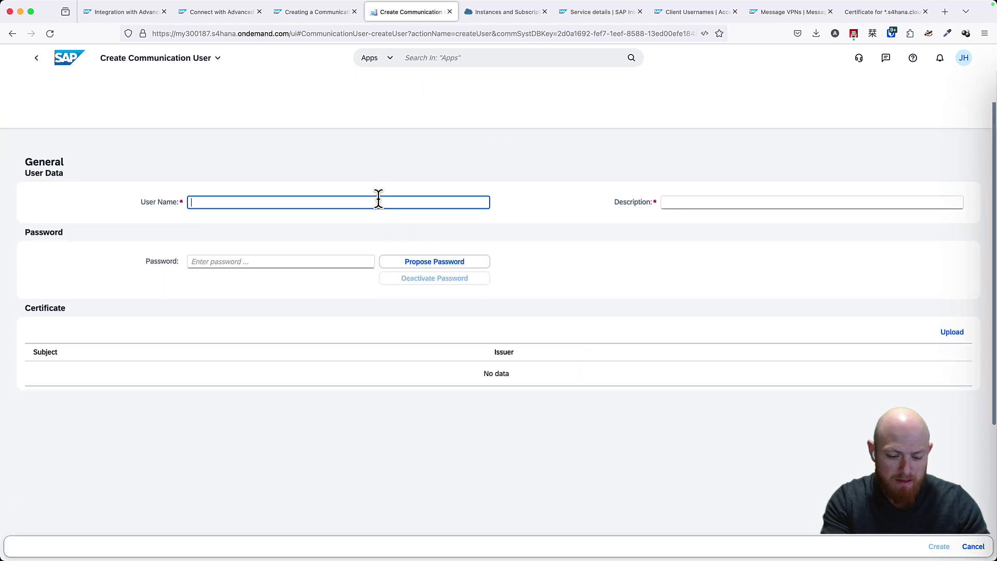
text(AEM-)
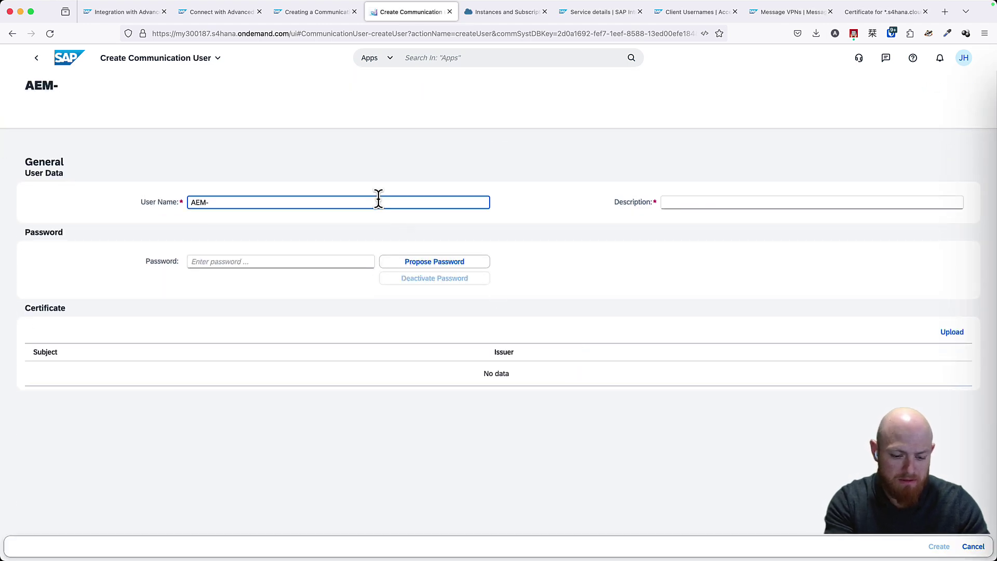
text(ISSEAST)
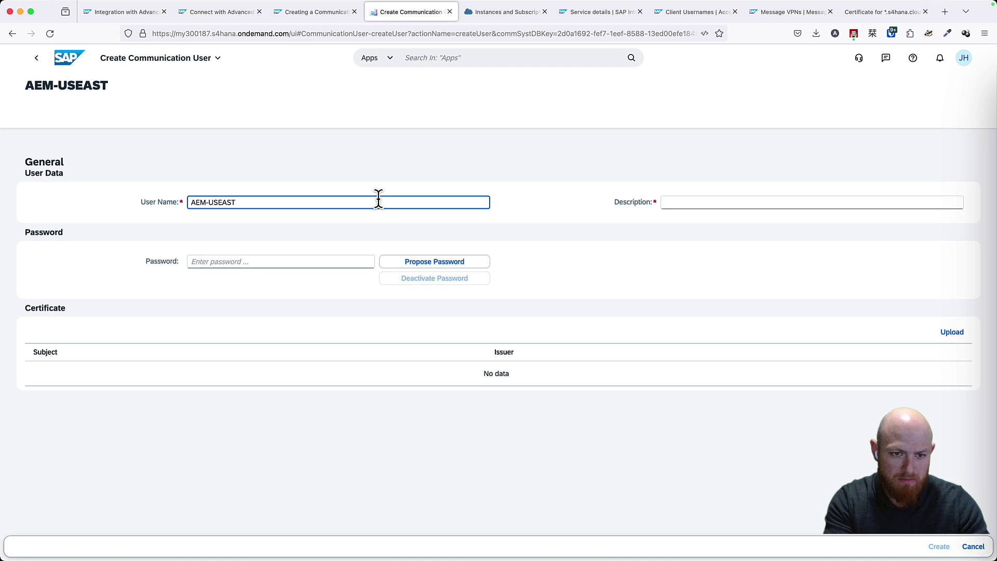
text(BROKER)
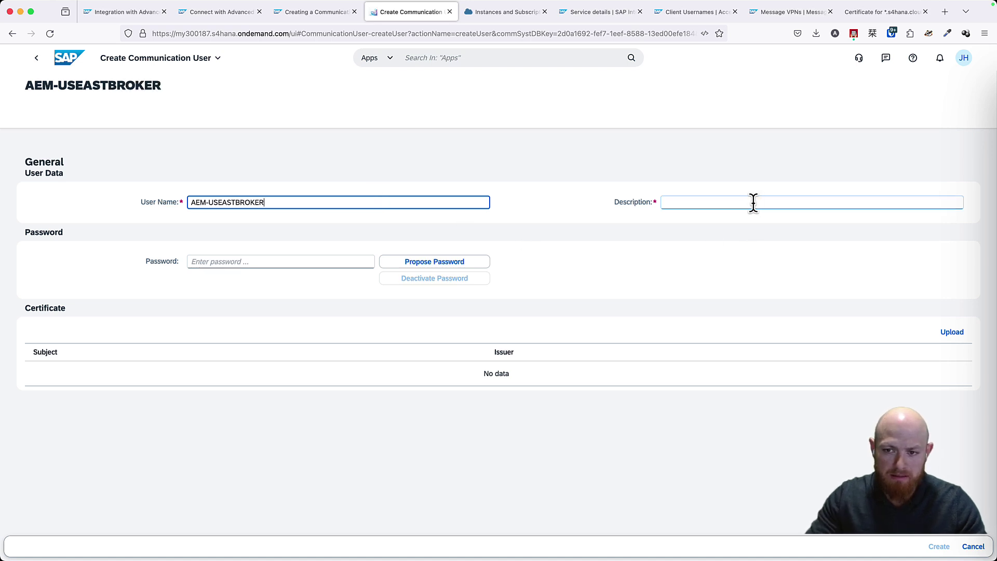
click(753, 202)
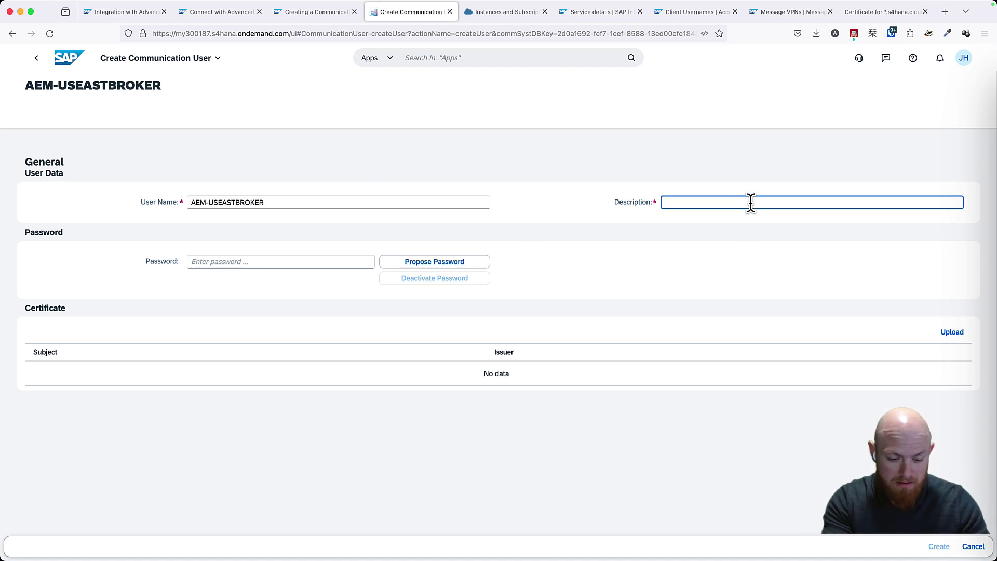
text(Inbound communication user)
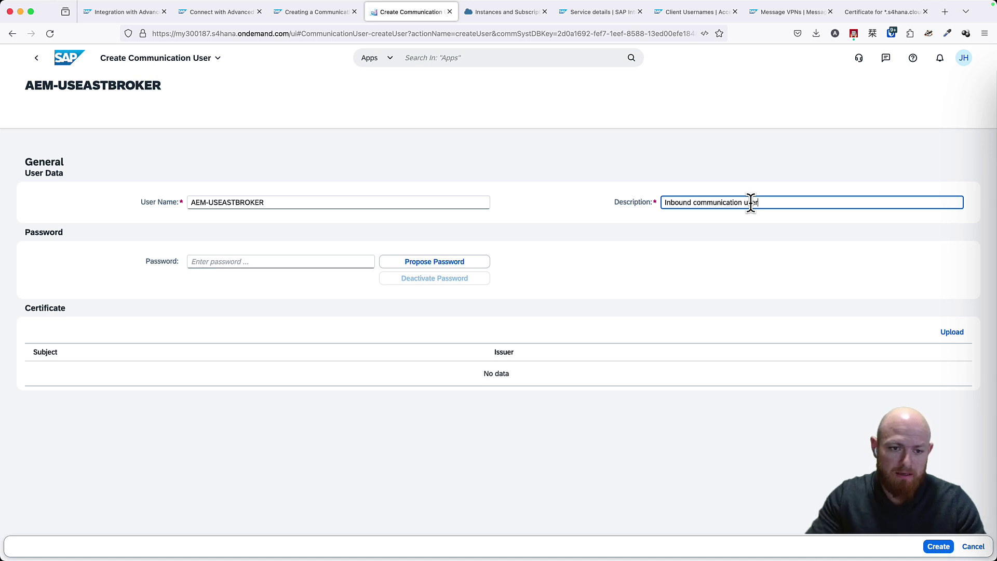
click(464, 263)
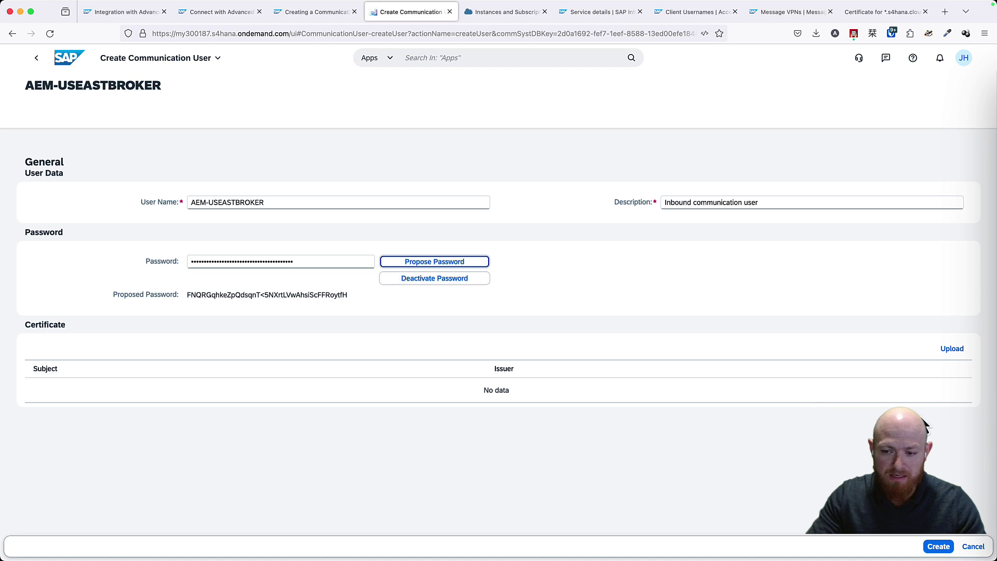
click(939, 550)
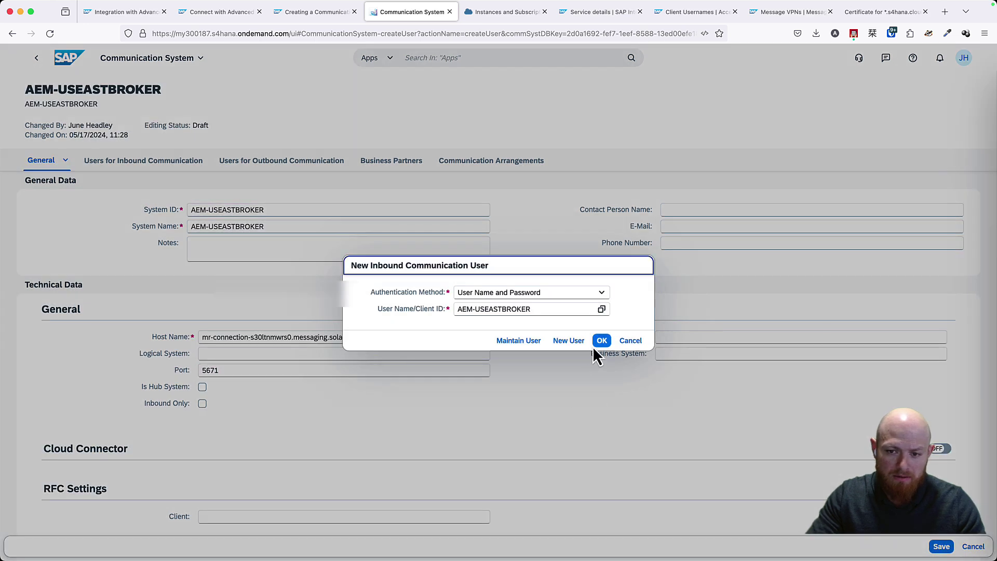
Add the new user to inbound users, save the communication system, and return to the launchpad
click(595, 344)
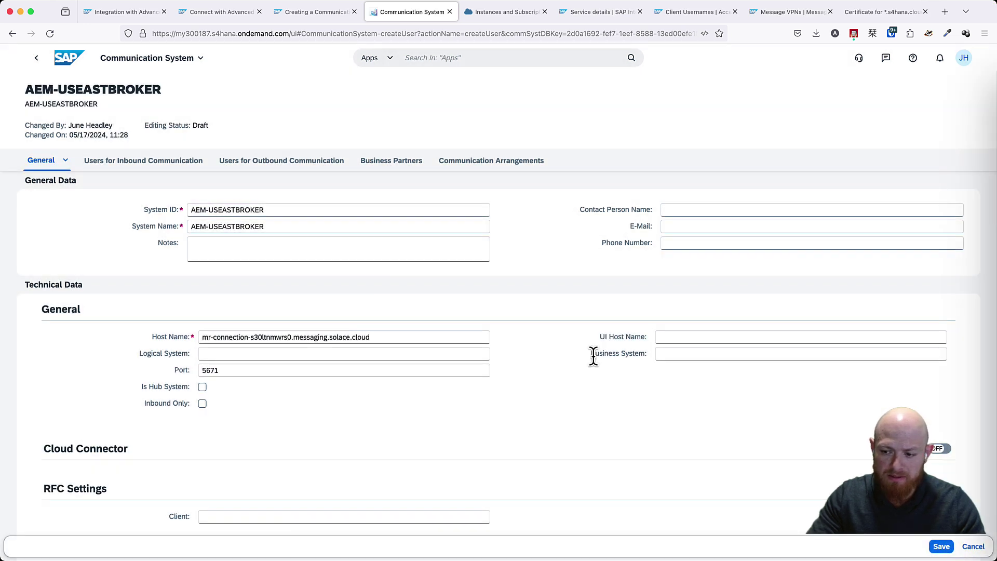
click(940, 547)
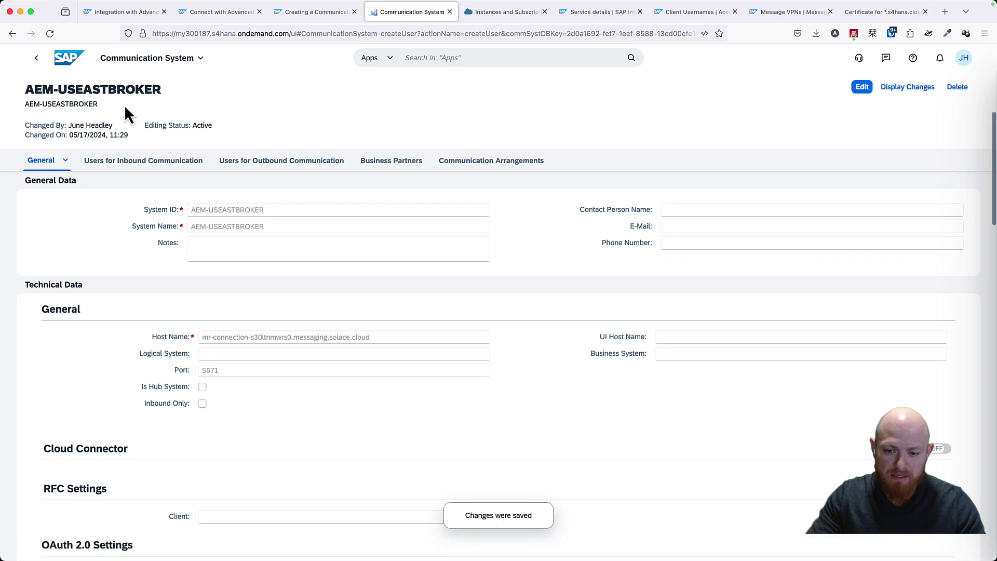
click(37, 65)
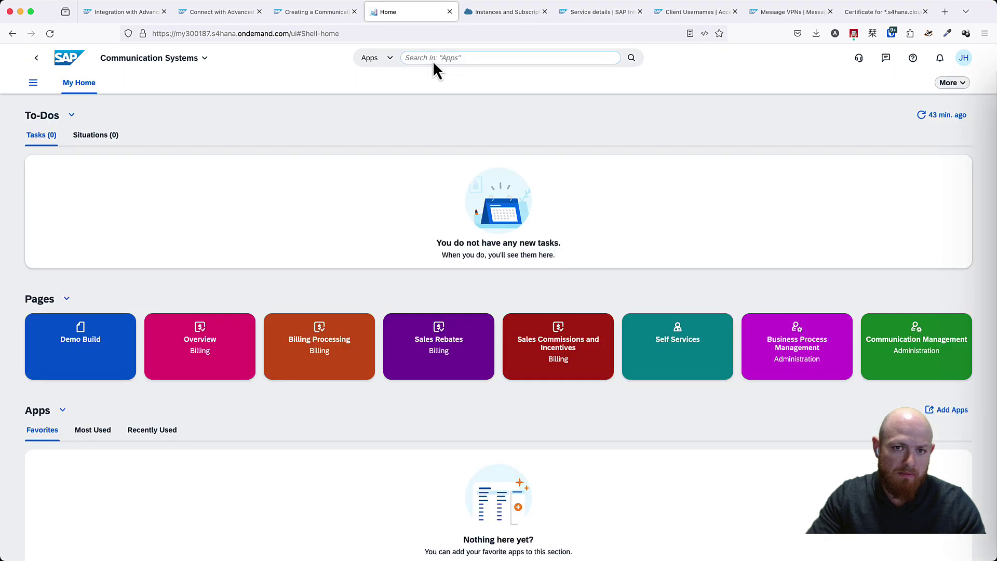
Reopen the AEM_USEASTBROKER_0492 arrangement through the Communication Arrangements app
click(432, 59)
text(Co)
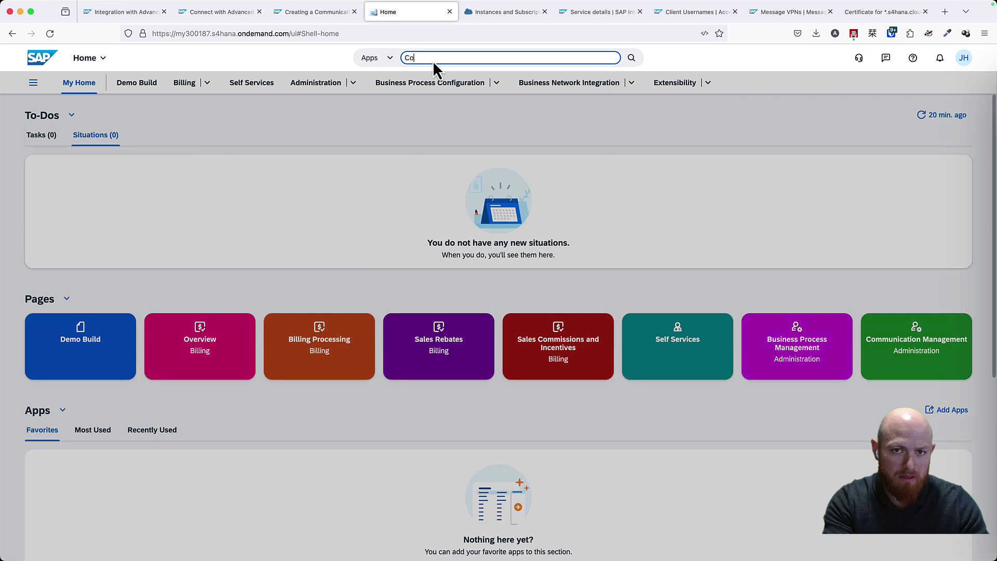
text(mmunic)
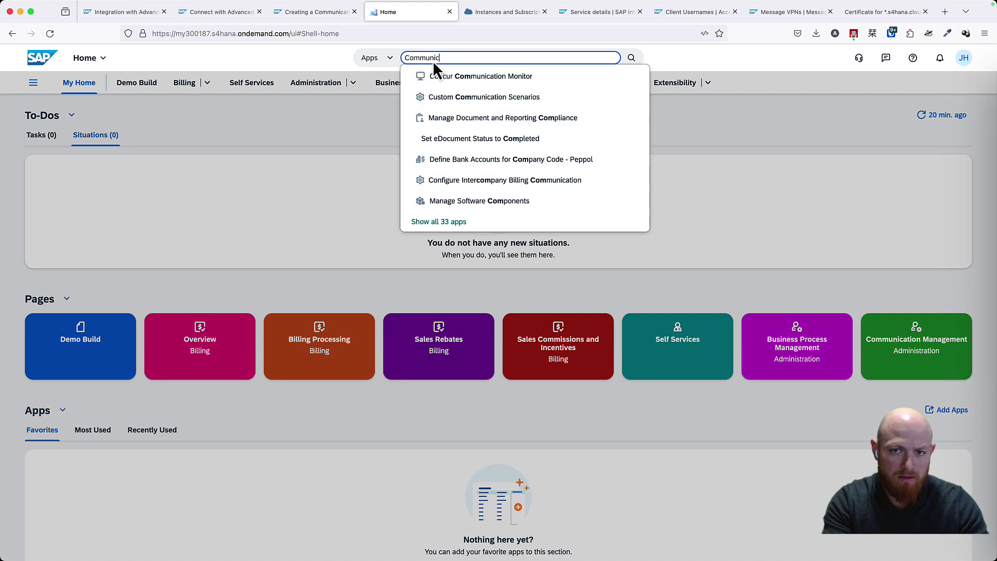
text(ation)
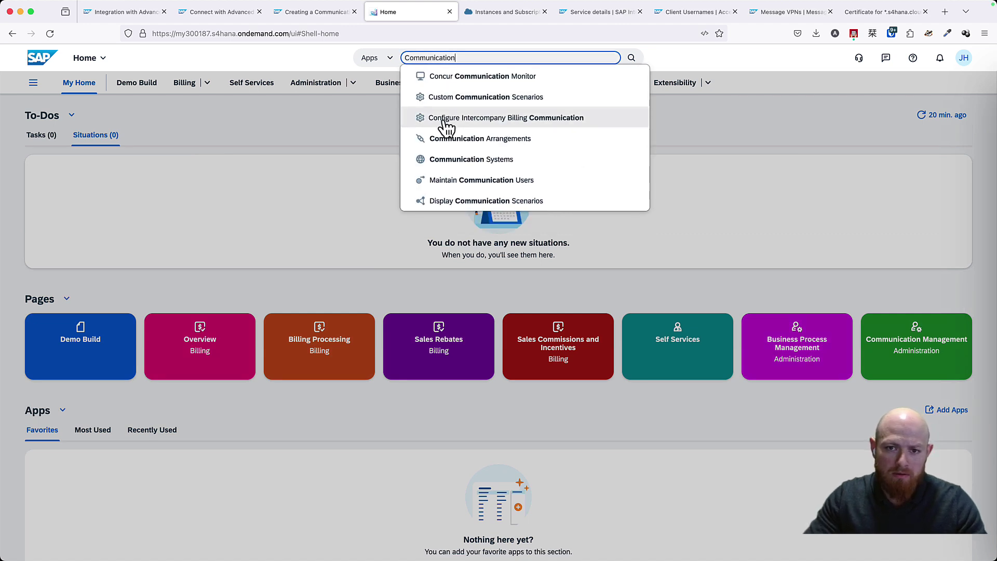
click(451, 139)
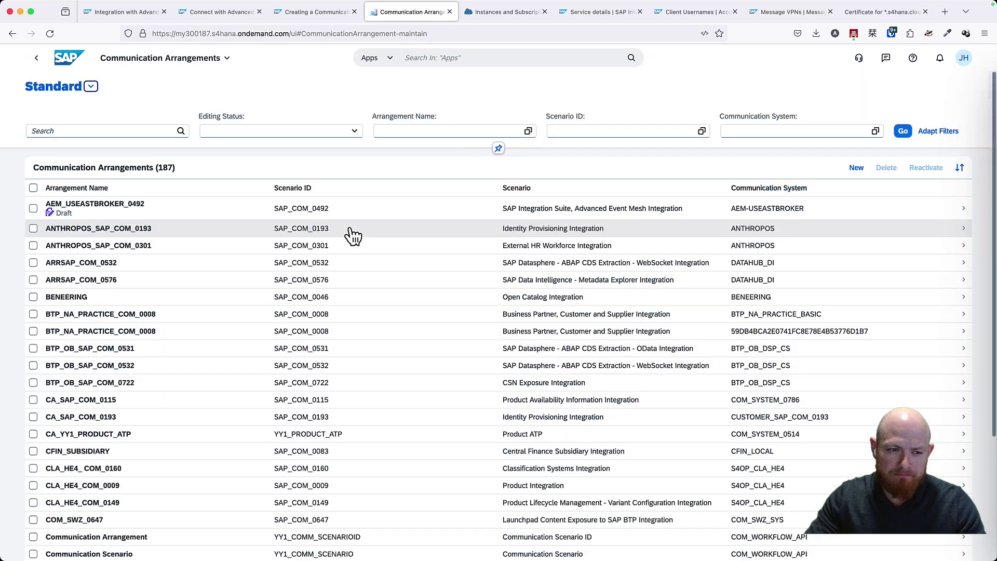
click(170, 217)
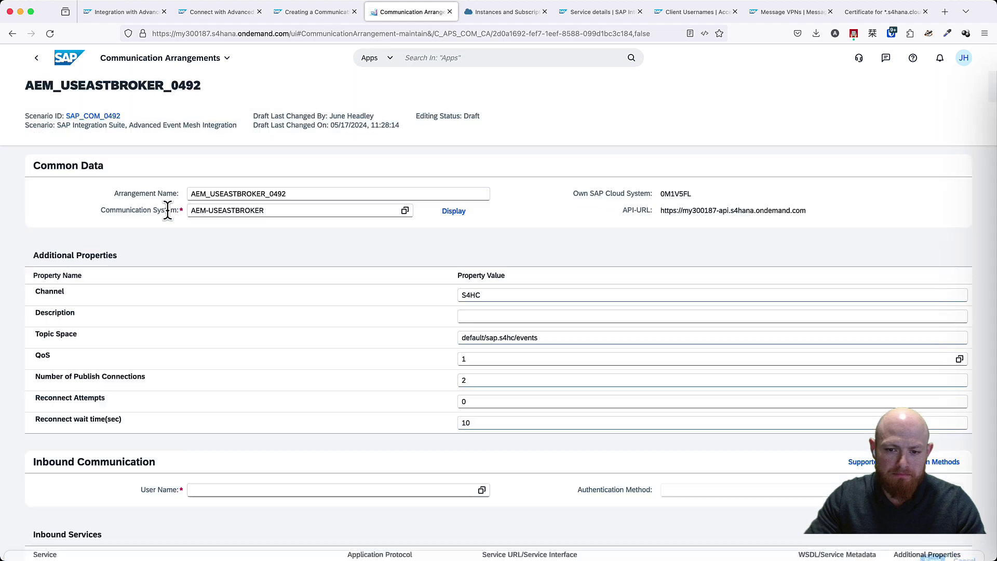
Select AEM-USEASTBROKER as the inbound communication user and save the arrangement
scroll(517, 374, down, 5)
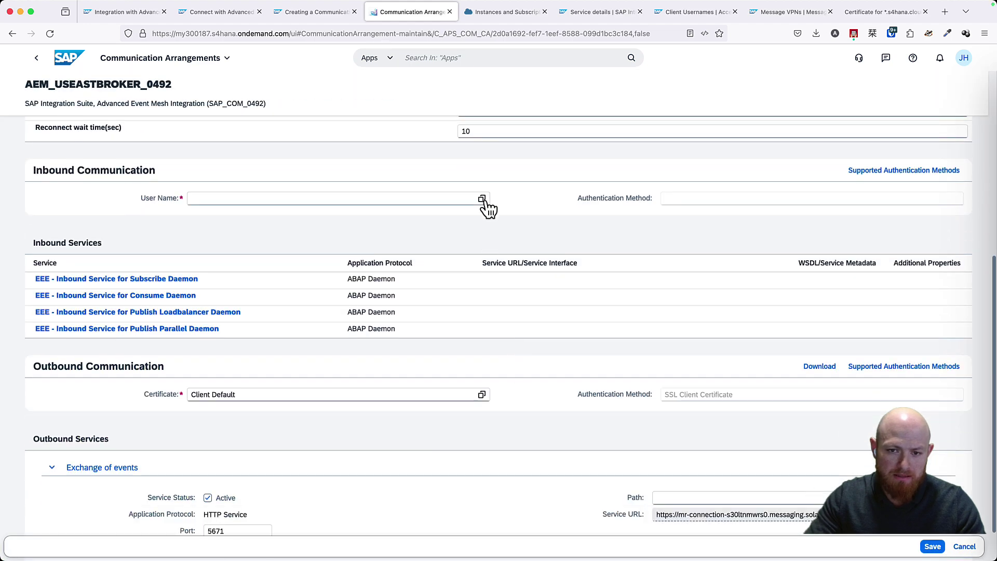
click(481, 198)
click(463, 196)
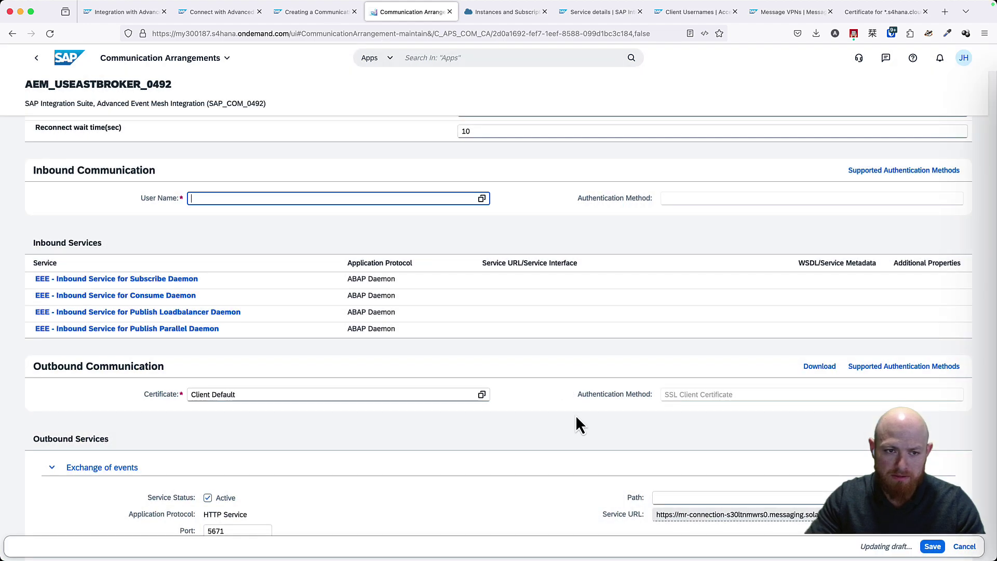
click(932, 548)
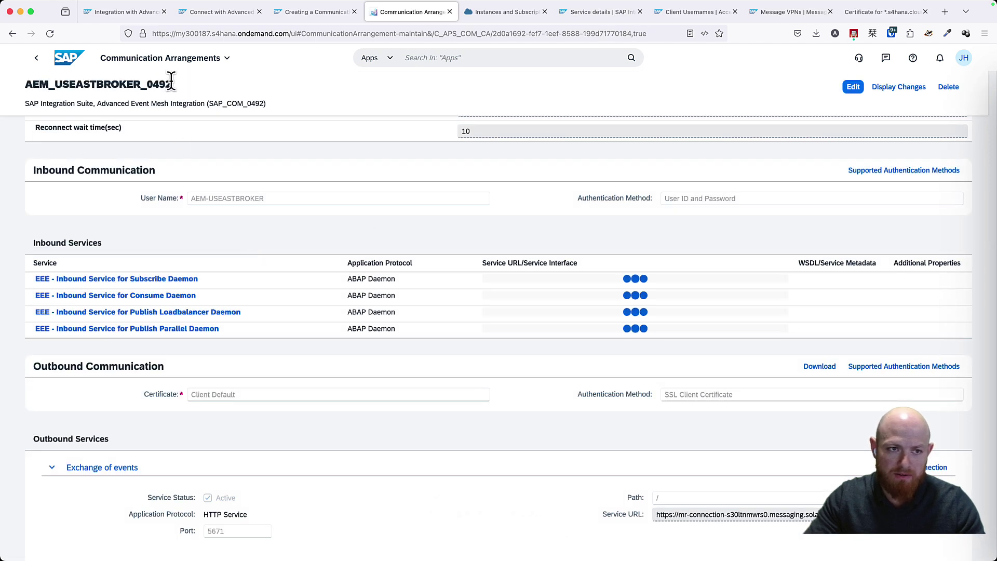
Review the validation service step in the Advanced Event Mesh and Creating a Communication Arrangement guides, then return
click(240, 12)
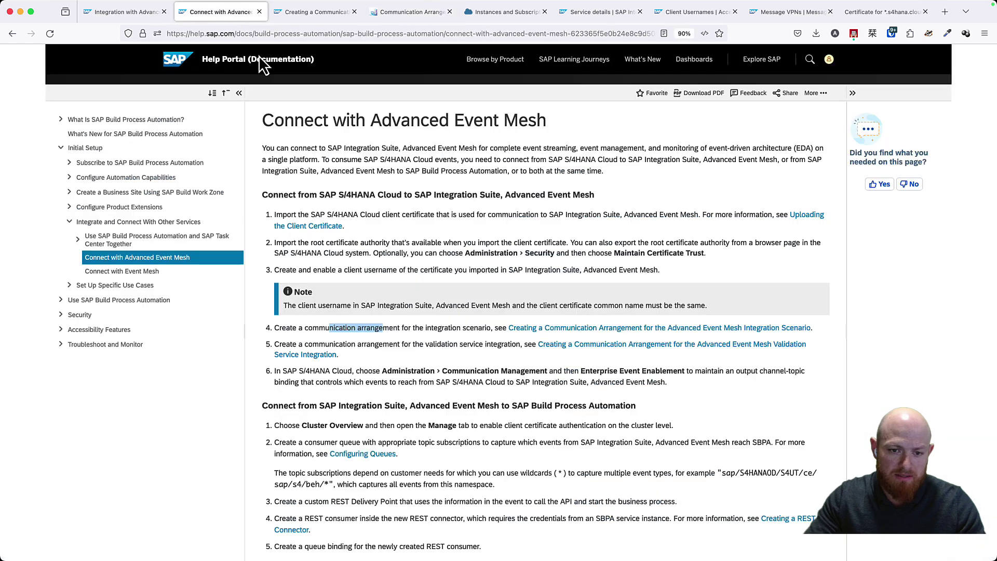
drag(406, 344, 457, 344)
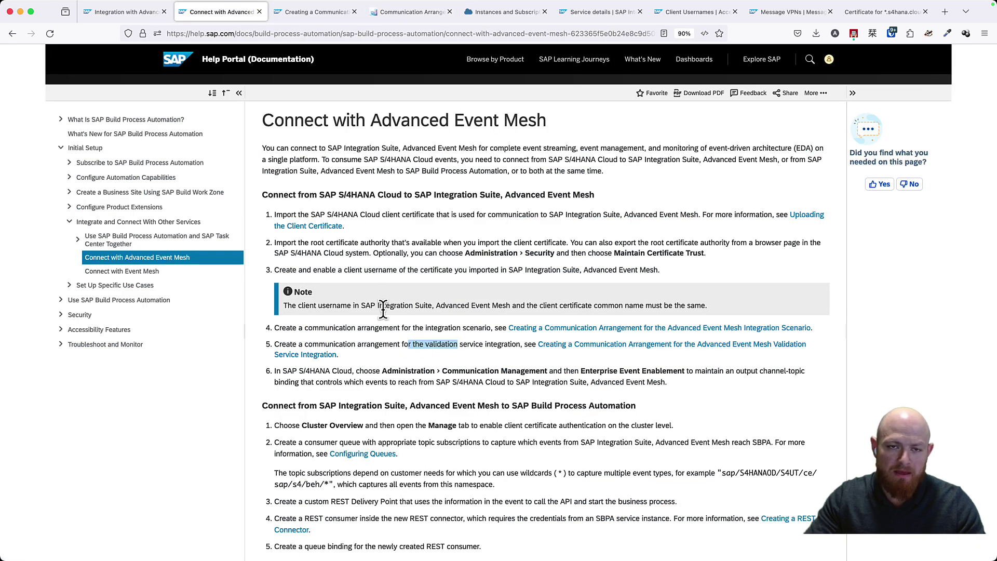
click(317, 13)
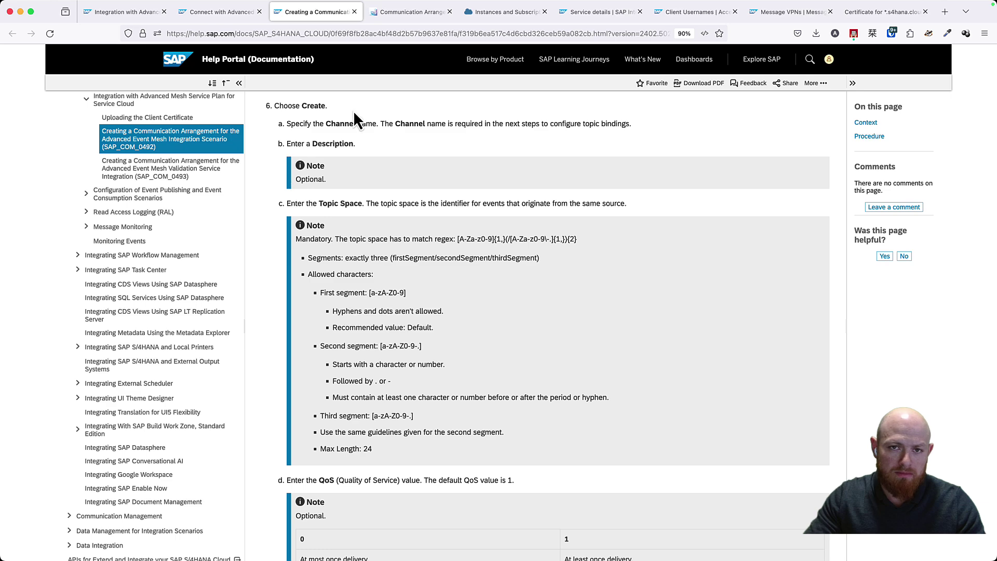
click(394, 16)
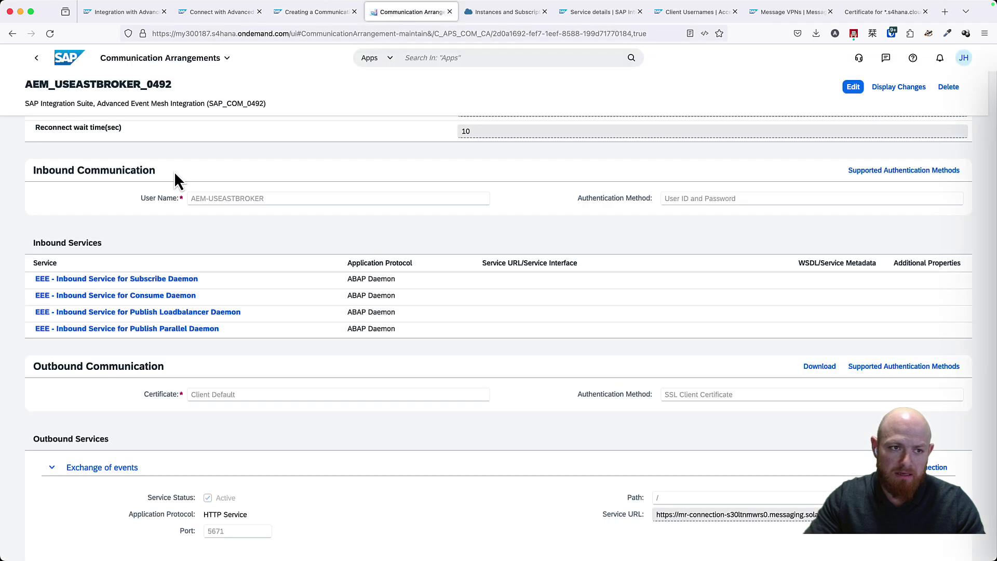
Start a new communication arrangement with the SAP_COM_0493 validation scenario
click(37, 59)
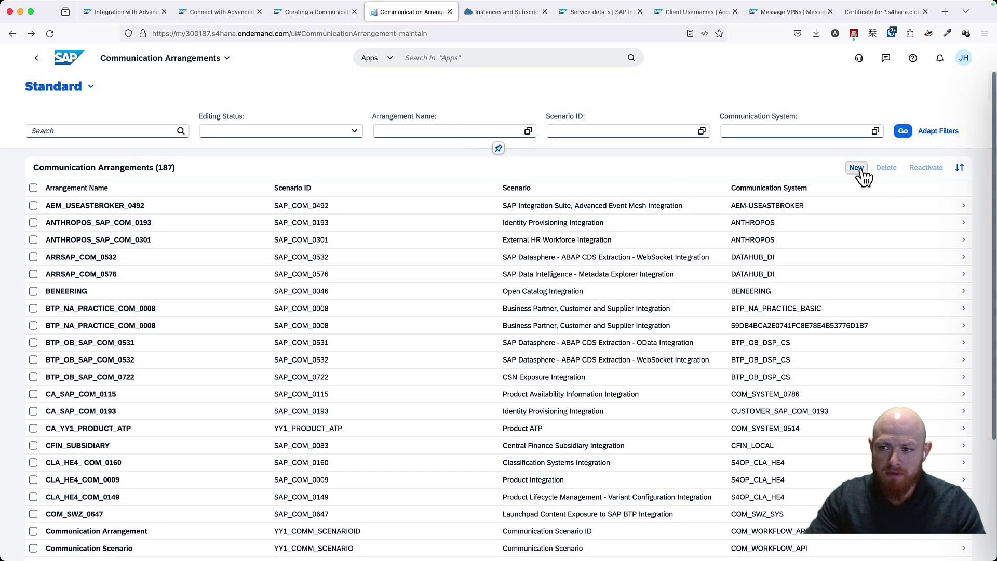
click(856, 170)
click(457, 292)
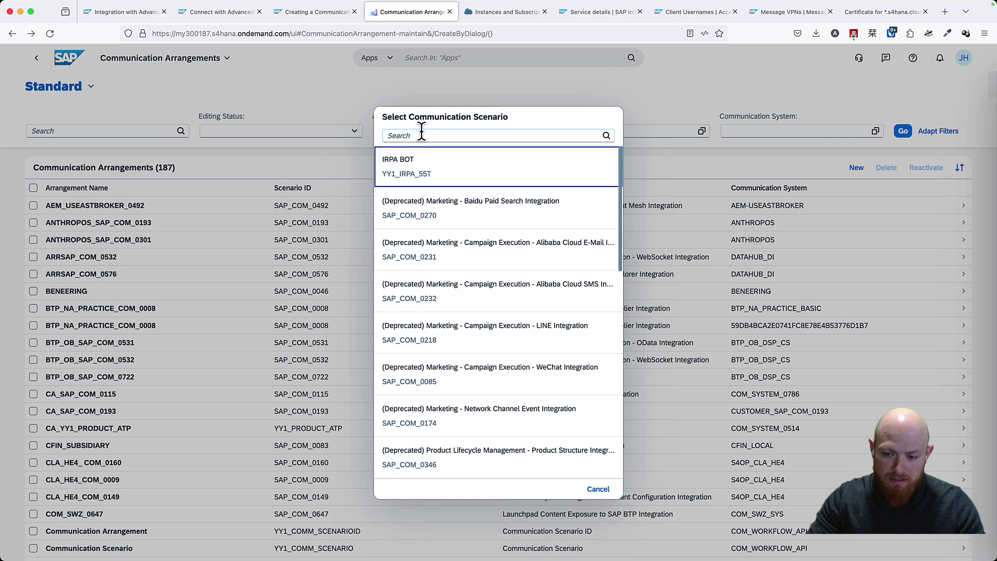
click(422, 134)
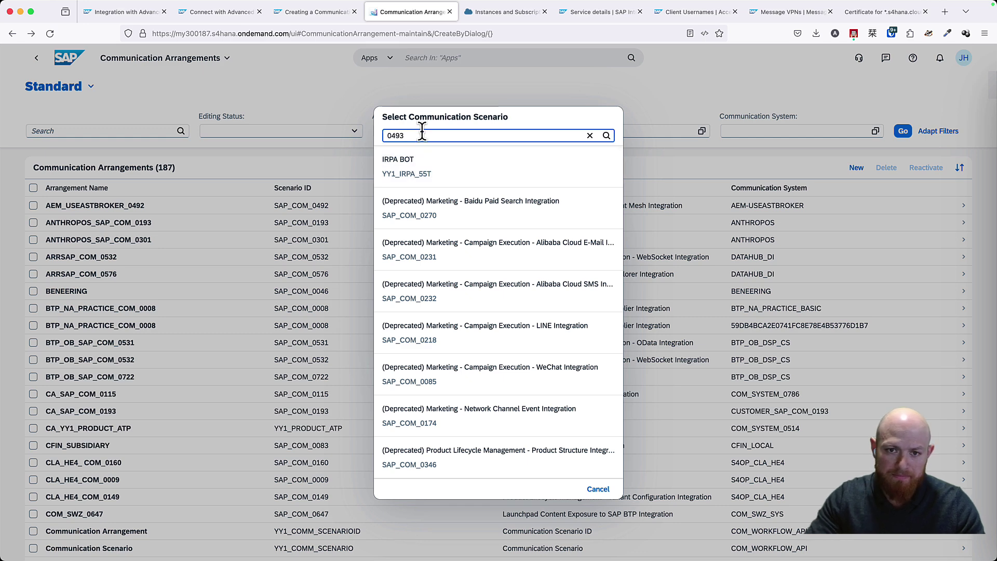
click(434, 179)
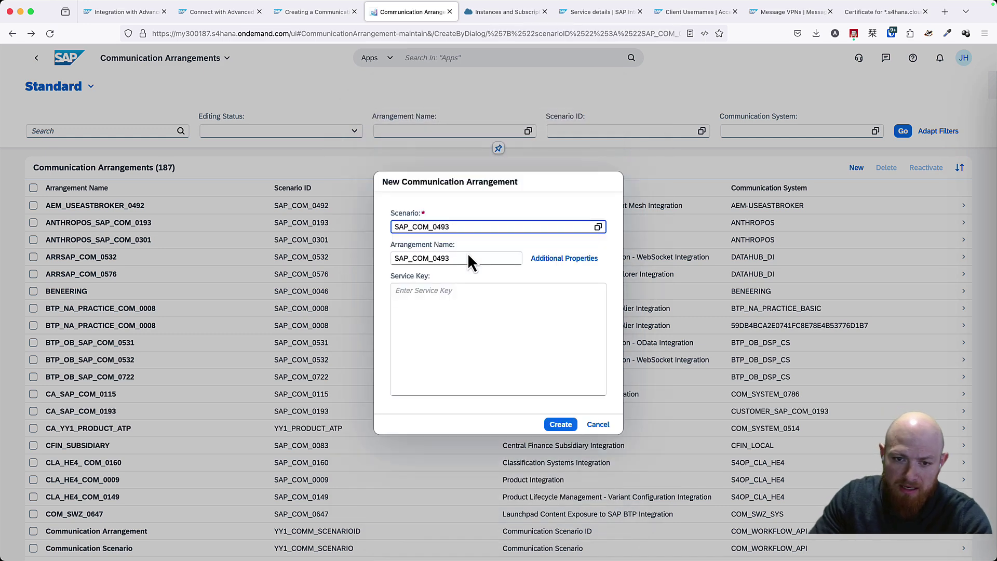
Set the Channel additional property to S4HC
click(408, 291)
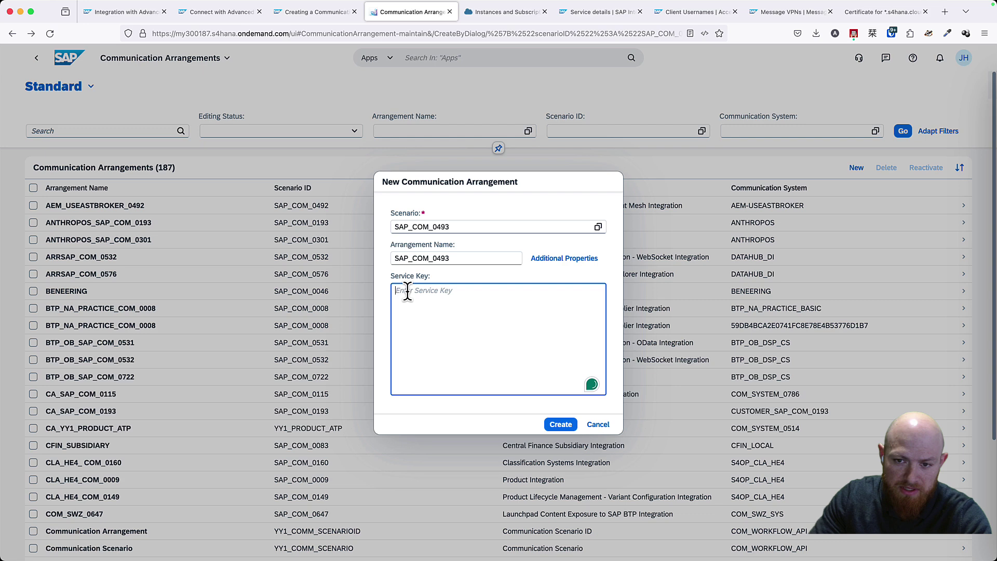
click(536, 263)
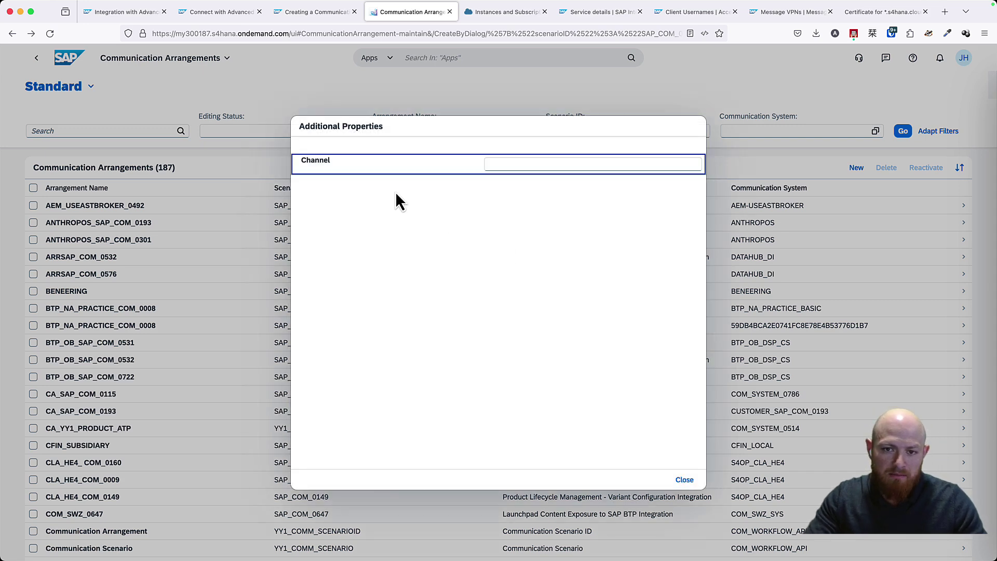
click(500, 164)
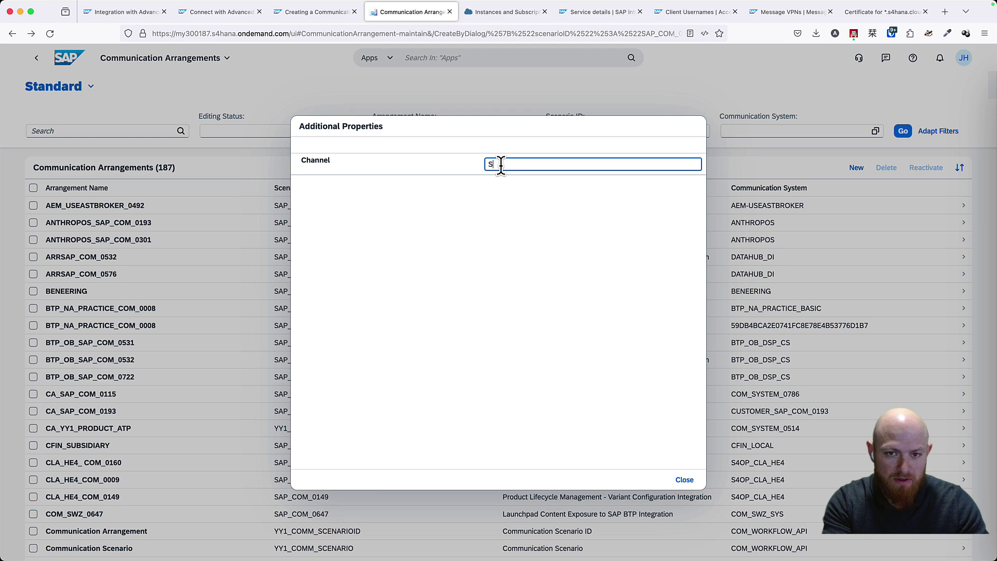
click(559, 285)
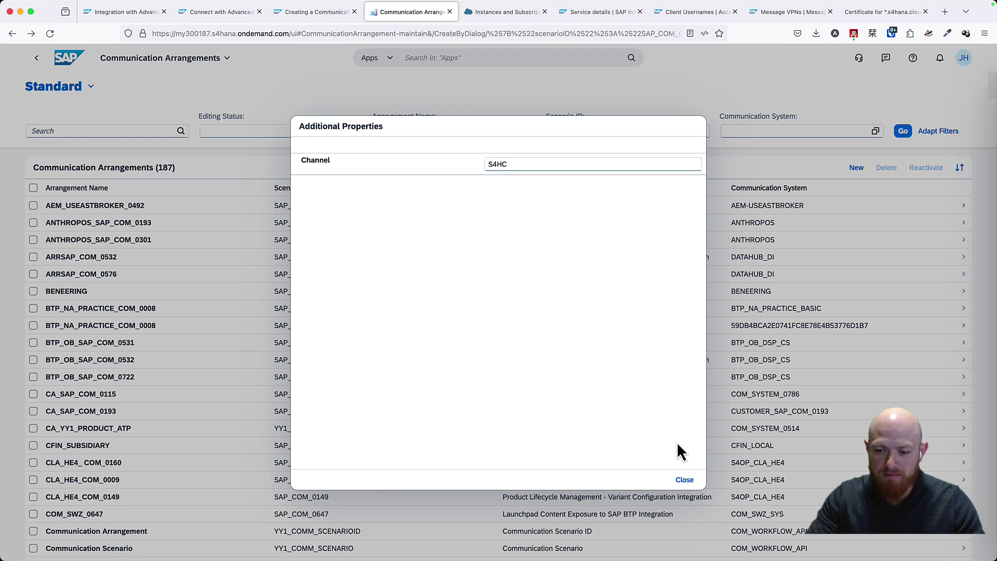
click(684, 480)
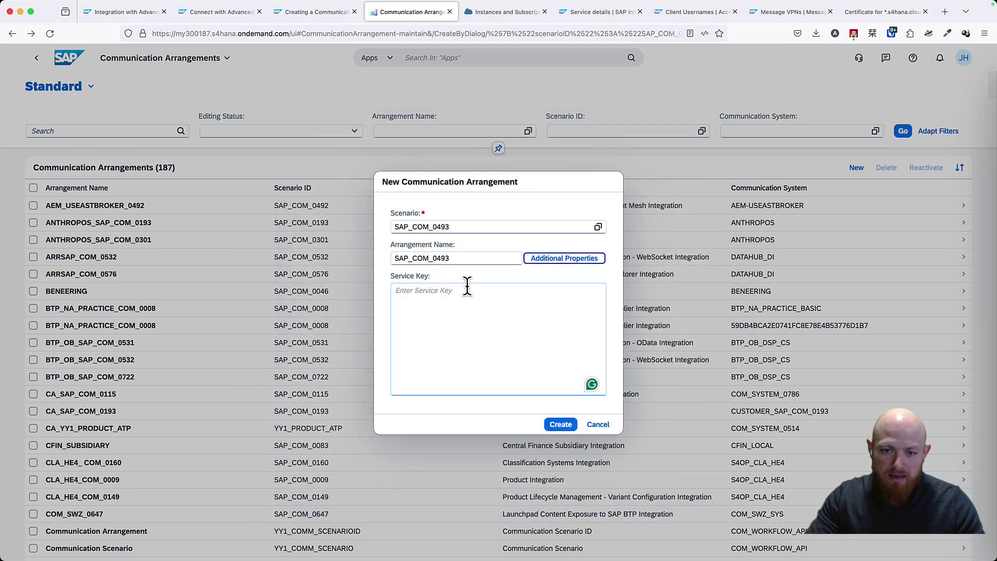
Rename the arrangement to AEM_USEAST_VALIDATION_0493, then go to the BTP Cockpit Instances page
click(429, 259)
key(super+shift+Left)
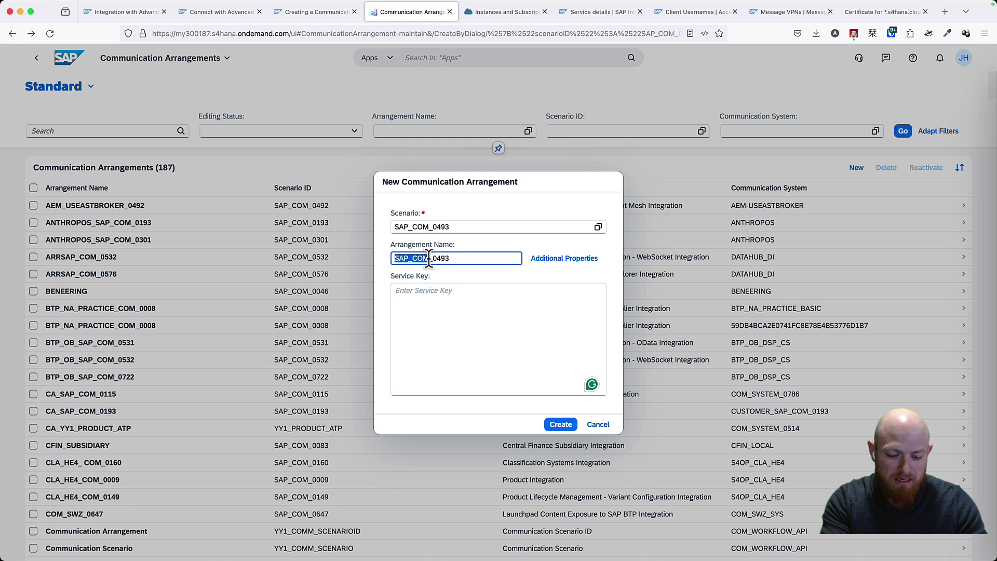
text(AEM_USEAST)
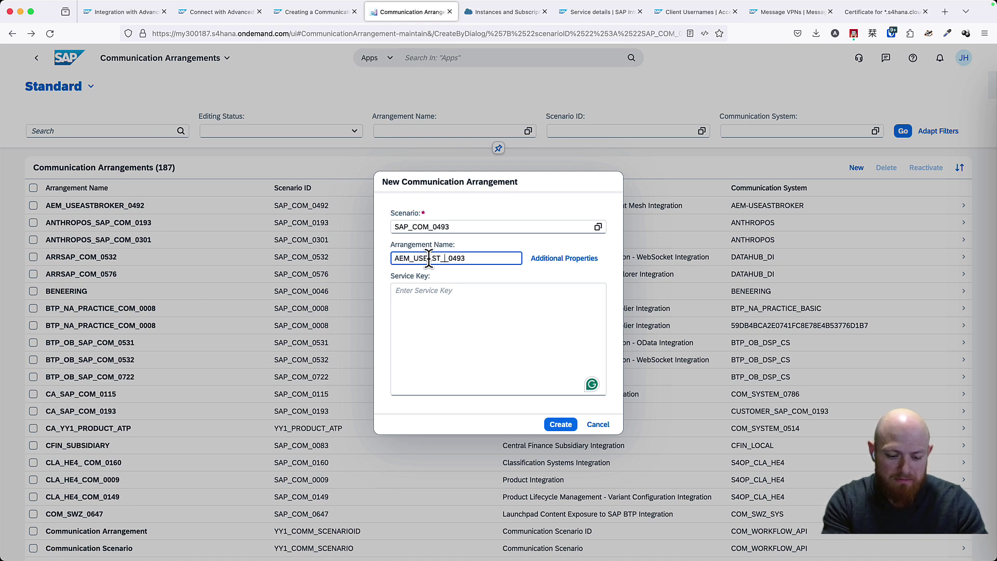
text(_VALIDA)
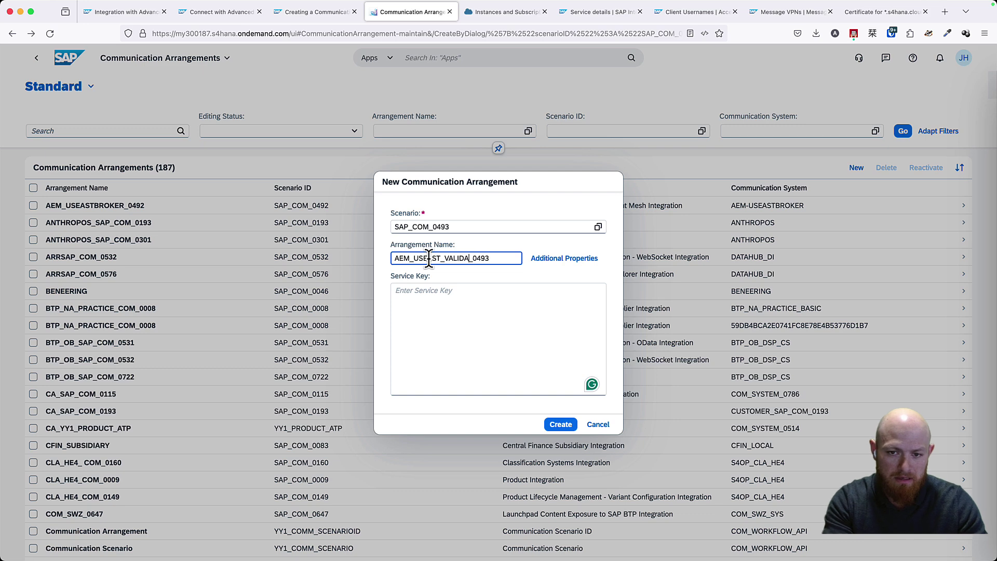
text(TION)
click(460, 305)
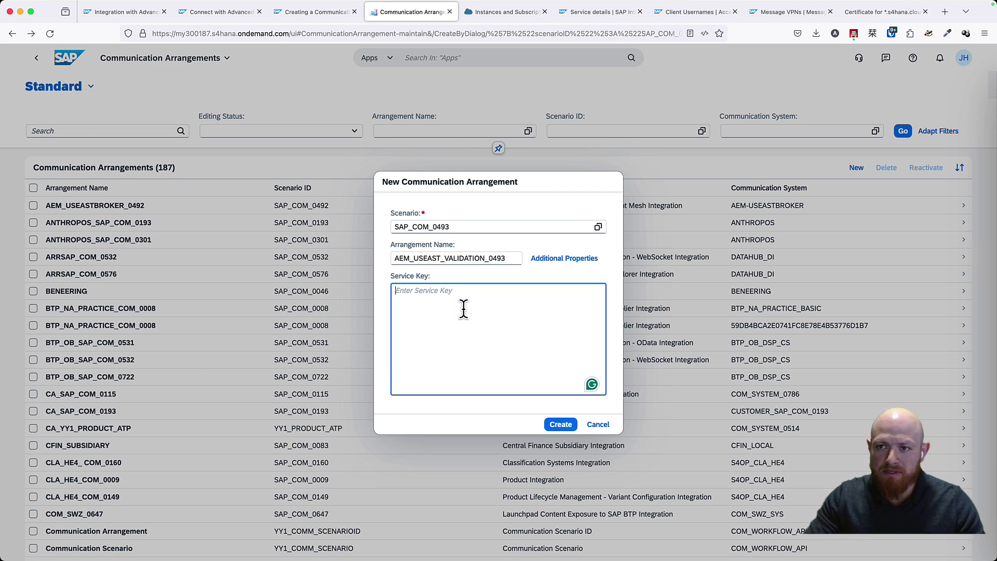
click(507, 13)
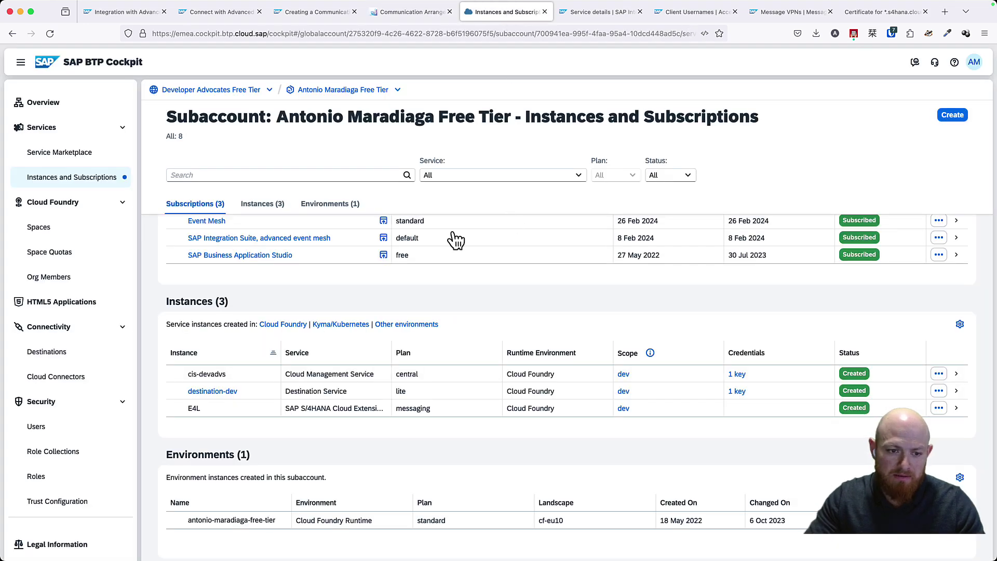
Create an advanced event mesh instance named aem-validation on the aem-validation-service-plan
click(952, 115)
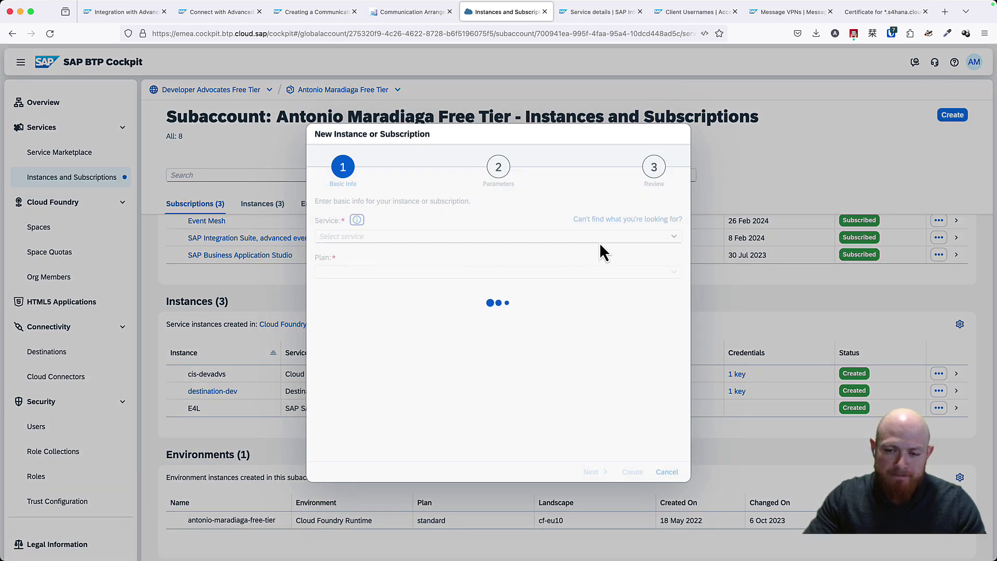
click(673, 236)
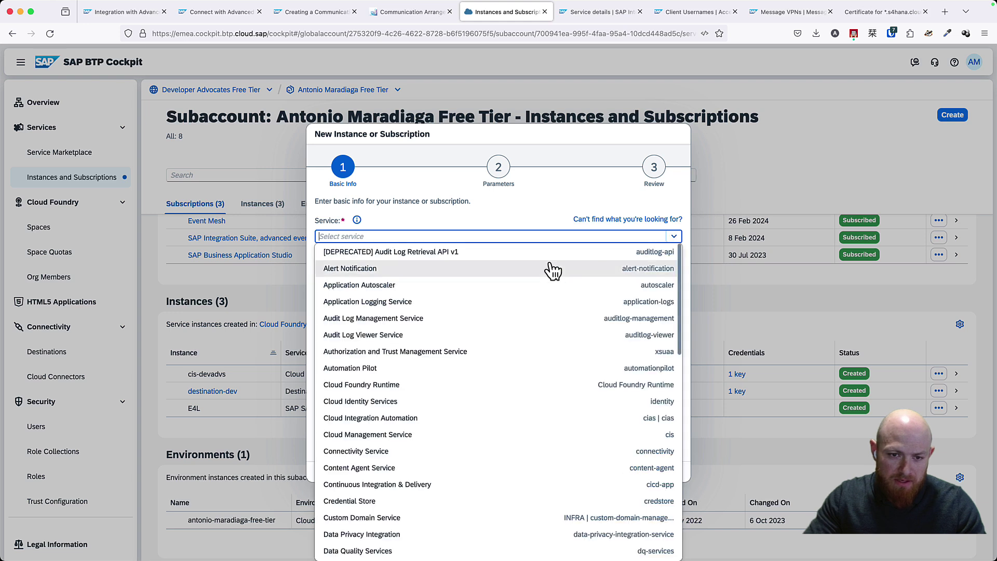
text(Adva)
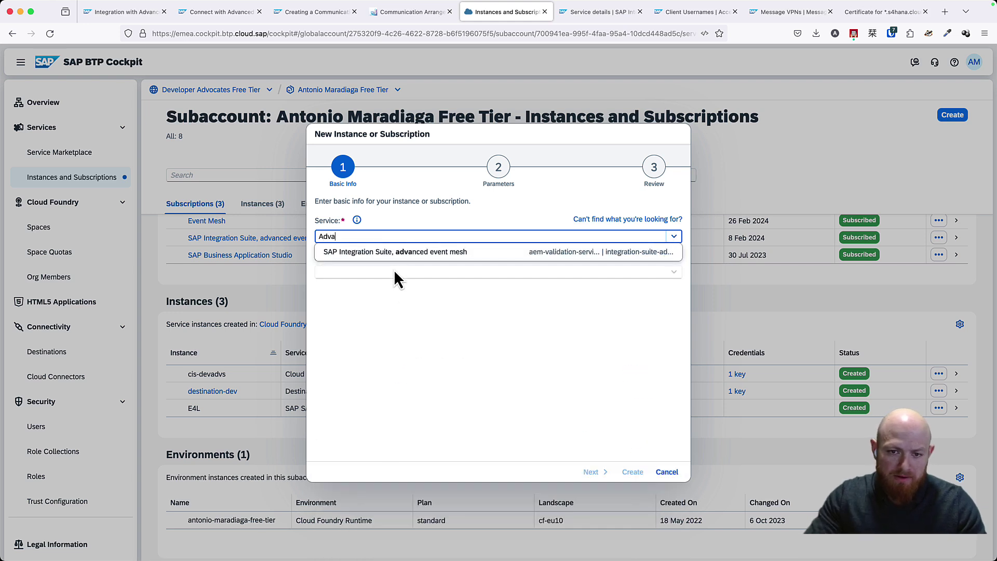
click(396, 252)
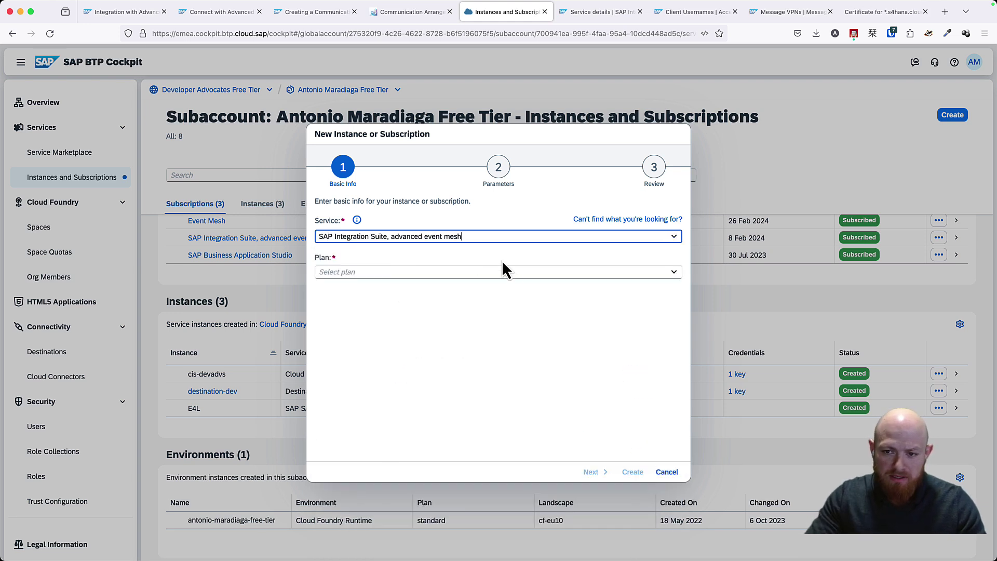
click(674, 272)
click(405, 311)
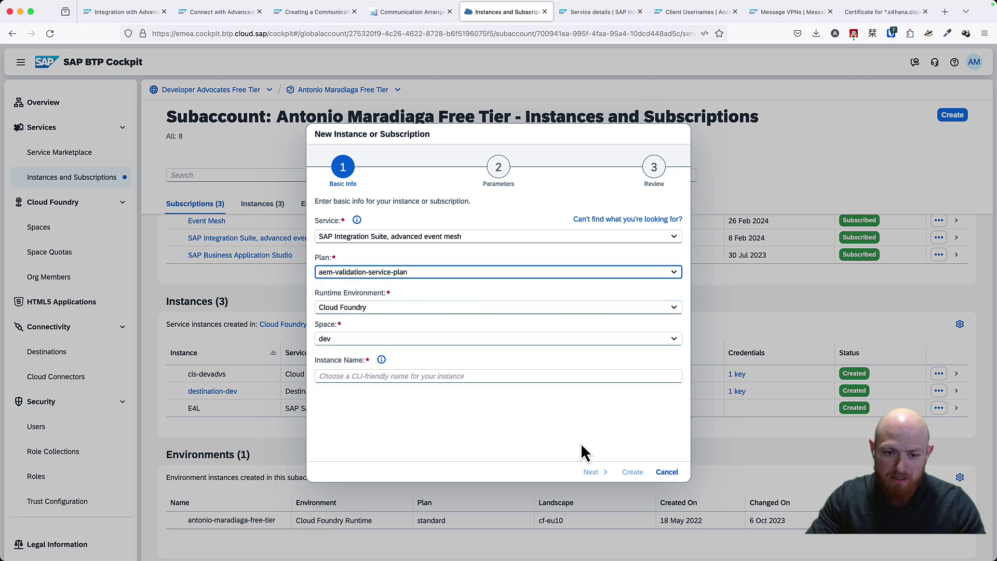
click(382, 375)
text(a)
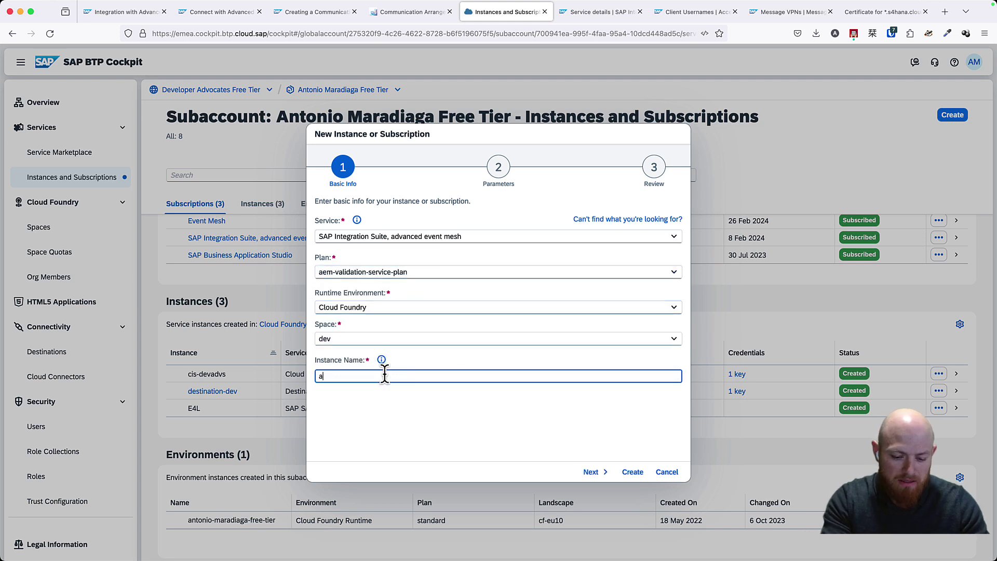
text(em-validation)
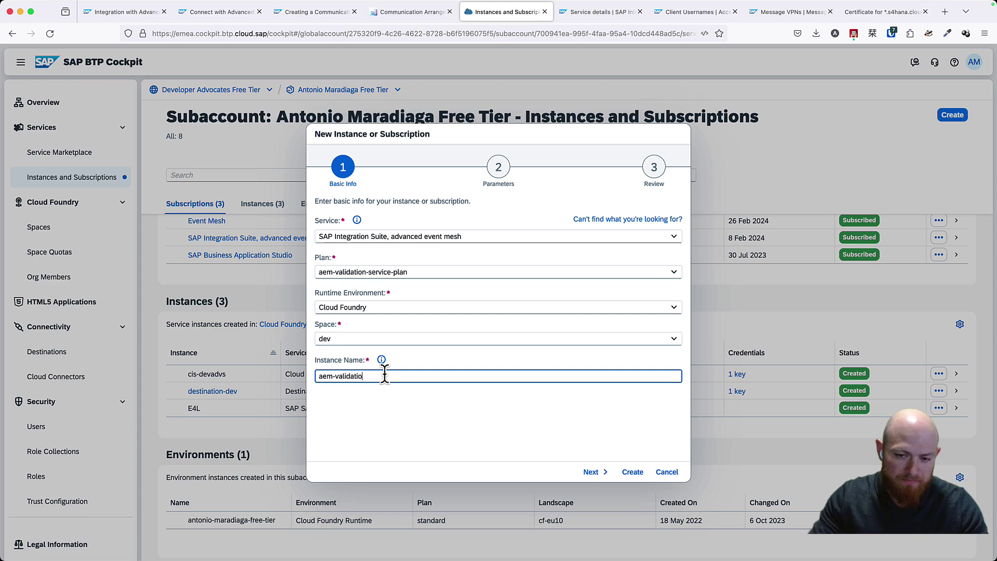
click(608, 473)
click(630, 472)
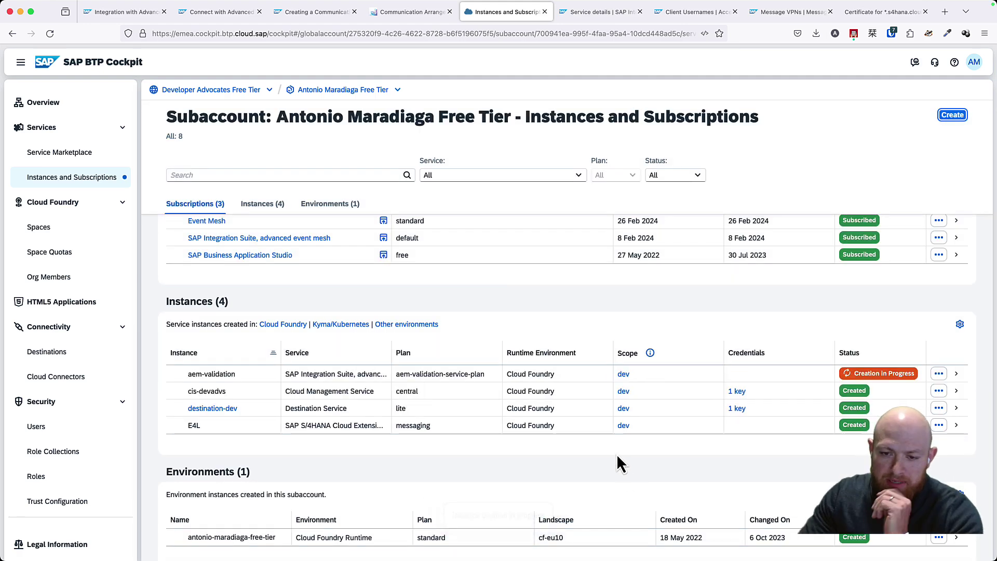
Create service key aem-validation-sk on the aem-validation instance
click(478, 373)
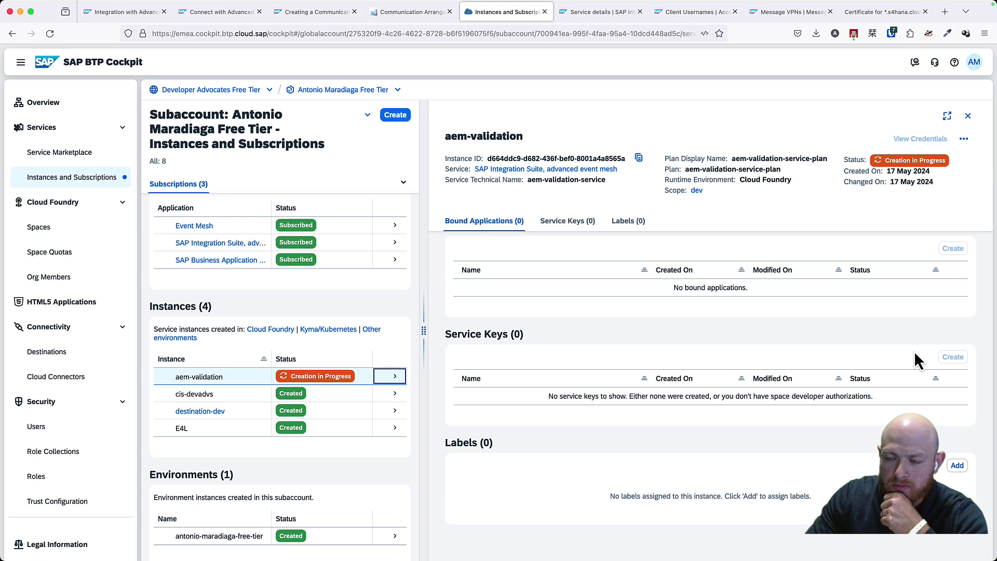
click(953, 356)
click(432, 208)
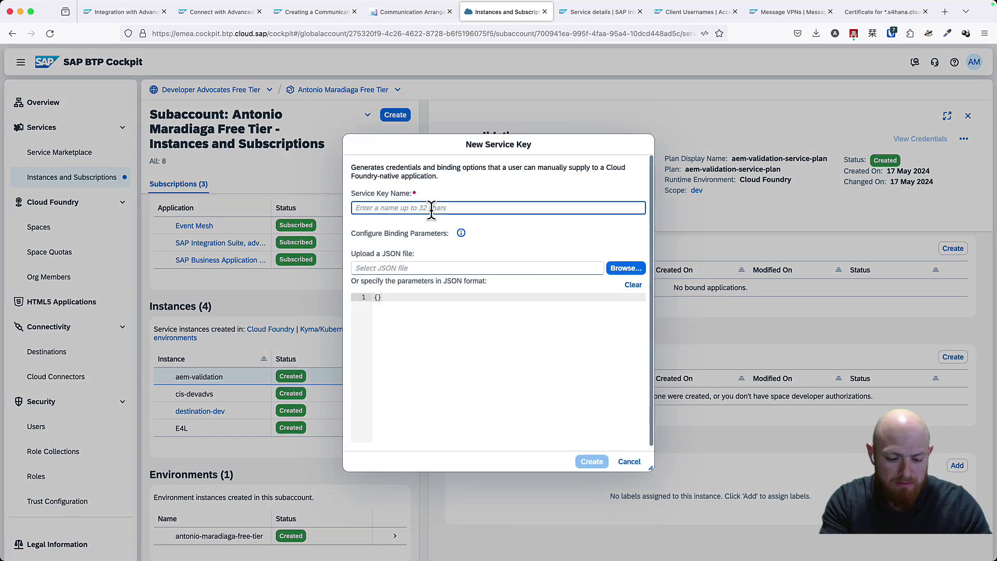
text(aem-validation-sl)
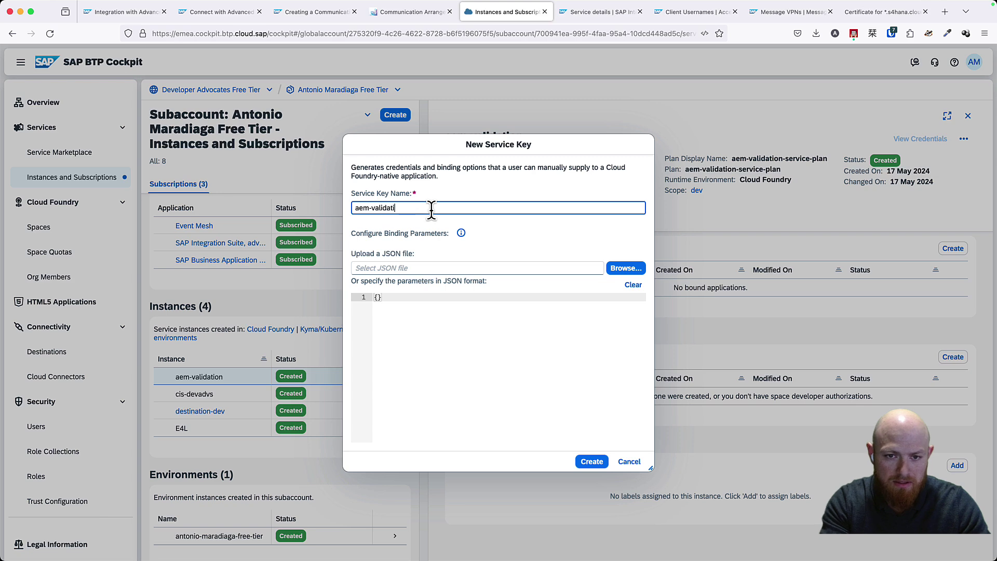
key(BackSpace)
text(k)
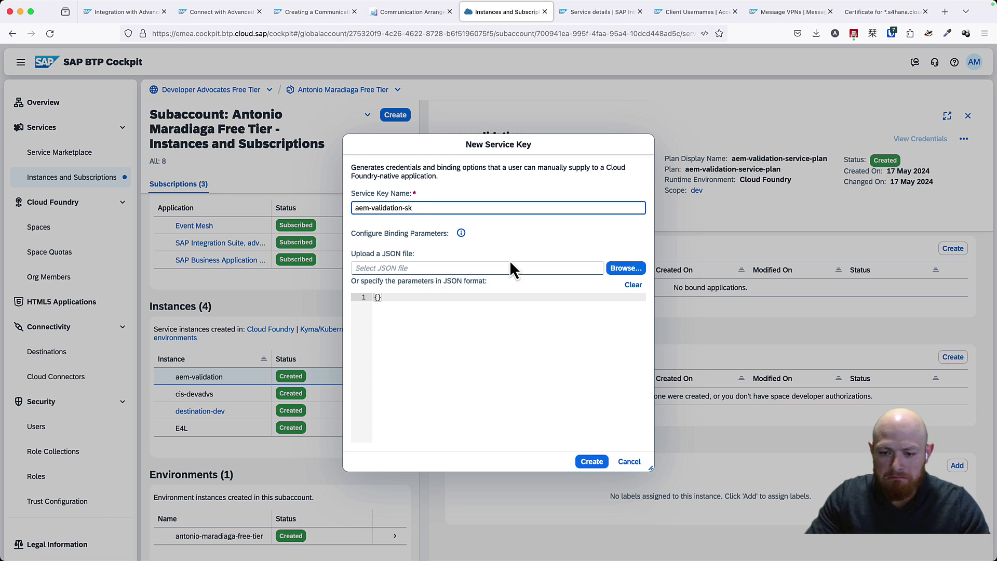
click(592, 462)
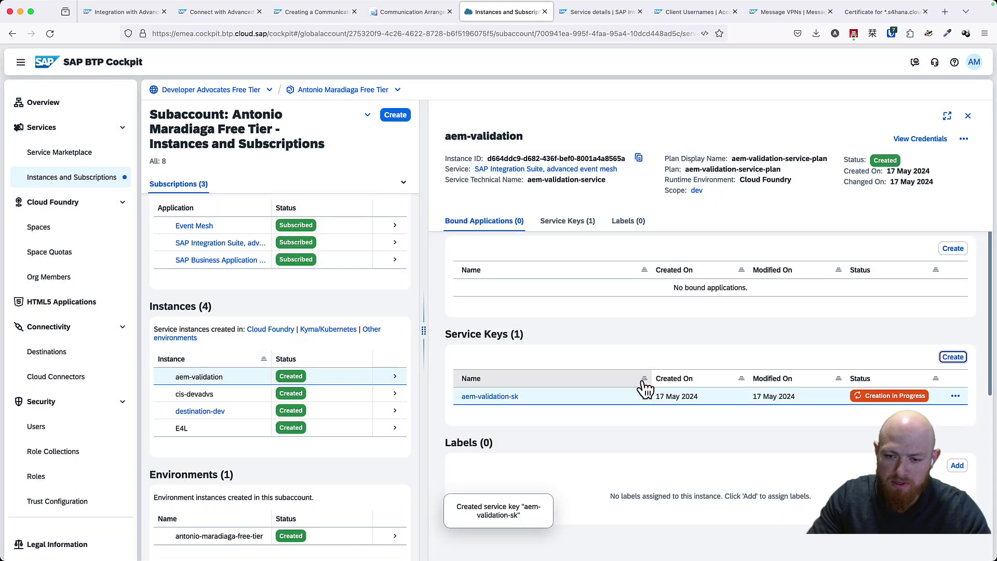
Copy the full credentials JSON of the new service key
click(490, 396)
key(super+a)
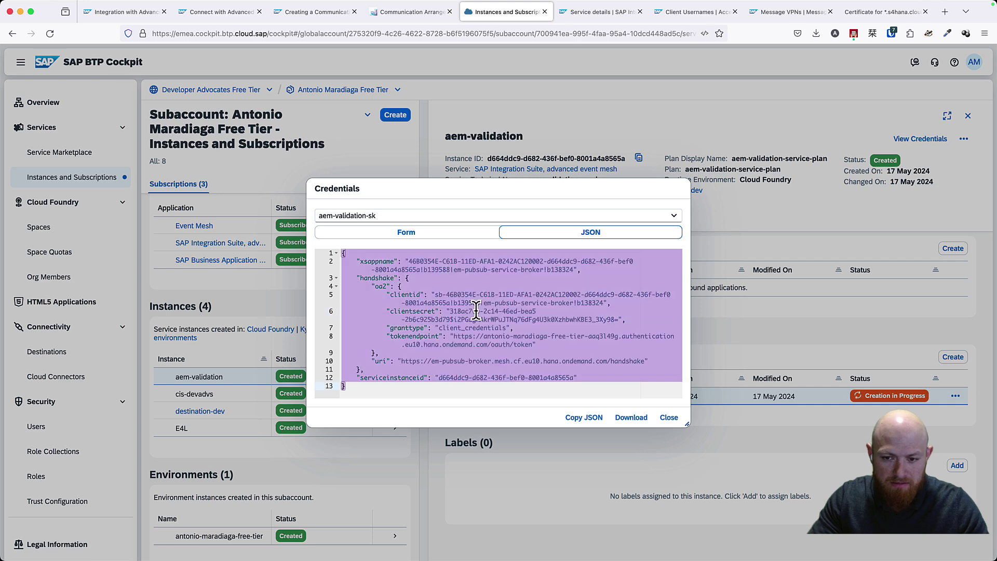
click(667, 419)
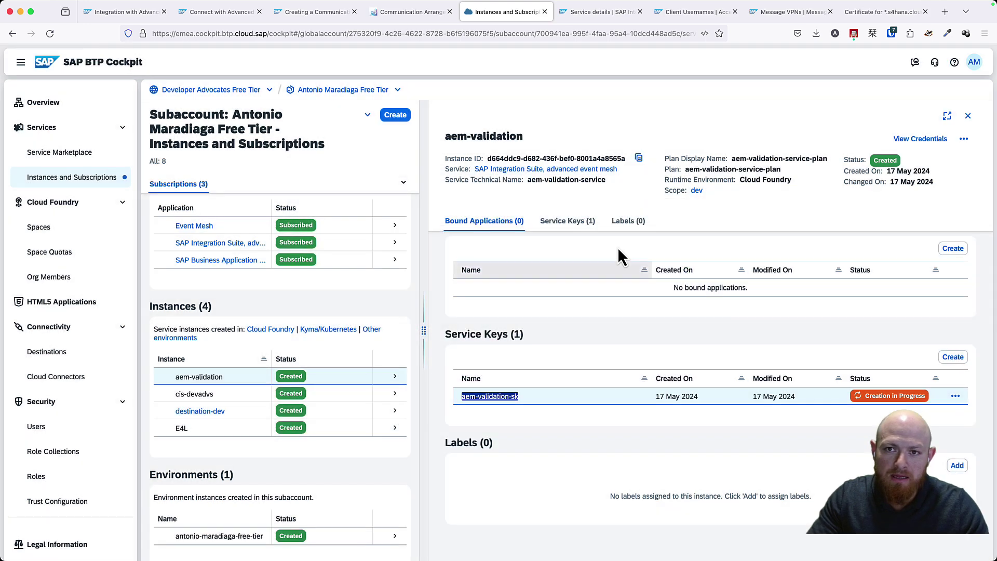
Paste the copied service key JSON and create arrangement AEM_USEAST_VALIDATION_0493
click(415, 13)
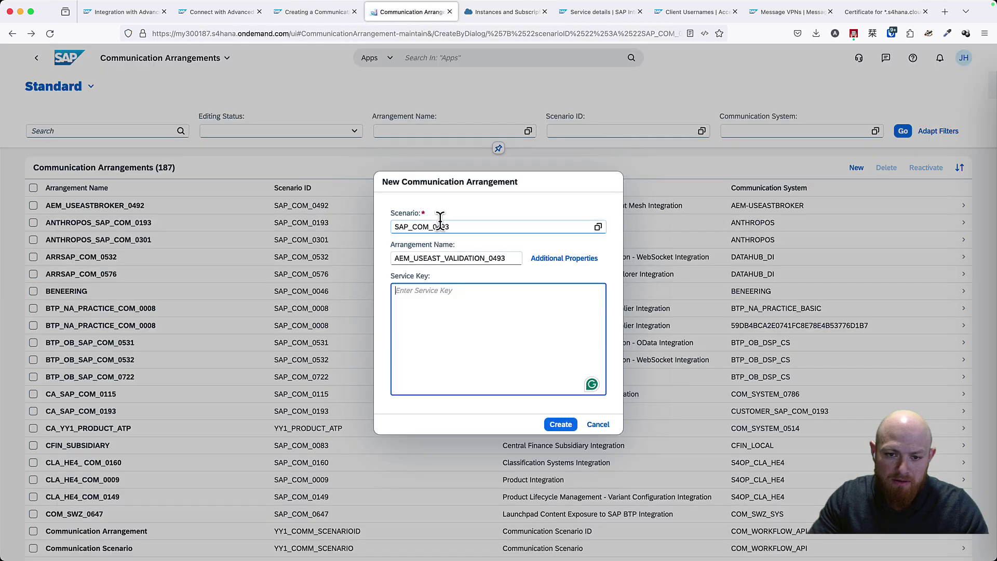
key(super+v)
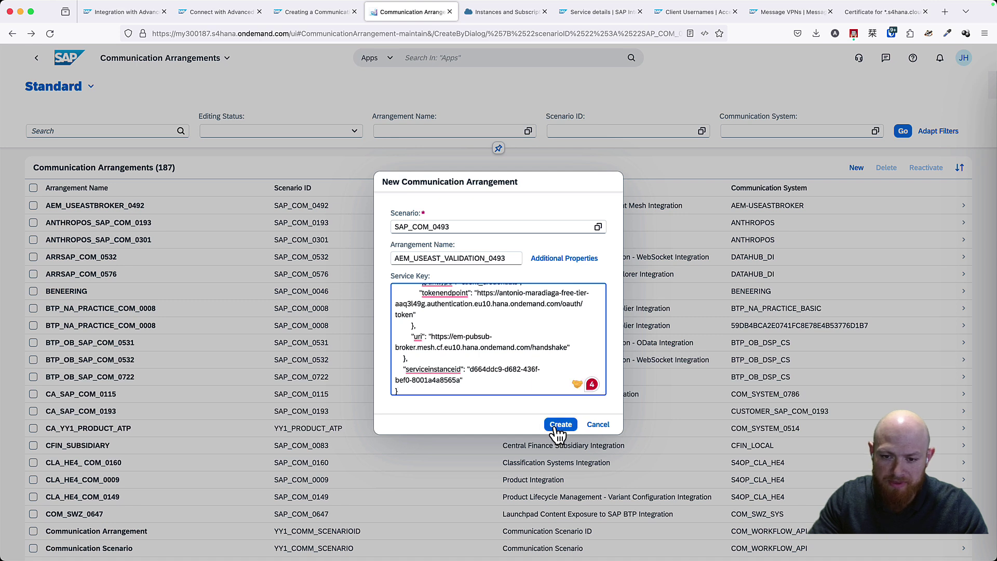
click(556, 429)
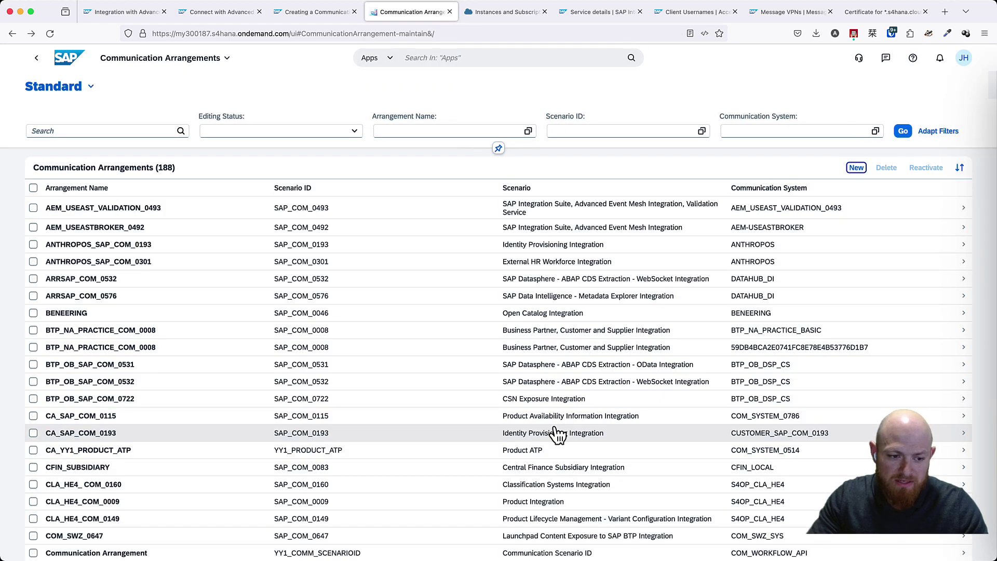
Run Check Connection on AEM_USEASTBROKER_0492's outbound services, confirming the channel is active
scroll(357, 419, down, 4)
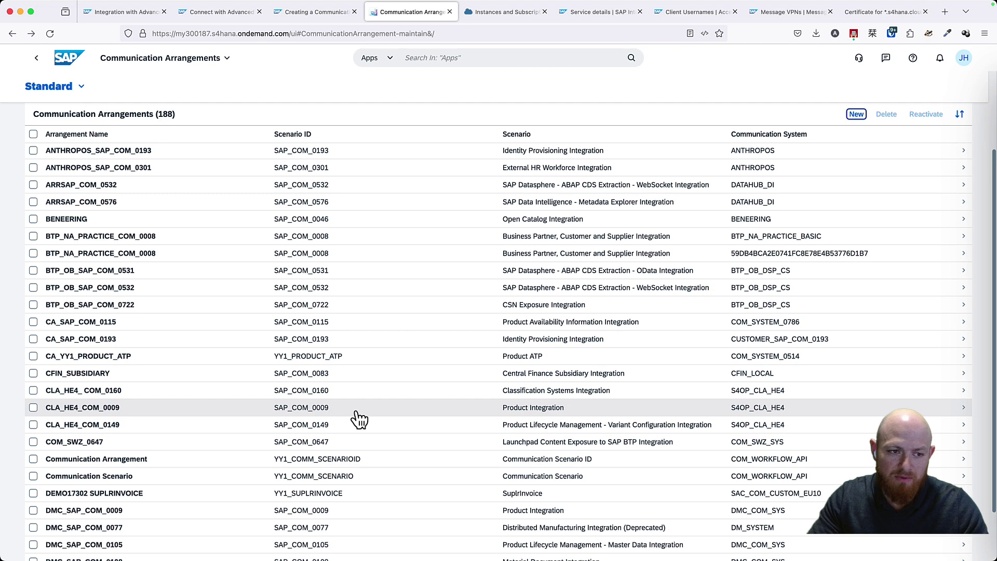
scroll(357, 419, up, 4)
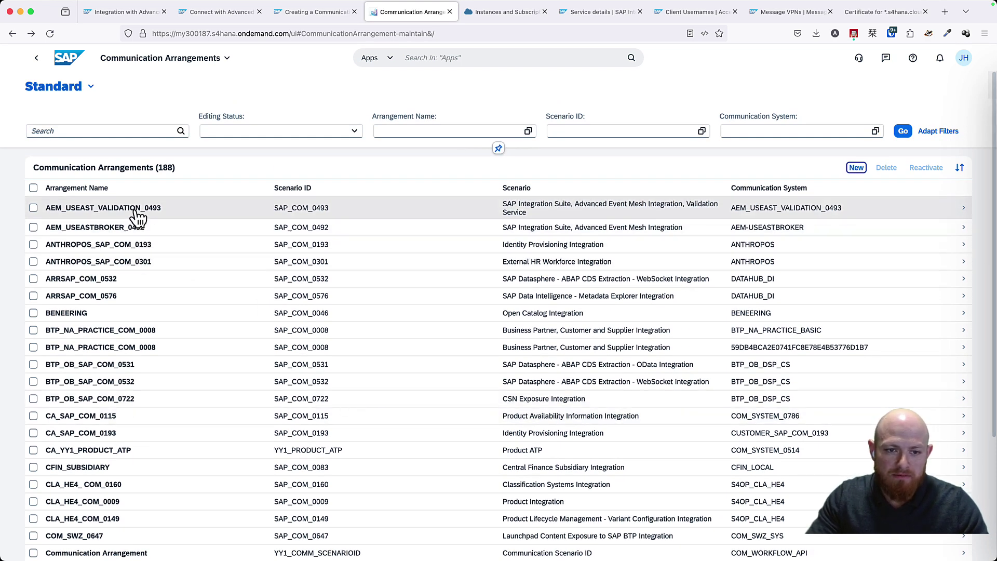
click(115, 227)
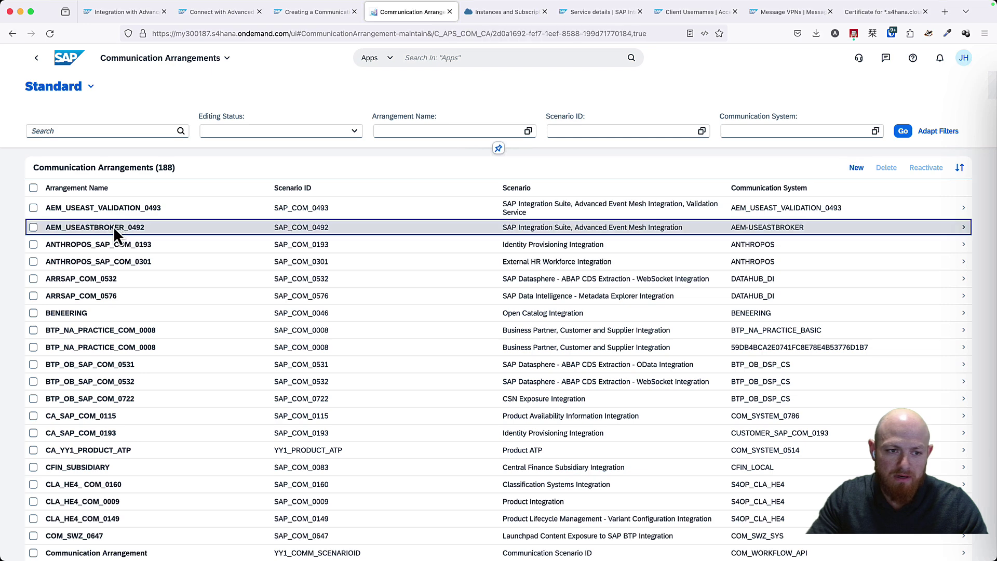
scroll(238, 244, down, 5)
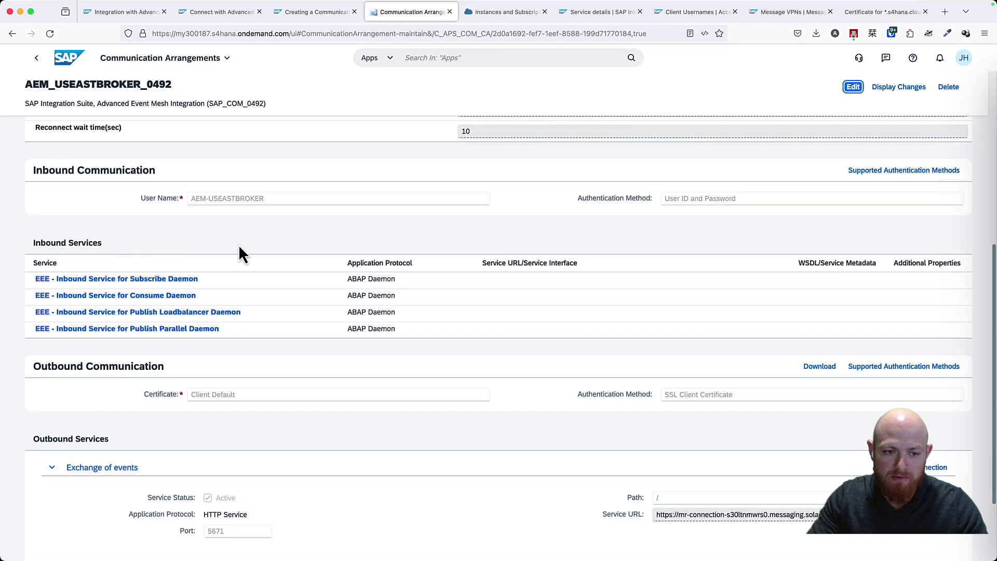
scroll(636, 440, down, 3)
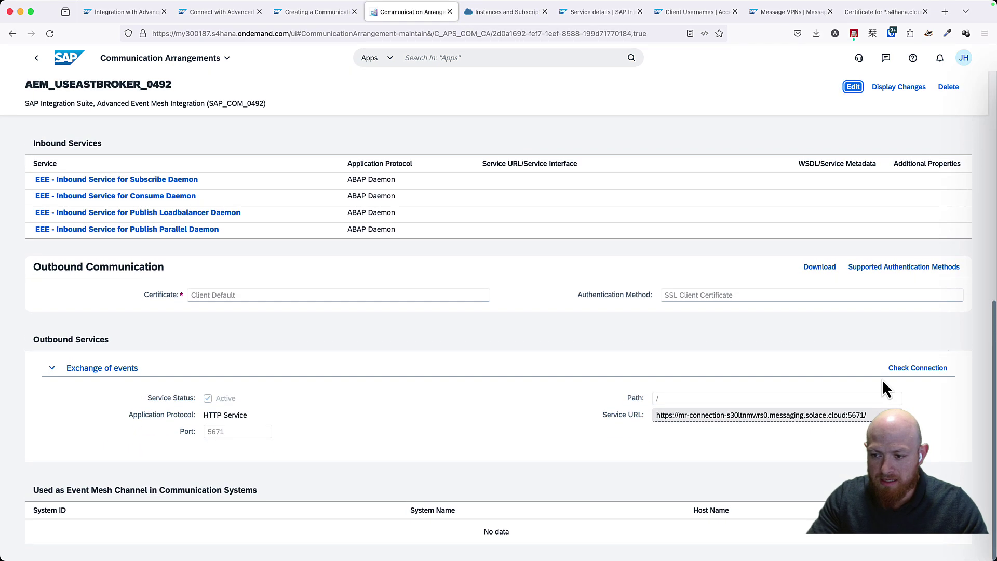
click(905, 367)
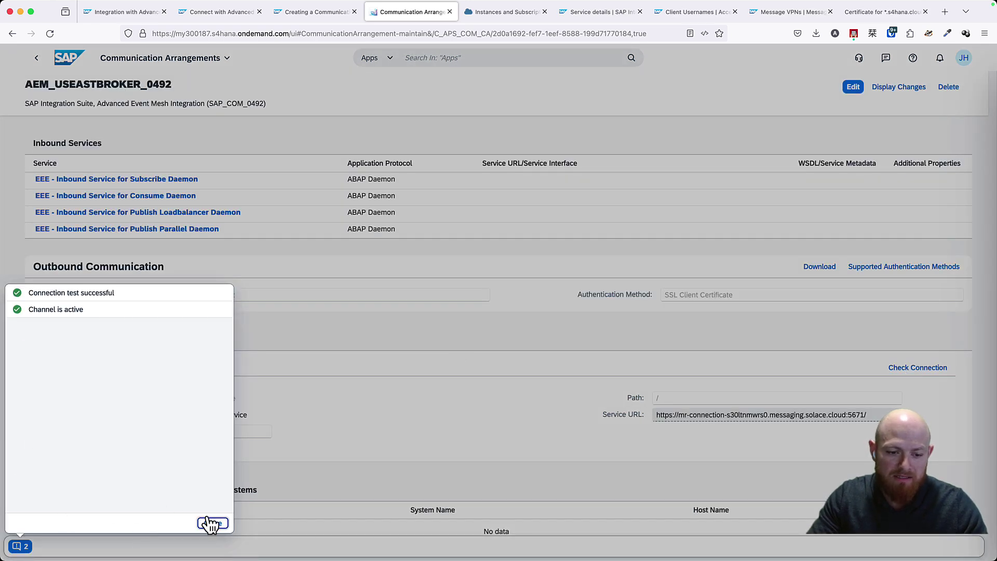
click(213, 543)
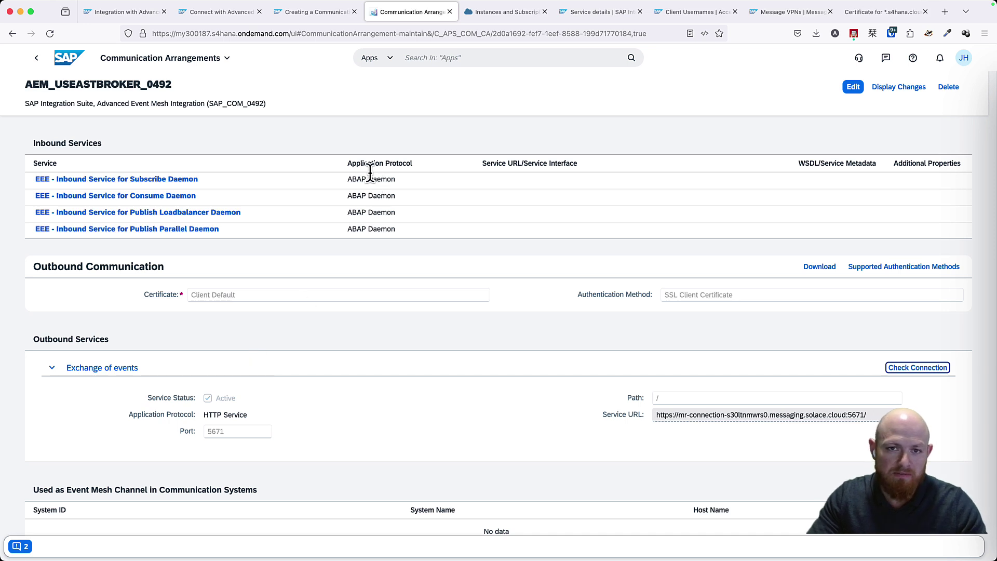
Open Configure Channel Binding via an 'Event Enablement' app search and select the S4HC channel
click(449, 58)
text(Ev)
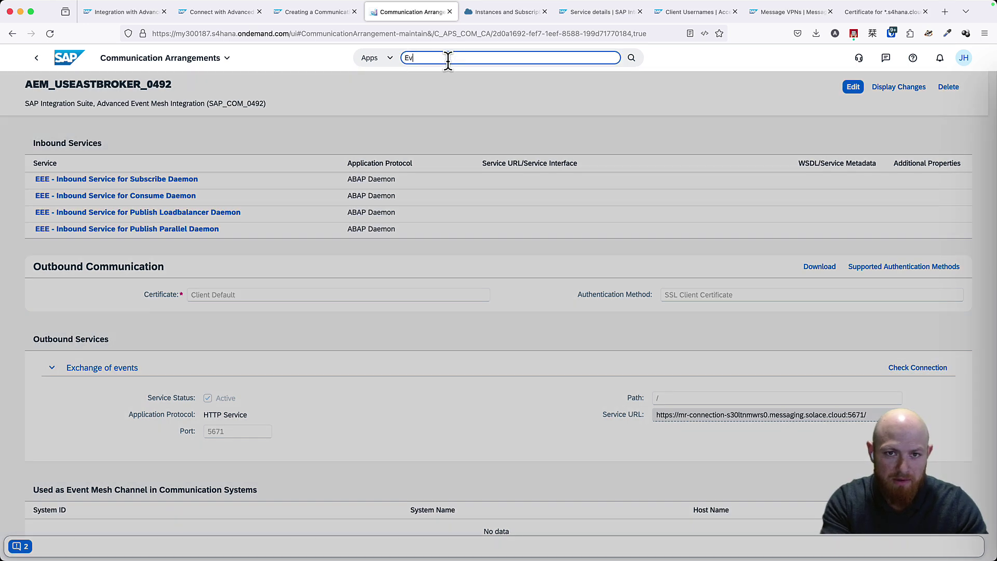
text(ent Enablement)
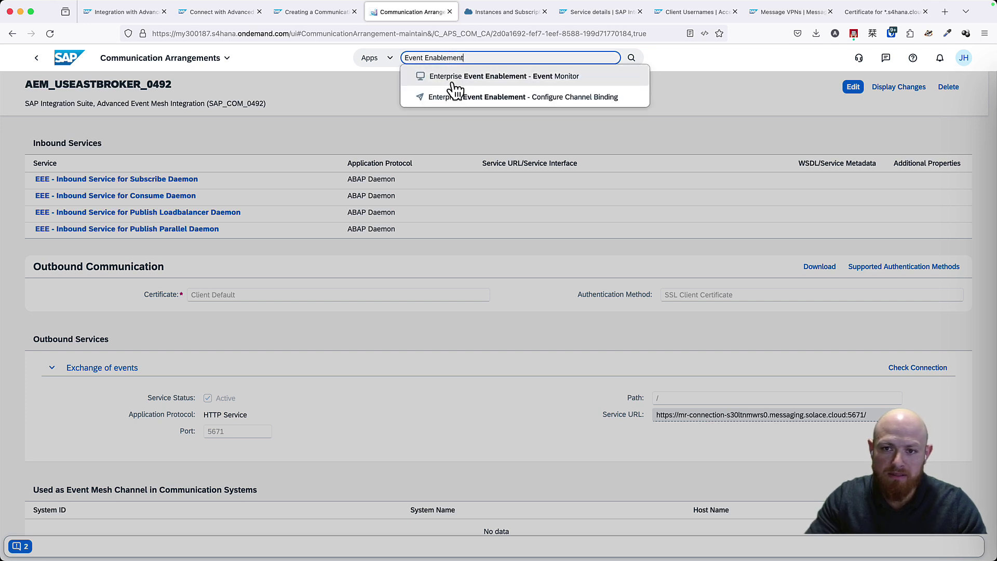
click(450, 101)
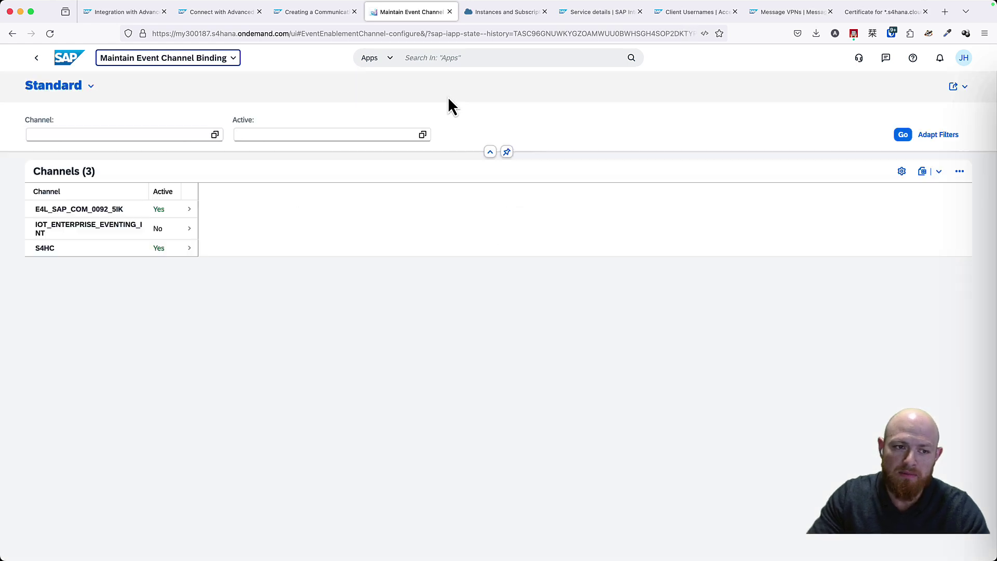
click(112, 252)
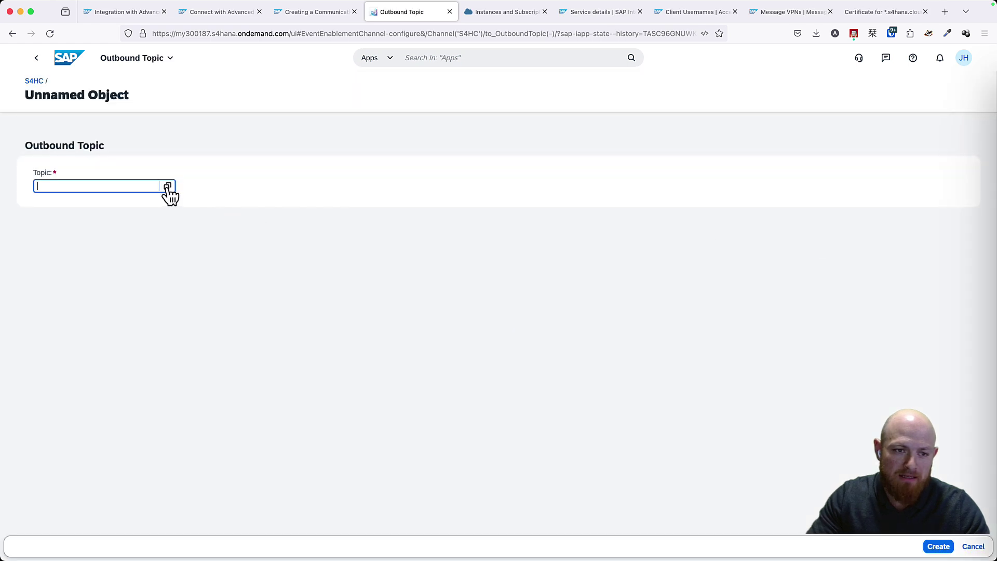
Bind topic sap/s4/beh/businesspartner/v1/BusinessPartner/* to S4HC using a 'contains BusinessPartner' filter
click(167, 186)
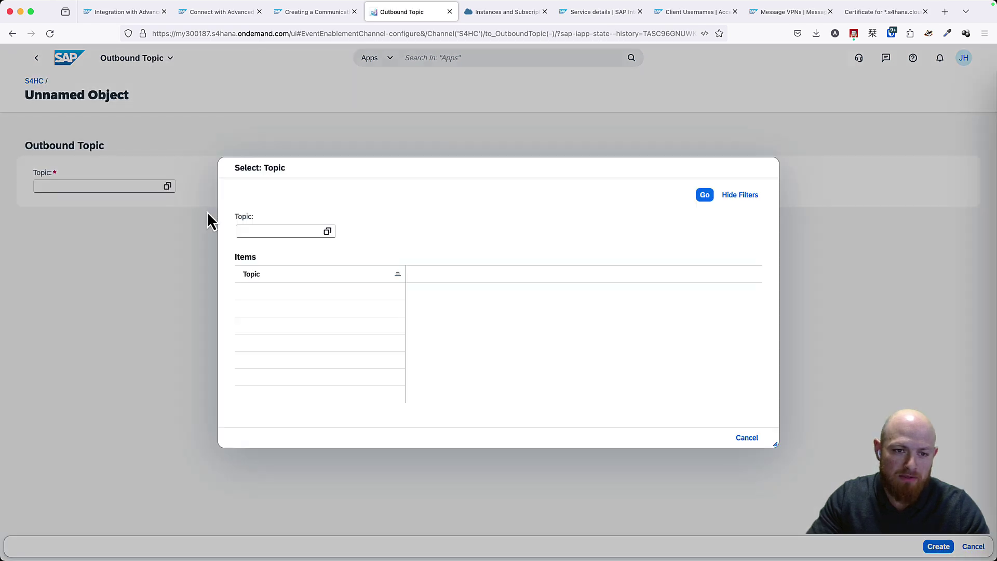
click(328, 231)
click(389, 139)
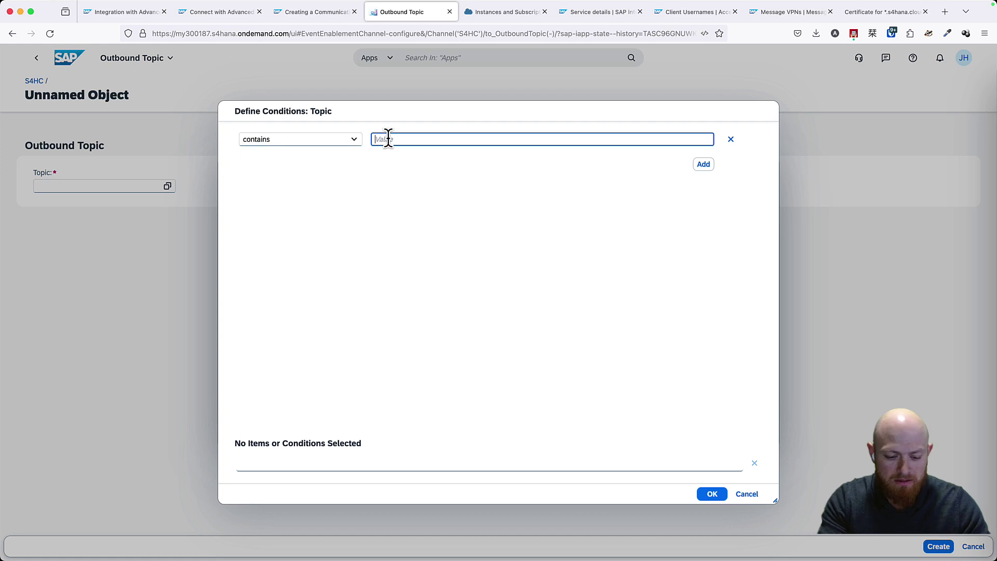
text(BusinessParner)
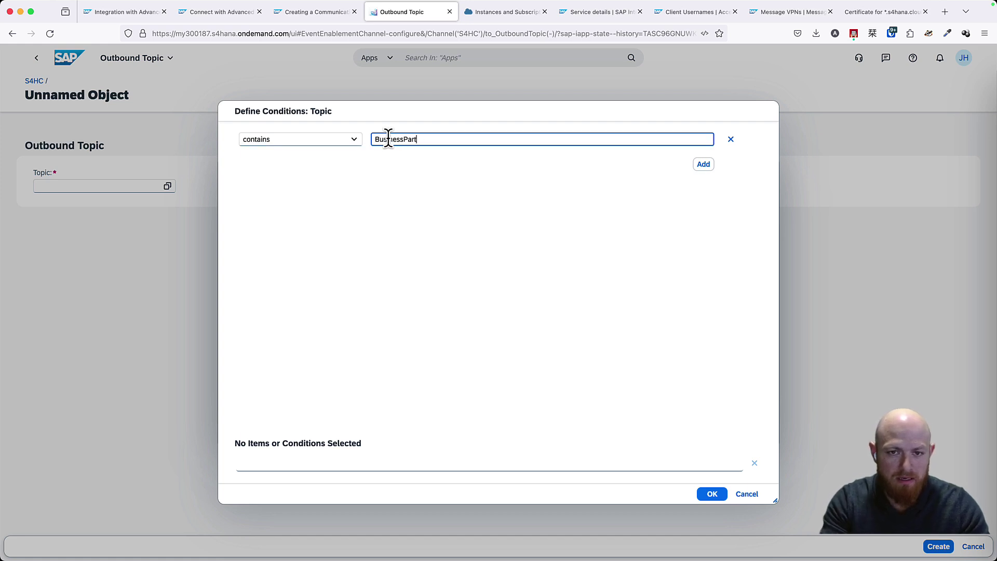
key(Return)
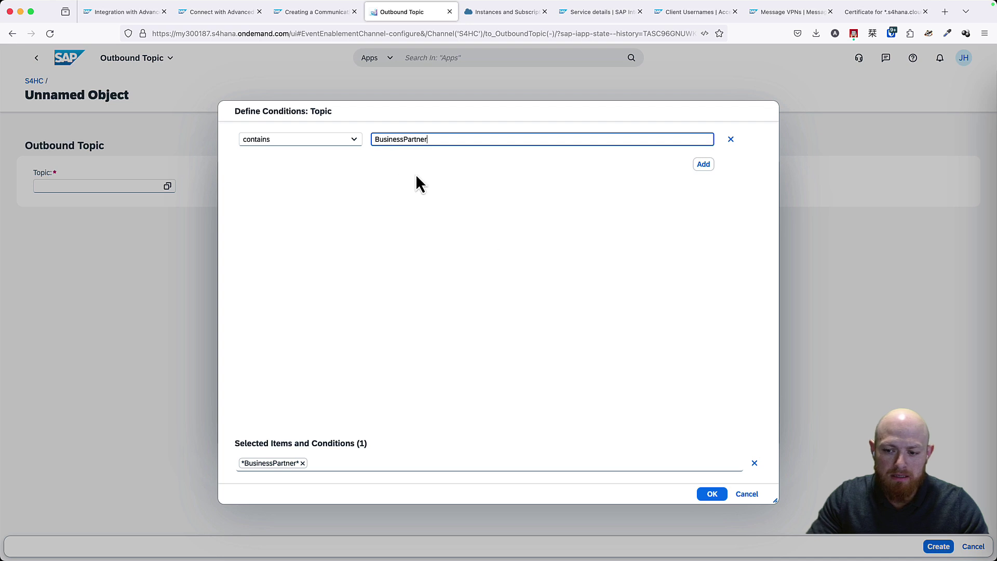
click(716, 495)
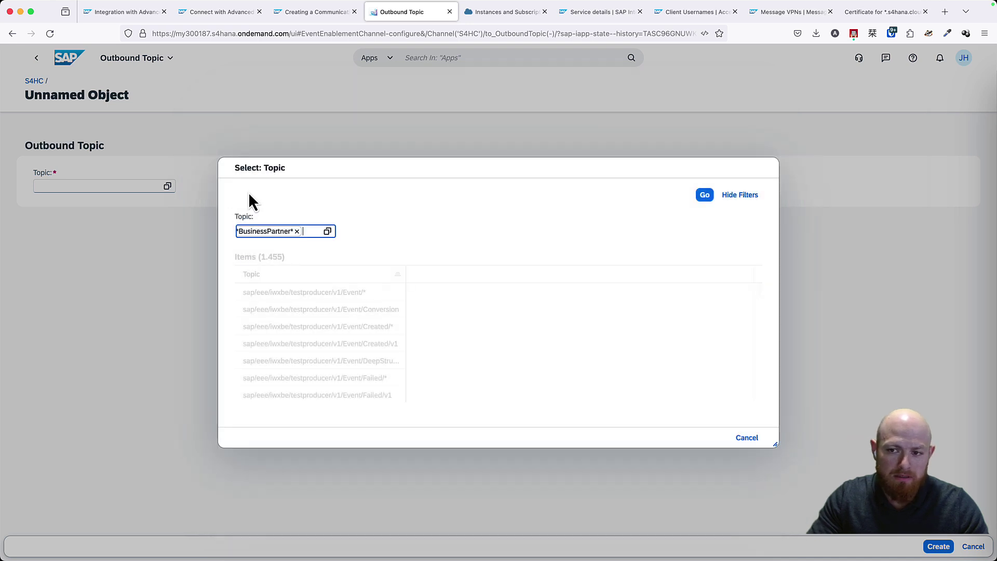
click(705, 194)
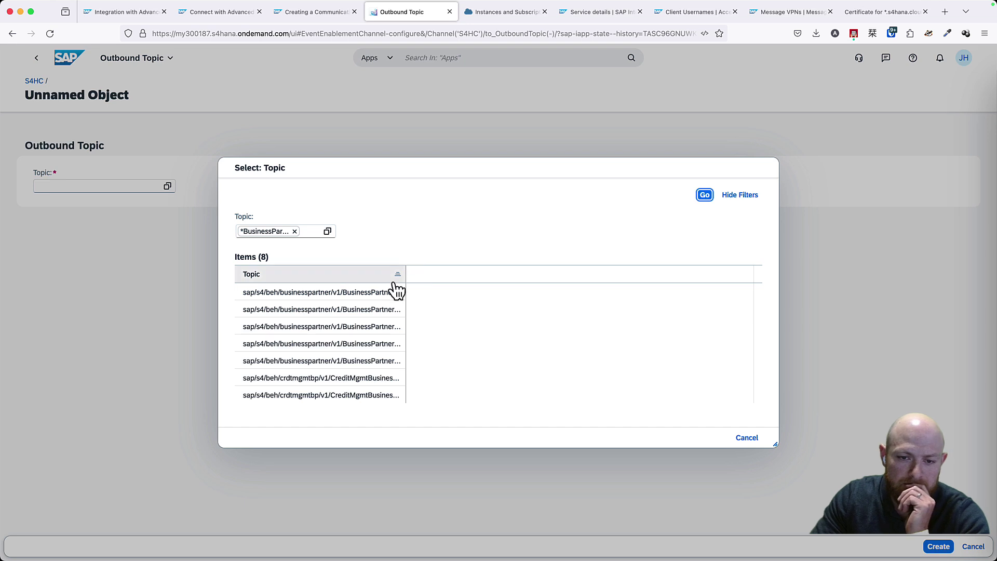
click(387, 298)
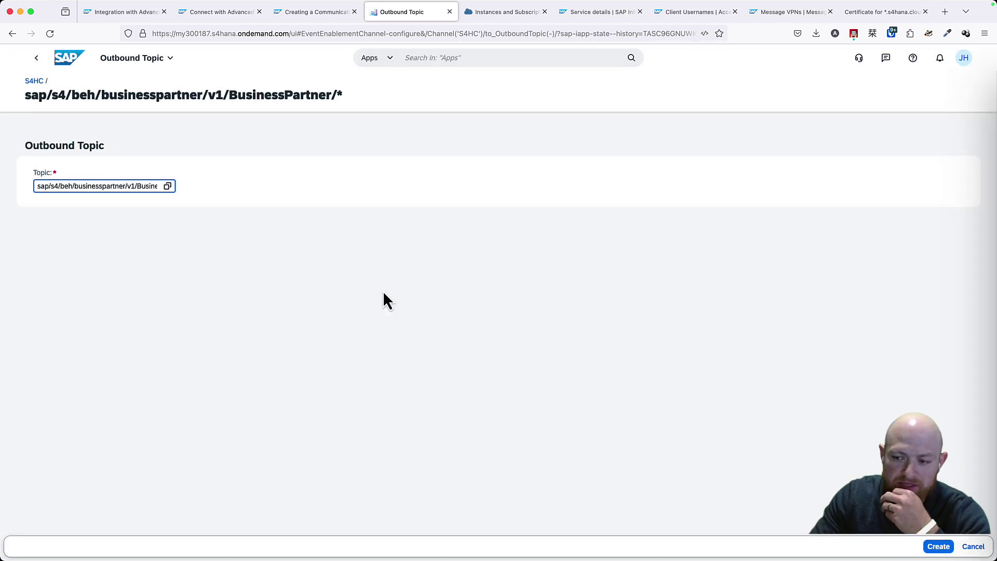
click(937, 547)
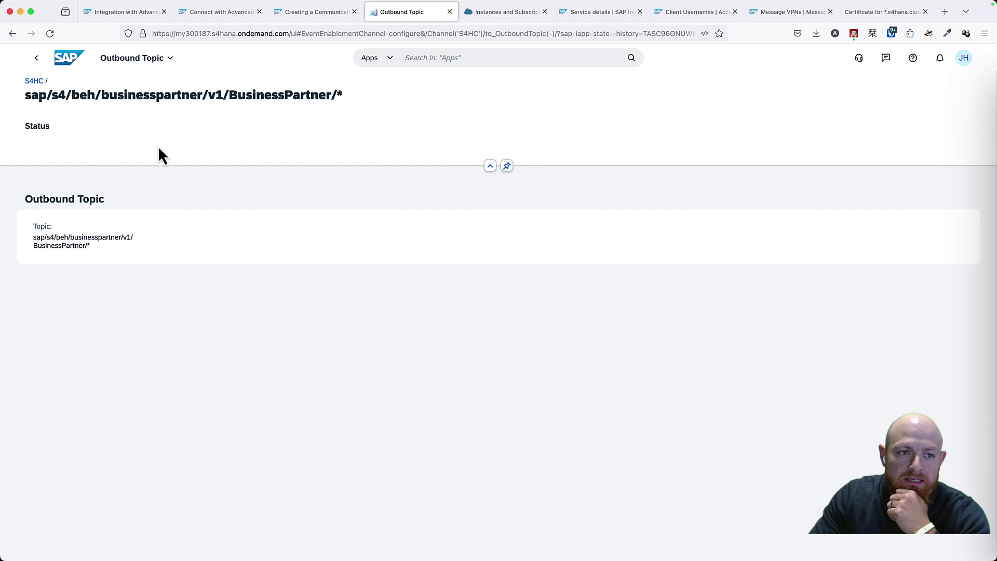
click(34, 58)
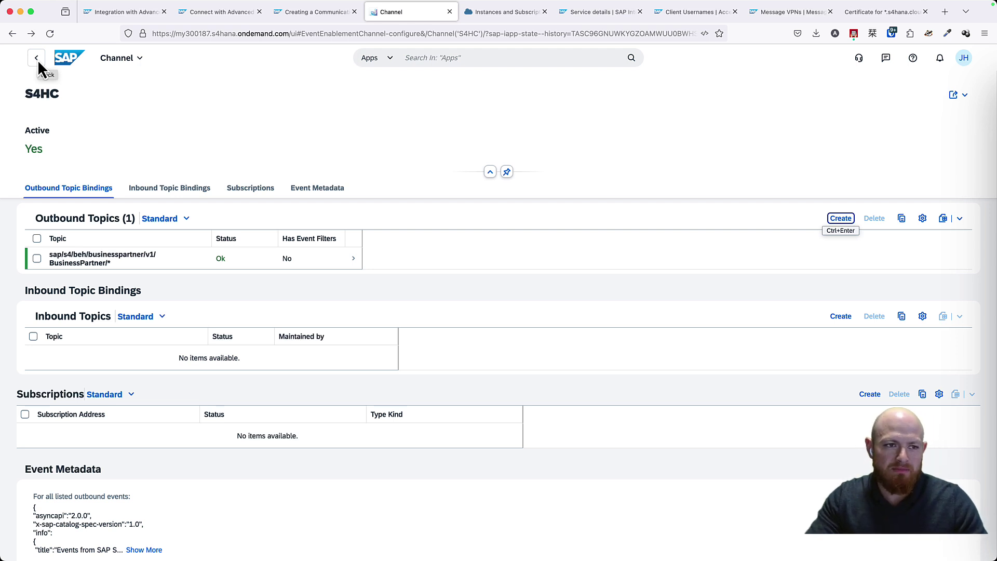
Open Enterprise Event Enablement - Event Monitor and view the S4HC channel's statistics
click(37, 61)
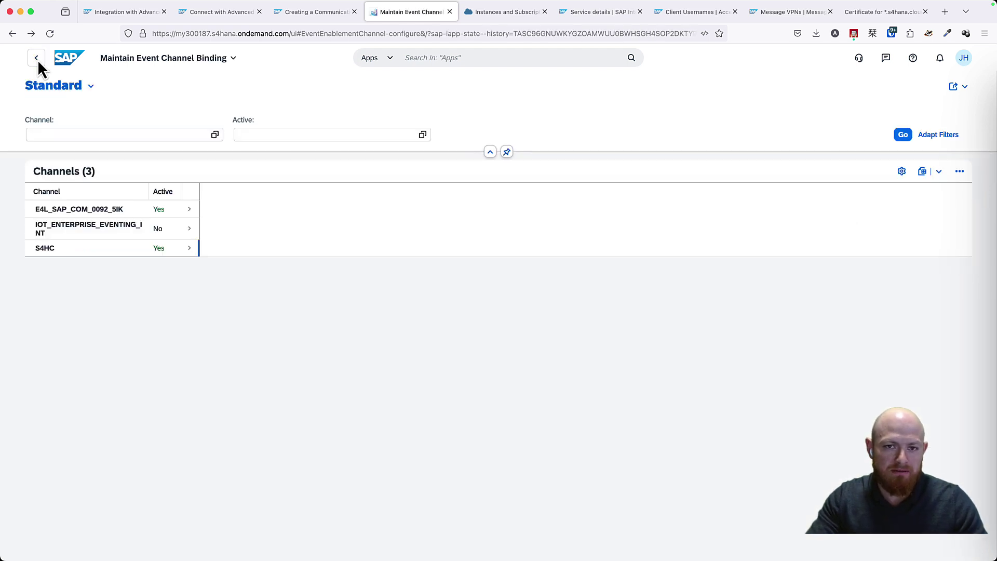
click(472, 58)
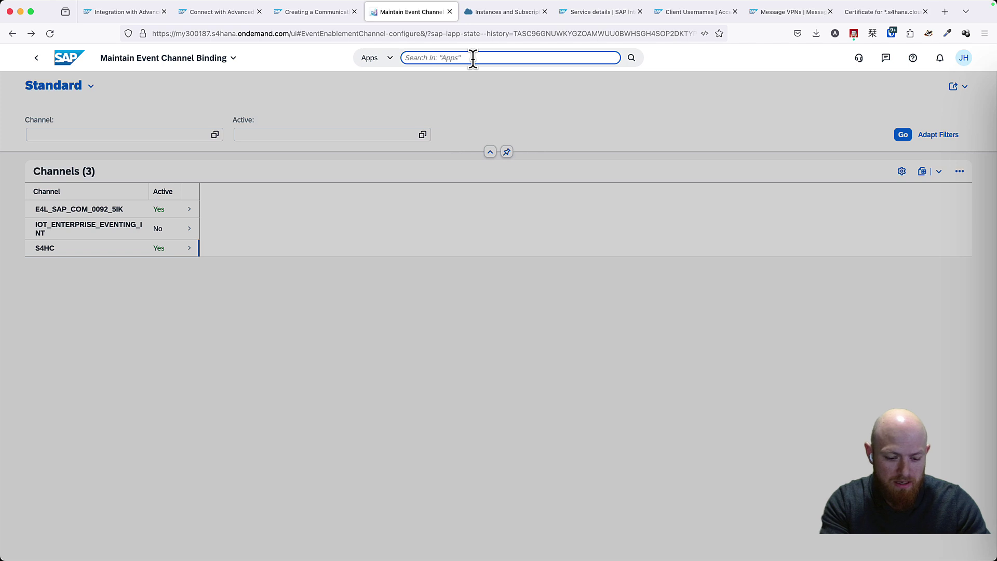
text(Event E)
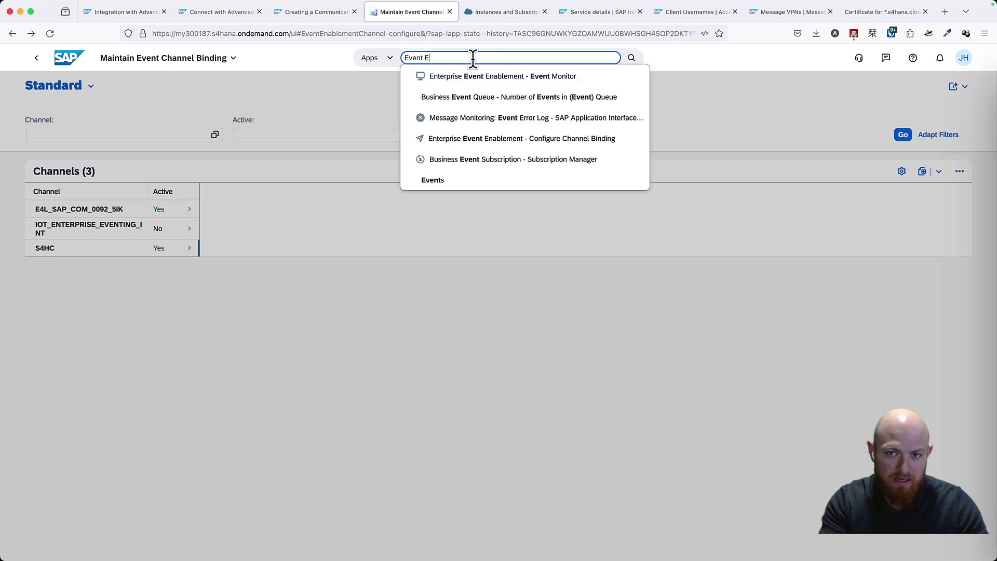
click(494, 78)
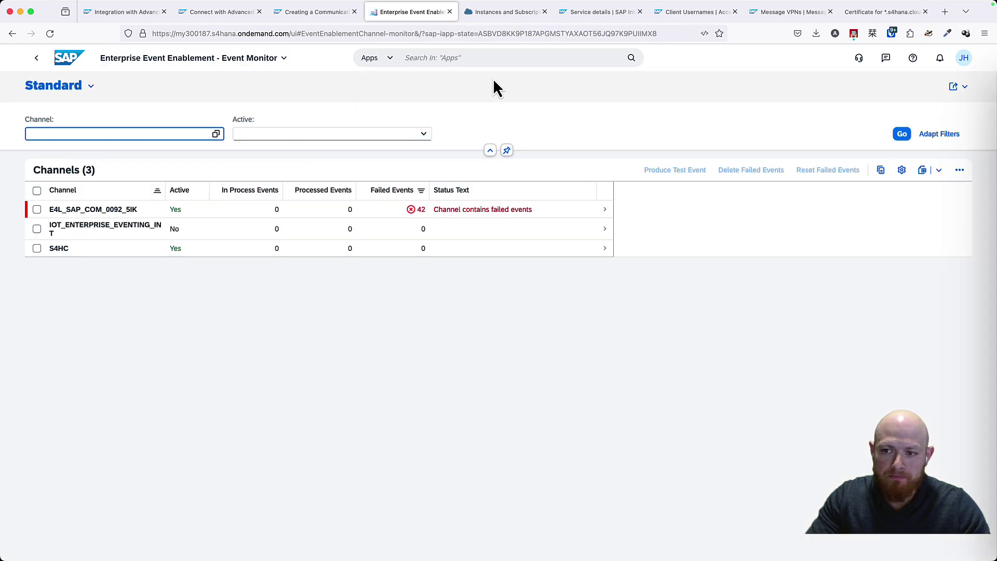
click(128, 249)
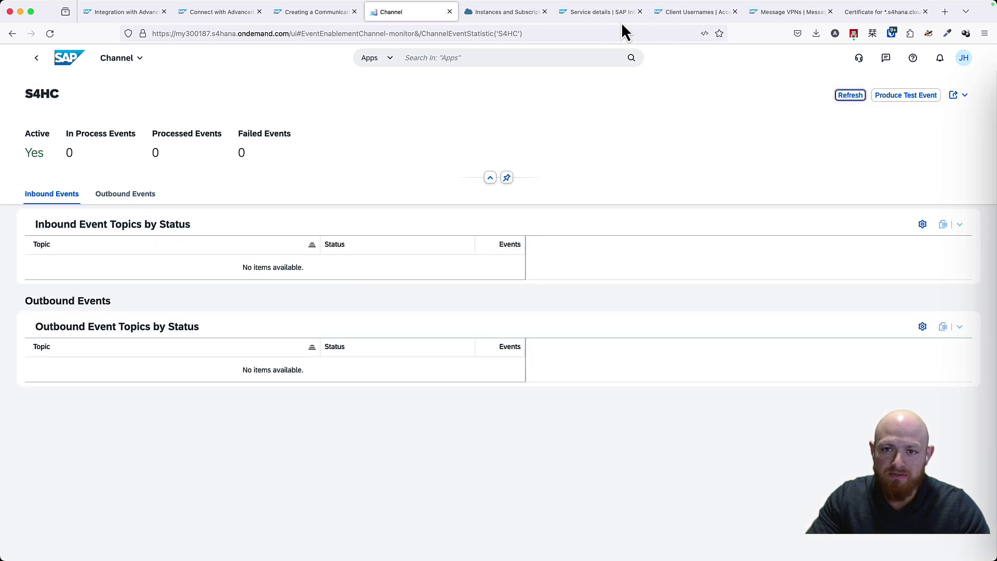
Connect the Try Me subscriber on the event mesh broker
click(575, 15)
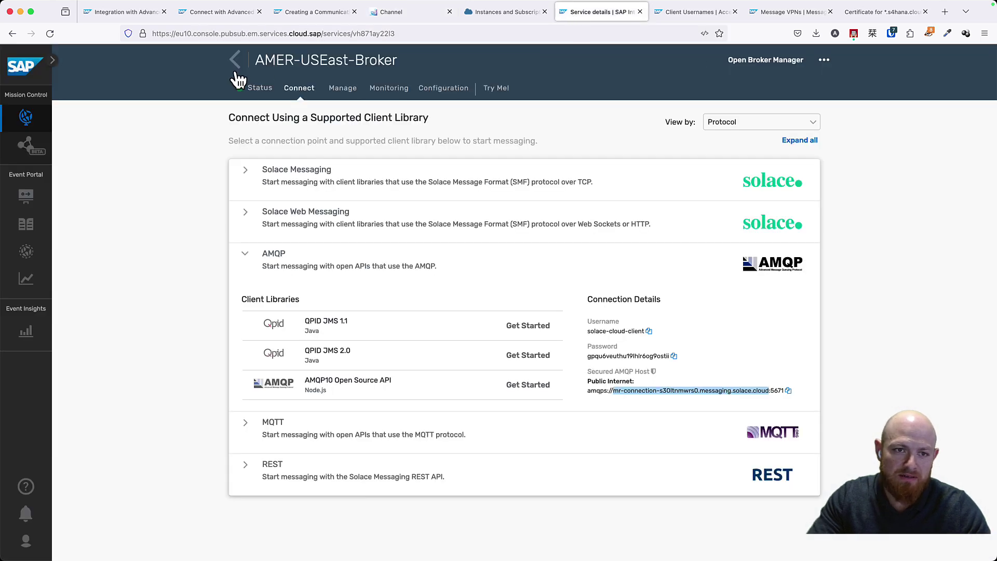
click(496, 90)
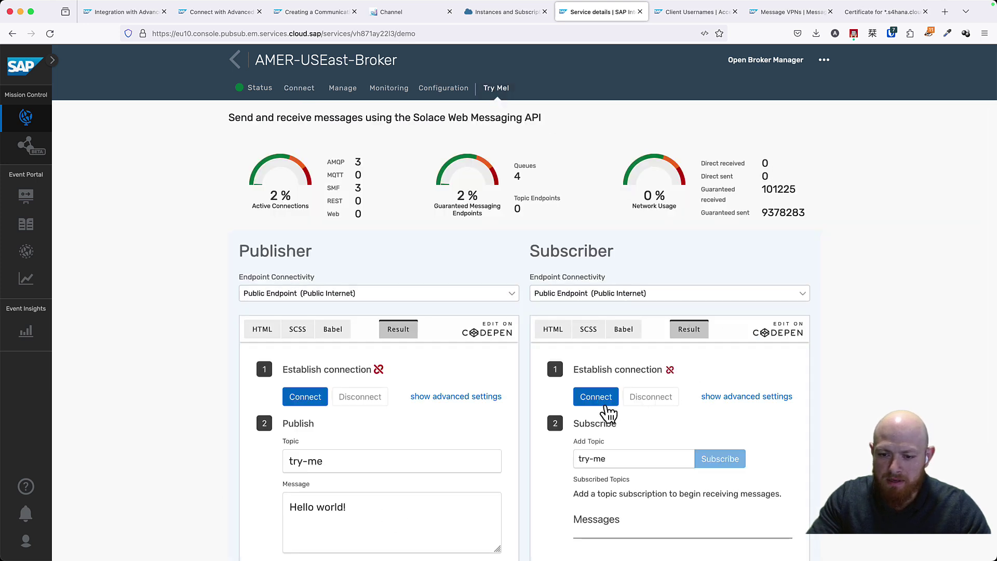
click(602, 397)
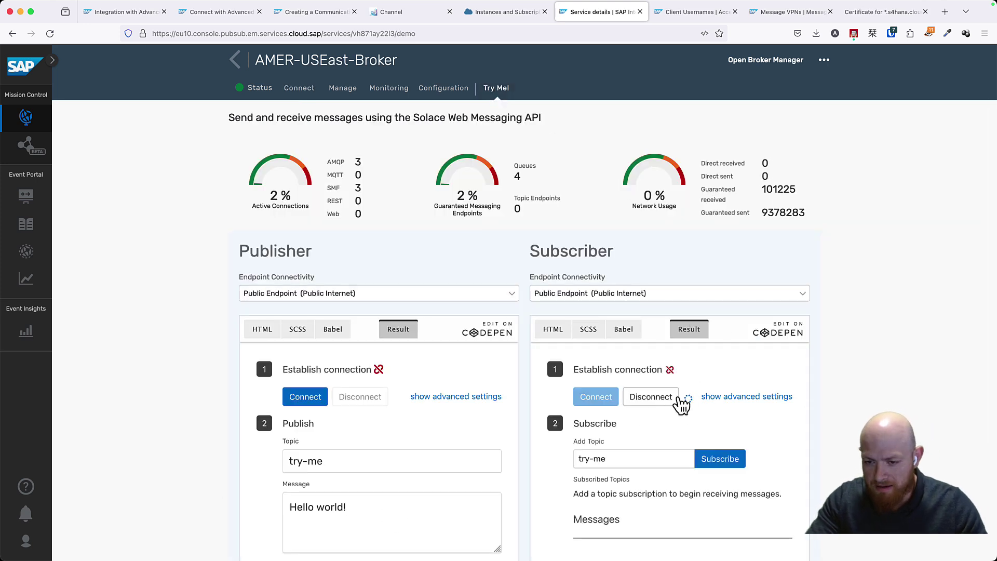
scroll(680, 423, down, 1)
scroll(680, 423, down, 3)
drag(603, 329, 550, 325)
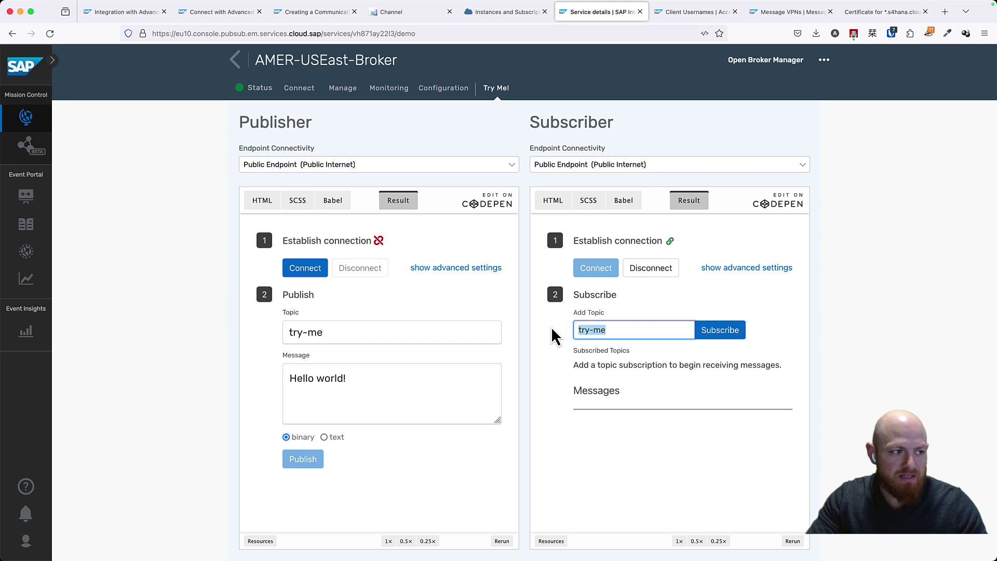
Replace the subscriber's topic with default/sap.s4hc/events/> and subscribe
key(super+Tab)
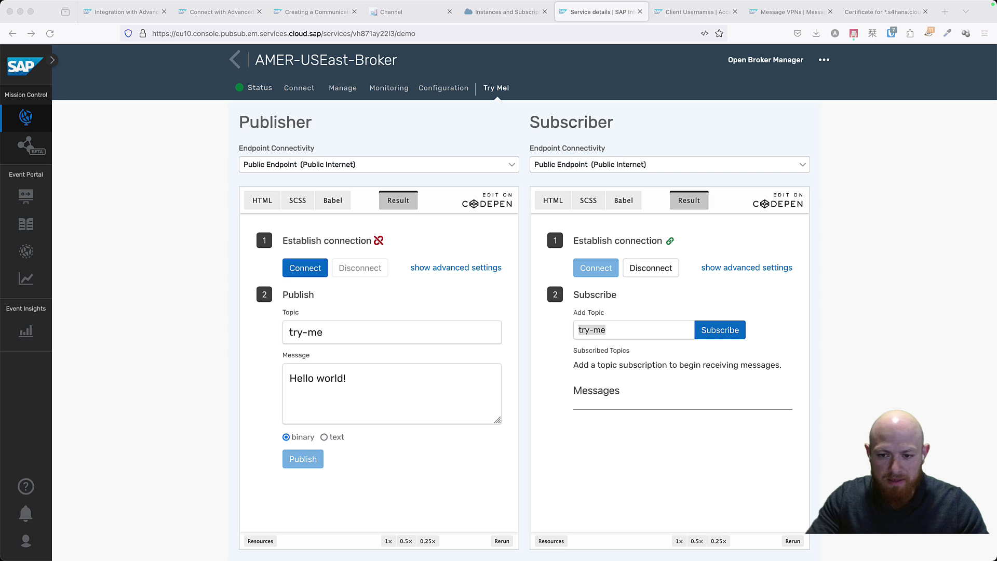
click(634, 329)
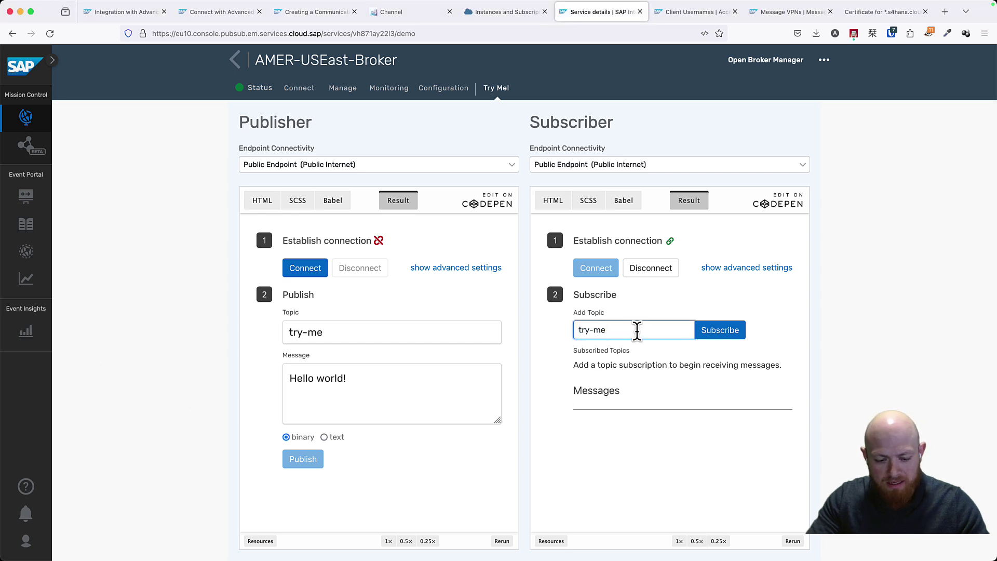
key(super+a)
text(default/sap.s4hc/events)
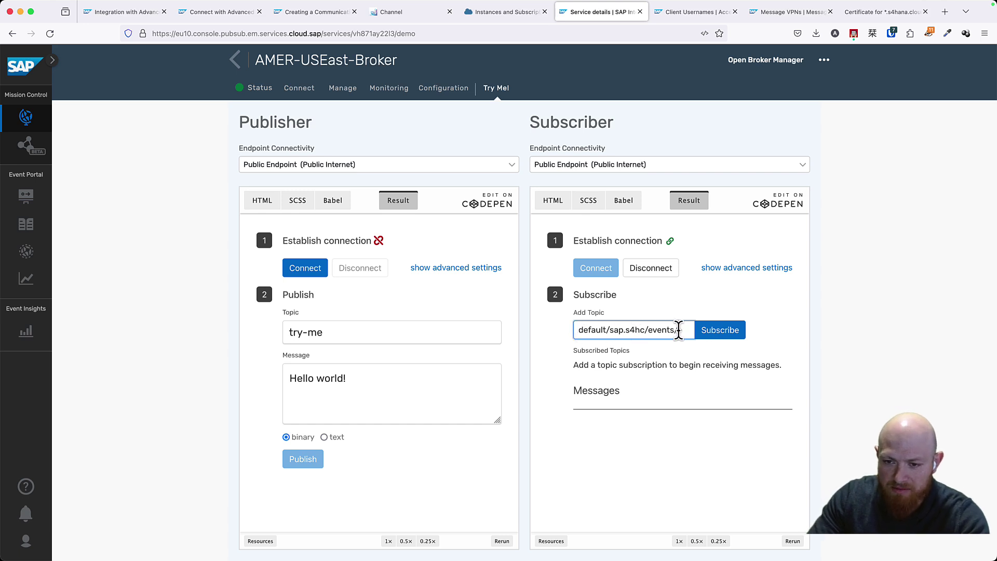
click(715, 335)
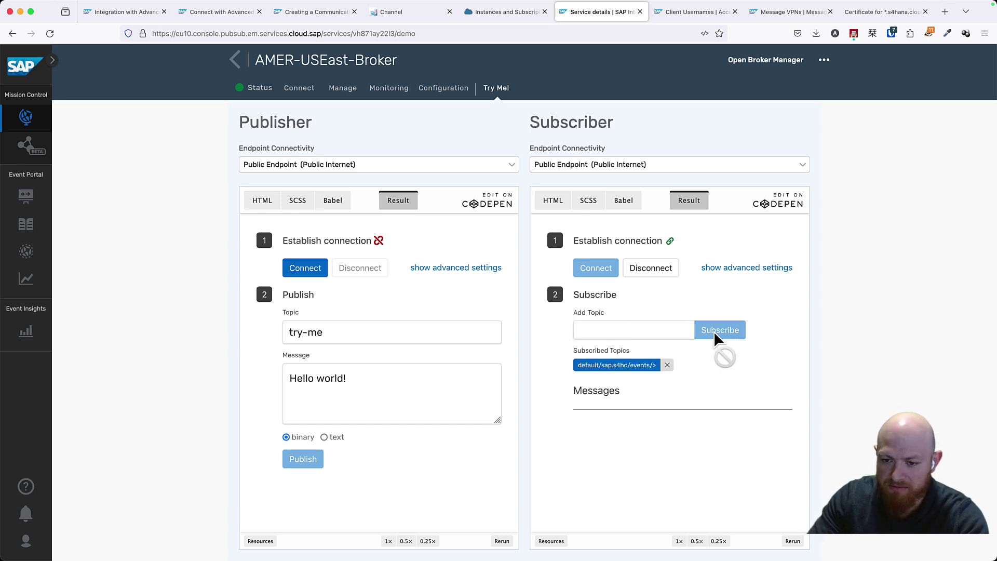
click(403, 16)
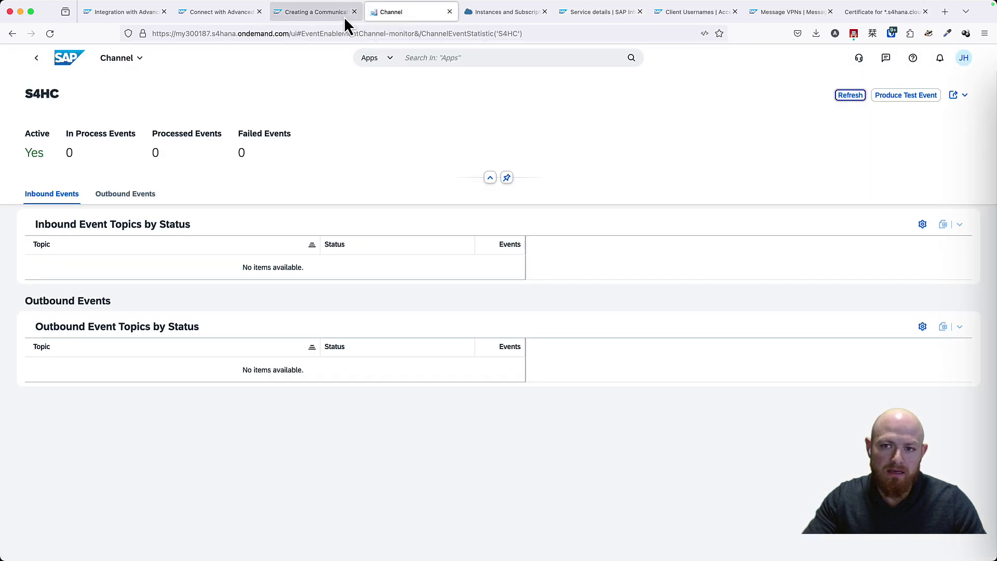
Produce a test event on S4HC and confirm the Try Me subscriber received it
click(912, 99)
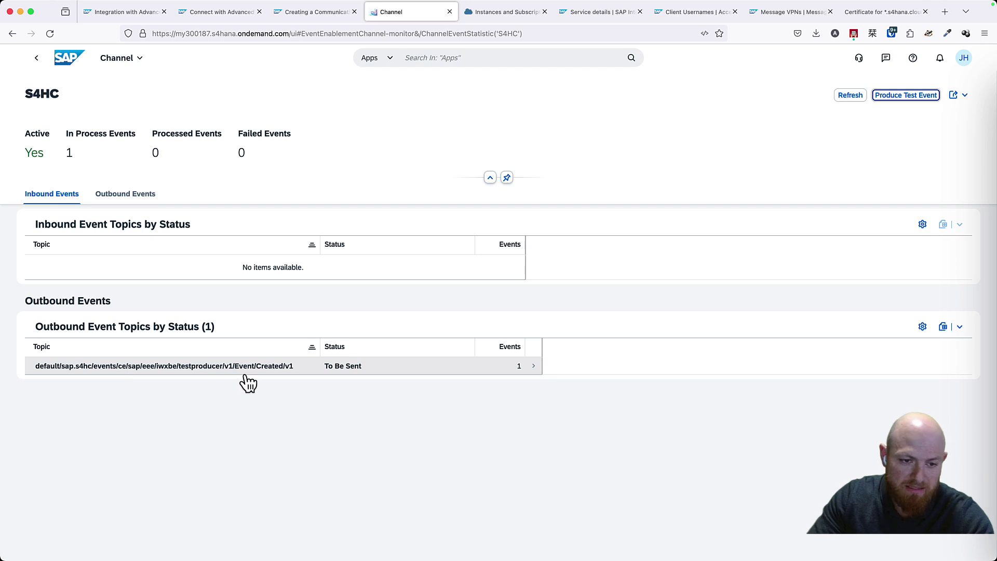
click(304, 373)
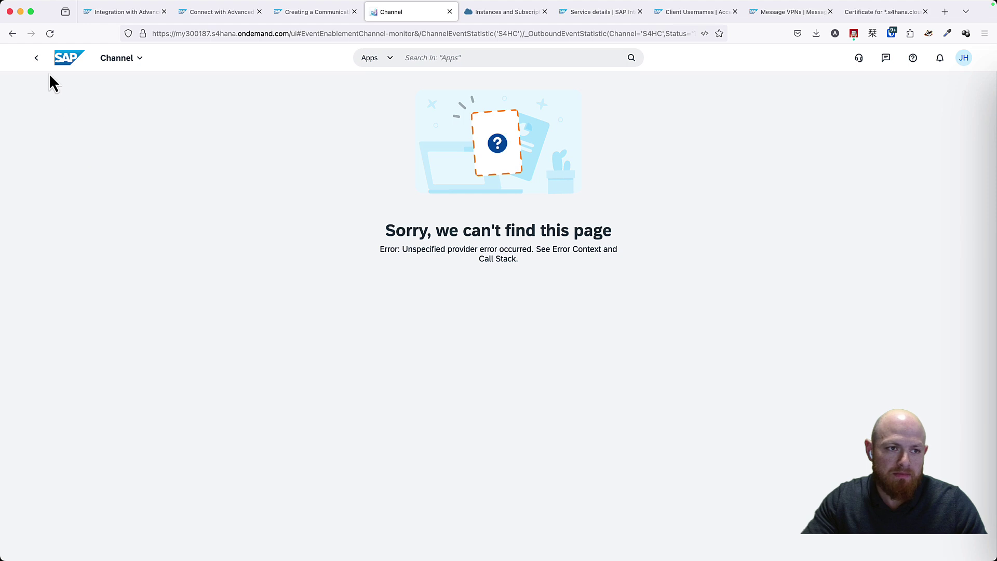
click(37, 58)
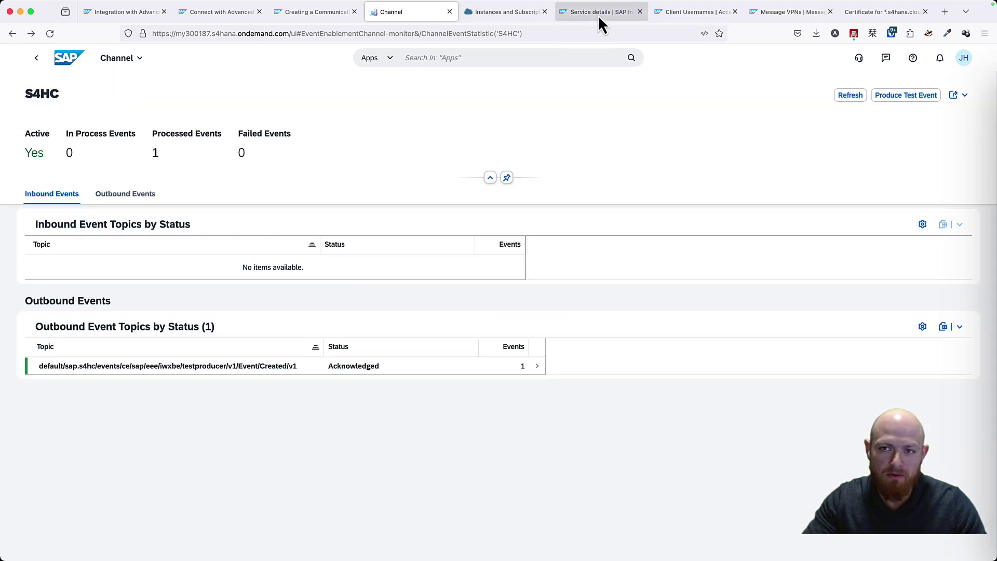
click(597, 15)
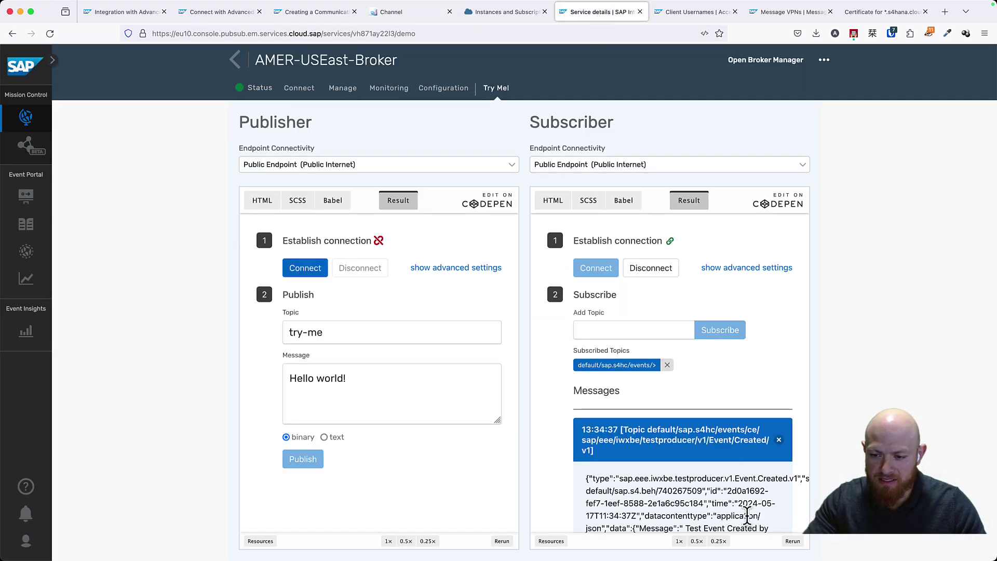
scroll(723, 474, down, 2)
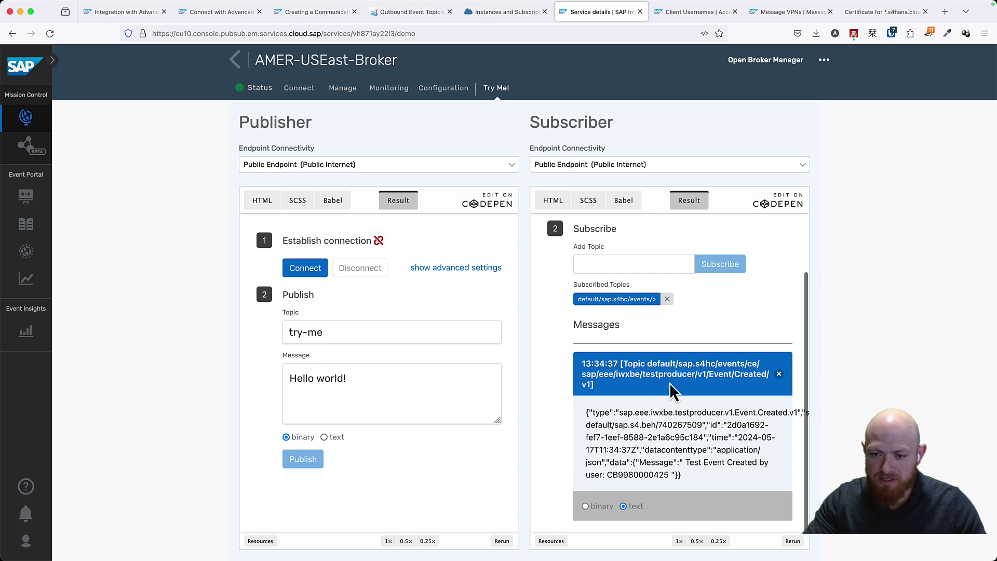
click(411, 13)
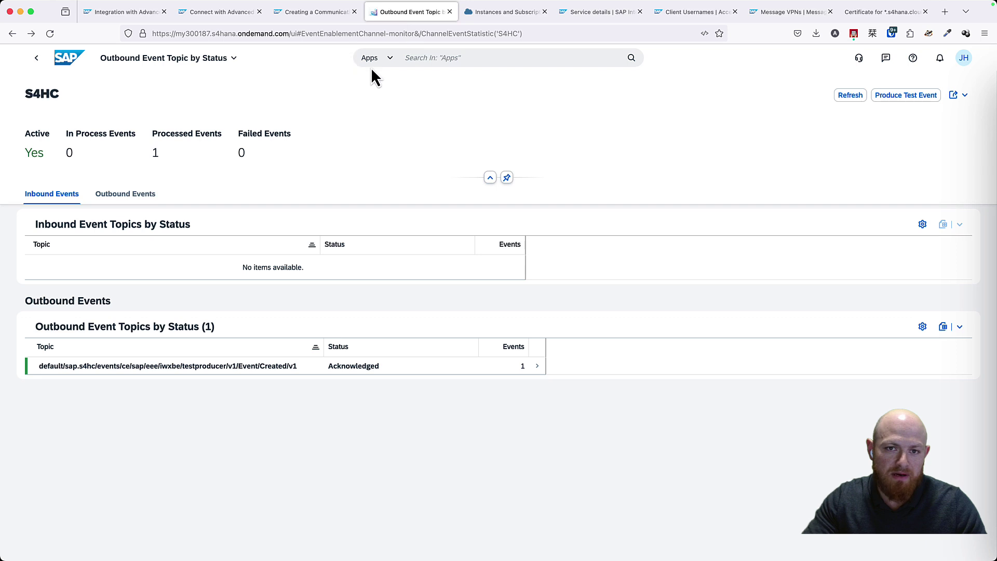
Open the Maintain Business Partner app through the app search
click(429, 58)
text(Busines)
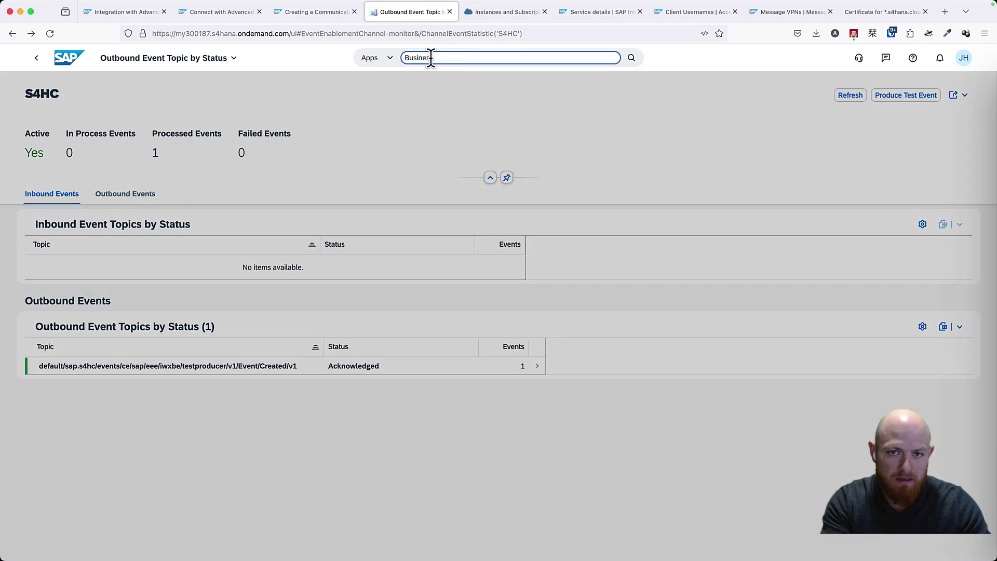
text(s Partner)
key(Return)
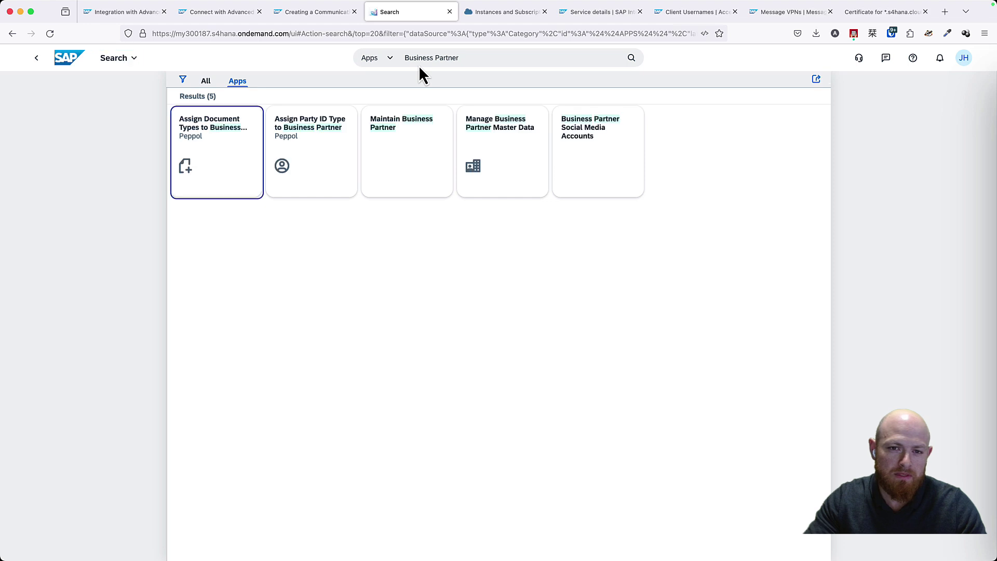
click(420, 141)
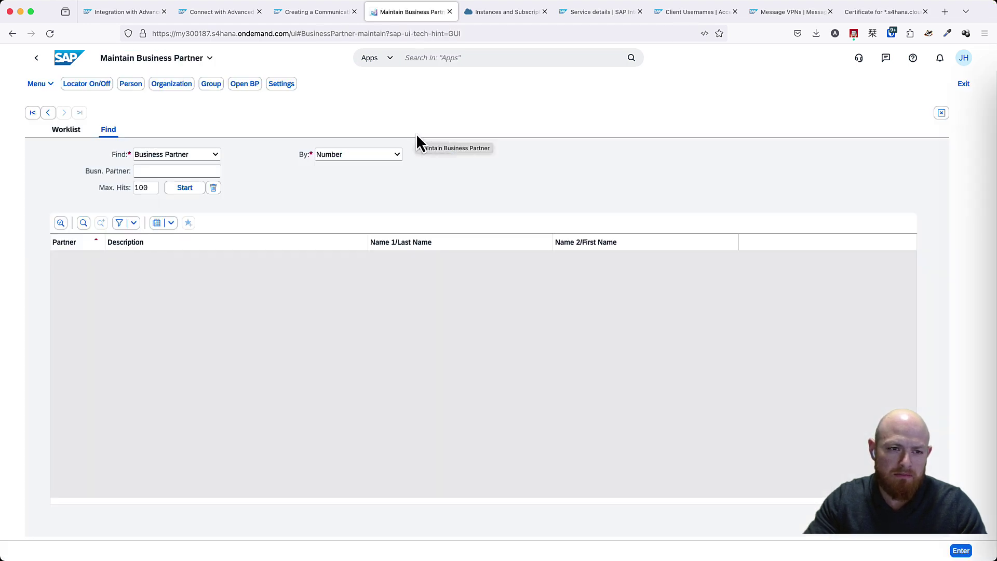
Search business partners by name, entering the partner's last name
click(336, 158)
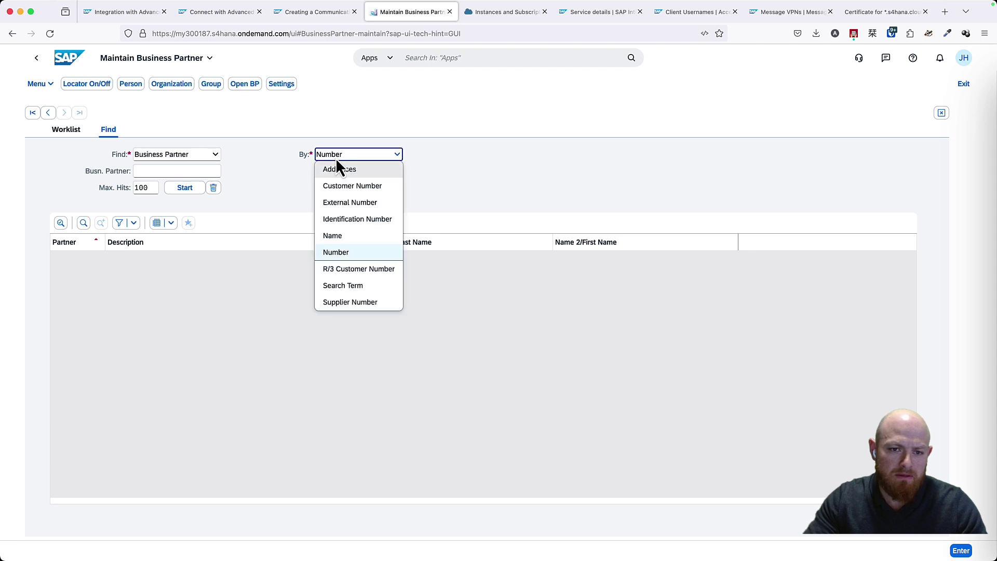
click(338, 236)
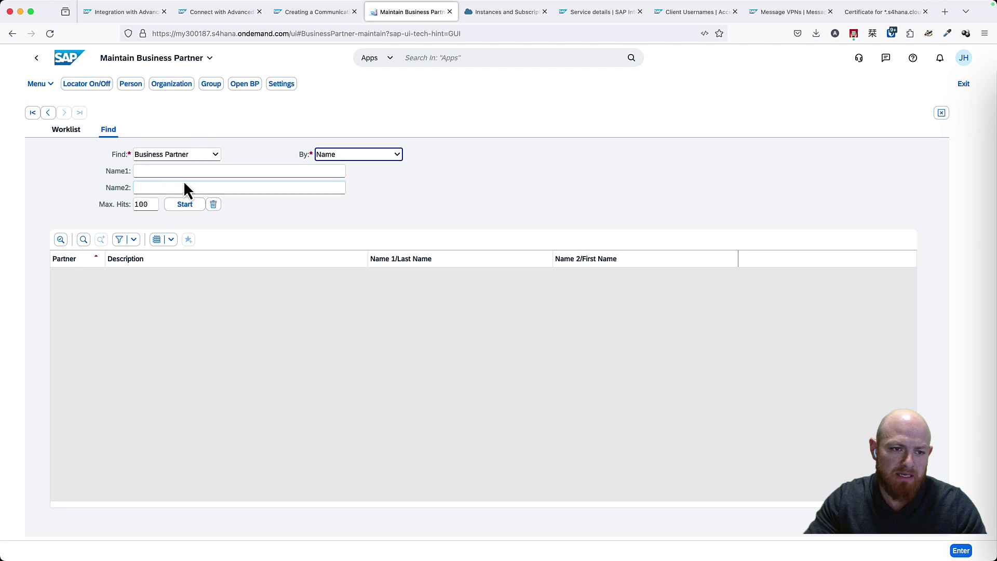
click(160, 172)
text(Antonio)
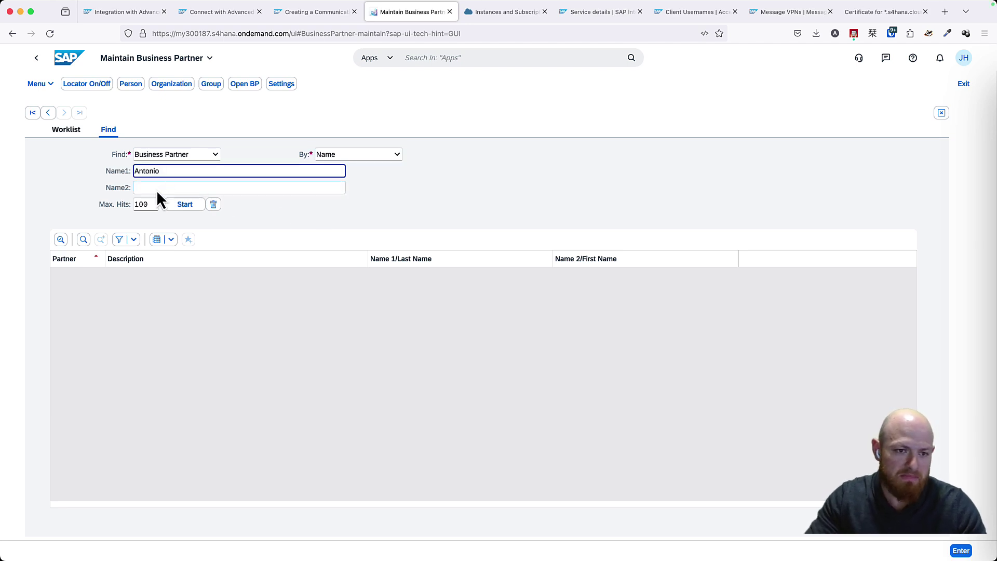
click(185, 205)
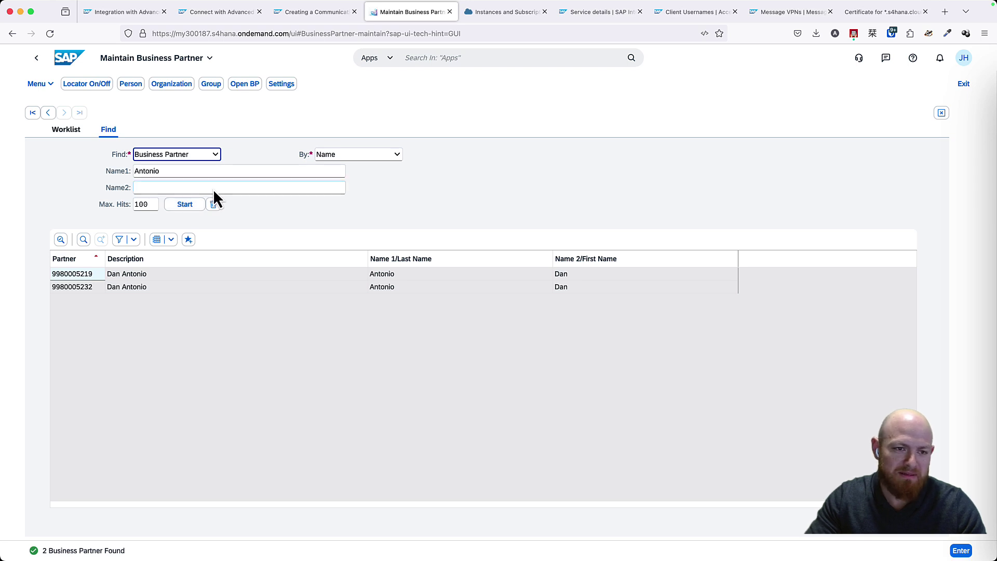
Display the person record of the first of the two matching partners
click(143, 277)
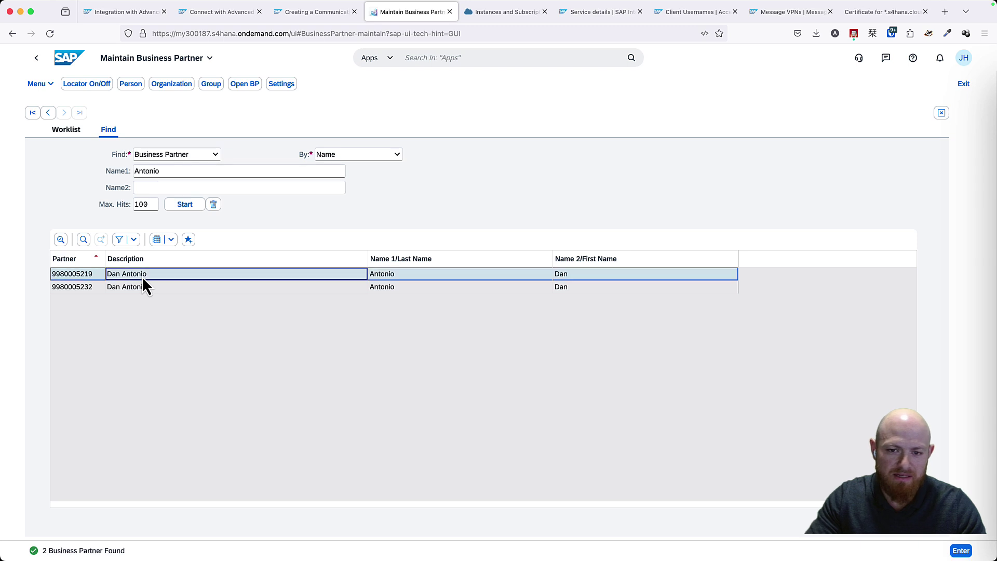
click(961, 551)
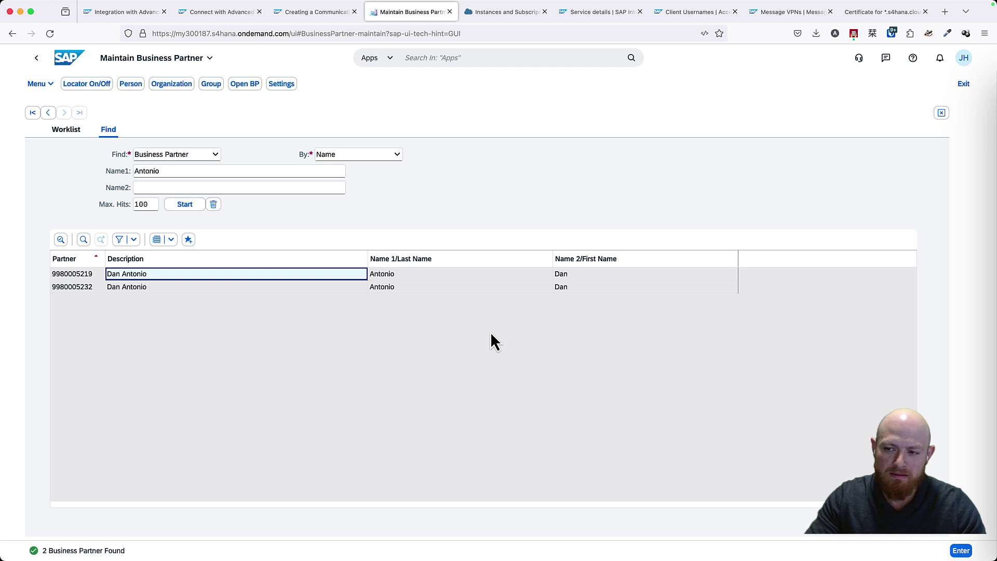
click(219, 271)
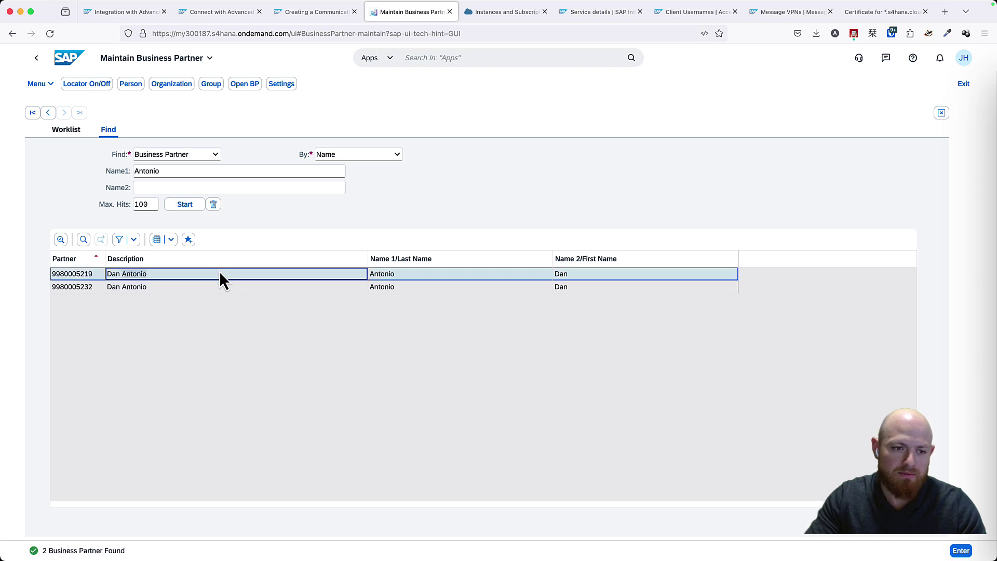
double_click(219, 272)
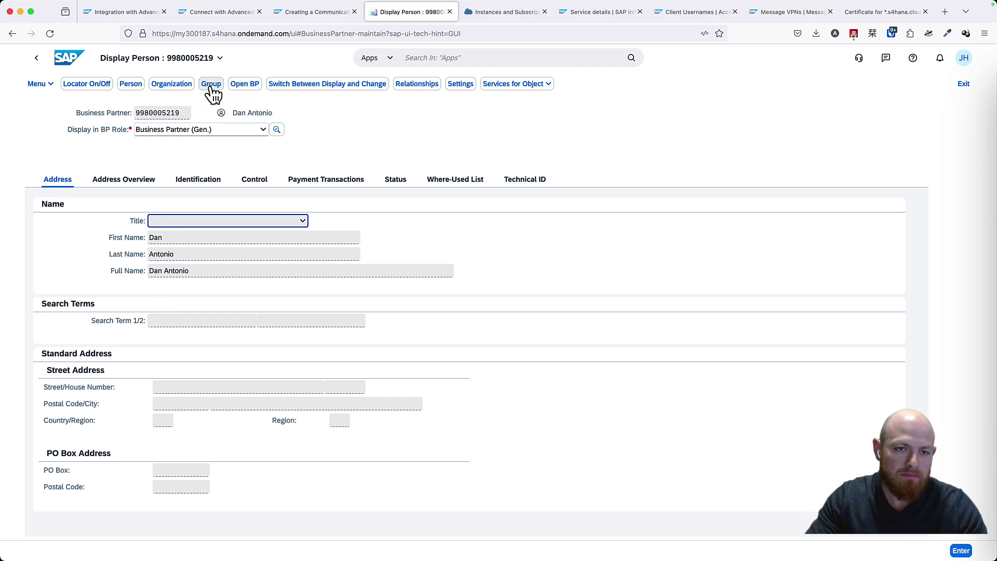
In change mode, set the business partner's Country/Region to ES (Spain) and save
click(337, 92)
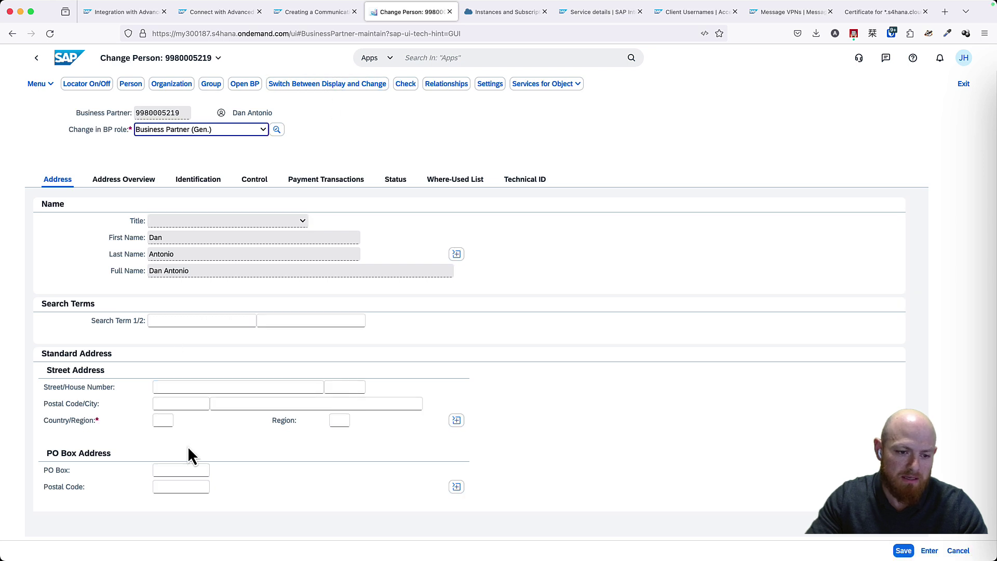
click(159, 421)
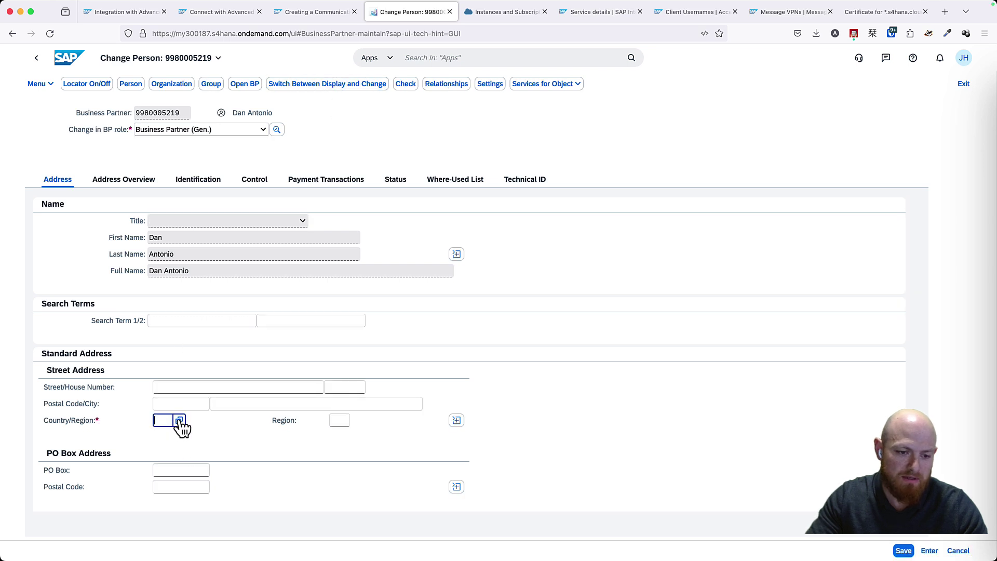
click(179, 421)
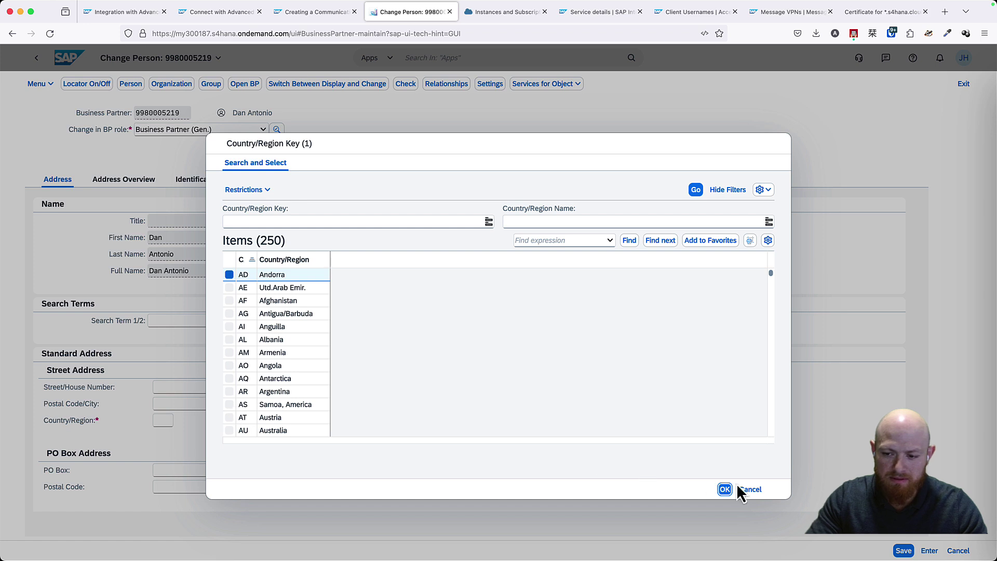
click(747, 489)
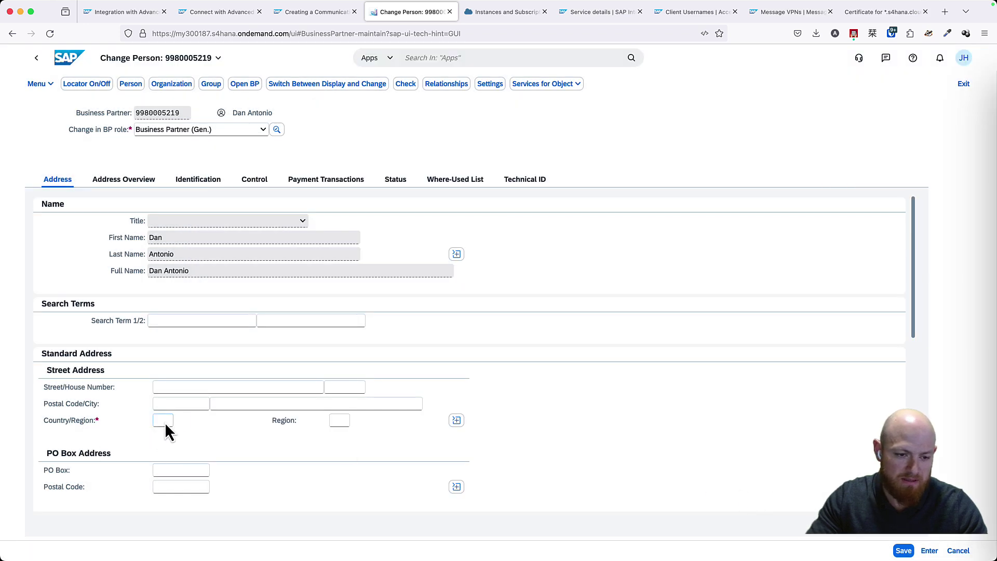
text(ES)
key(Return)
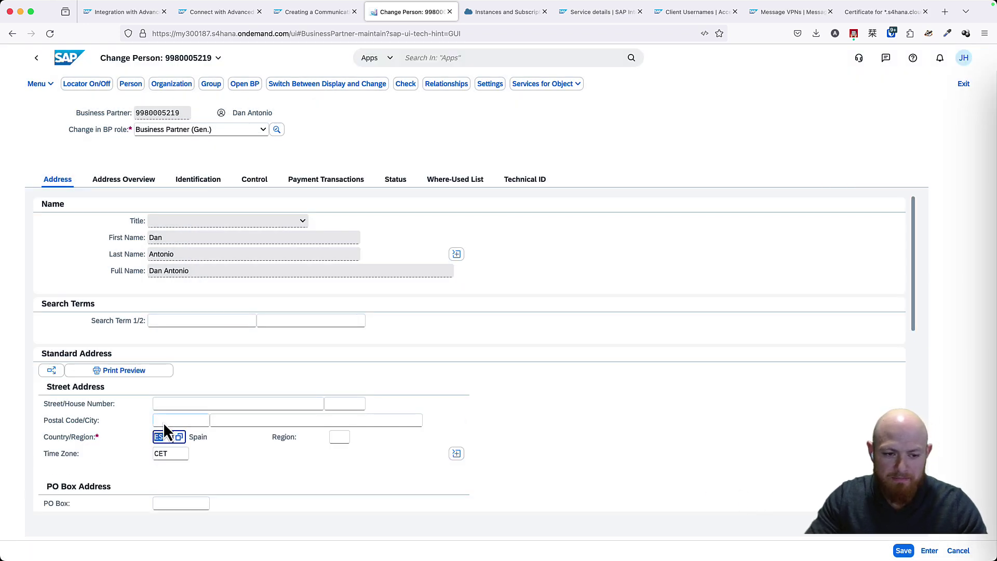
click(902, 551)
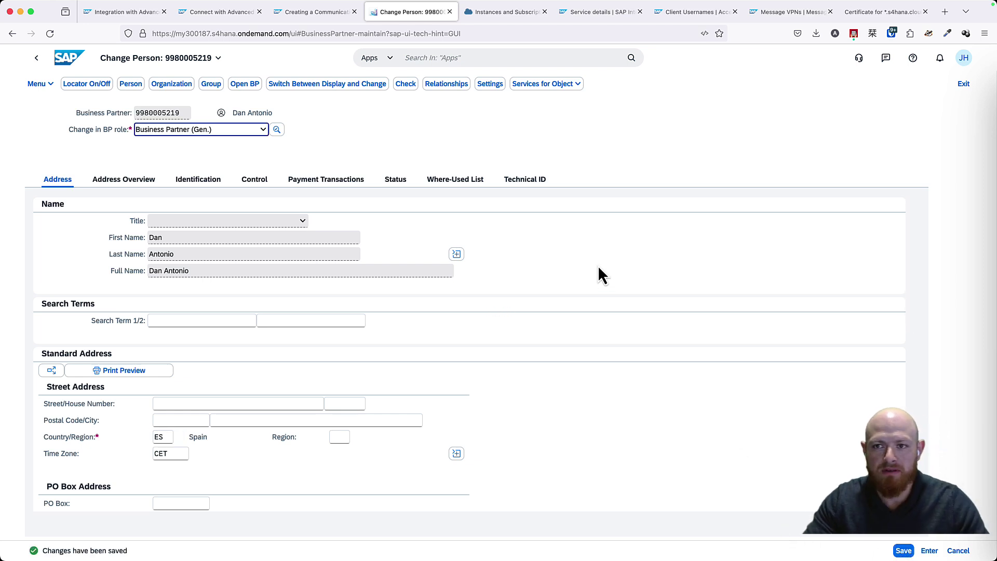
Check the BusinessPartner Changed event in Try Me, noting its source and partner number
click(594, 20)
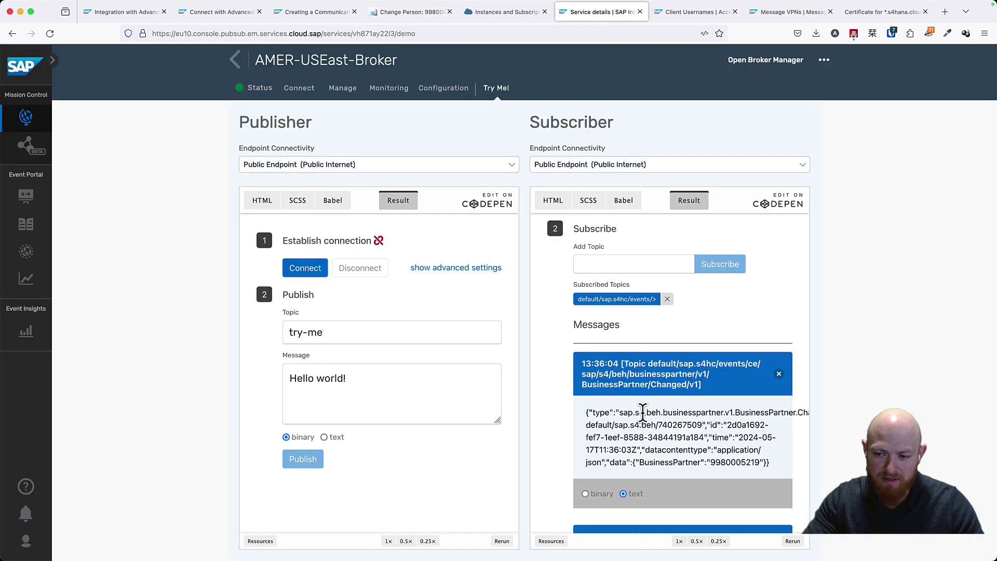
drag(642, 412, 703, 425)
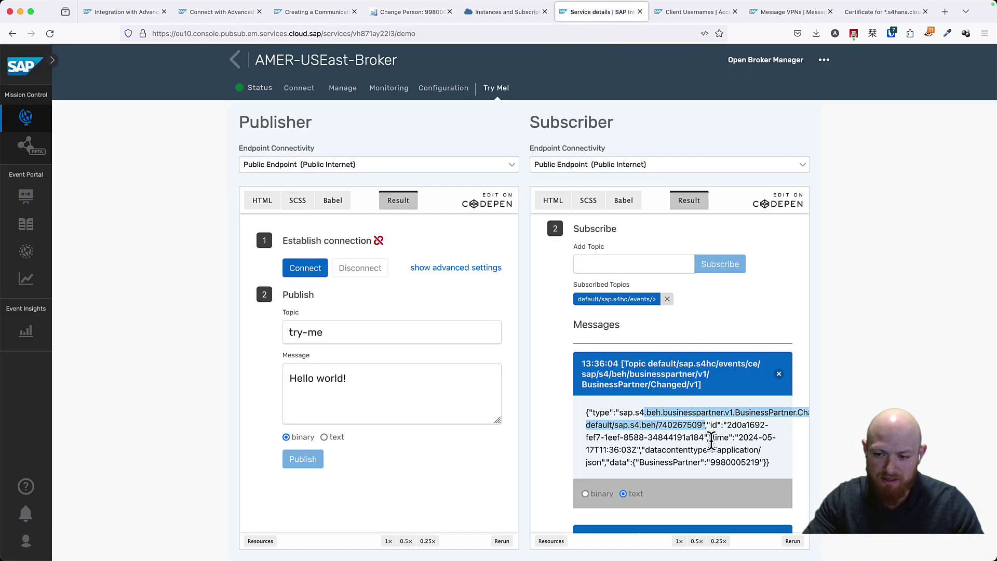
double_click(748, 462)
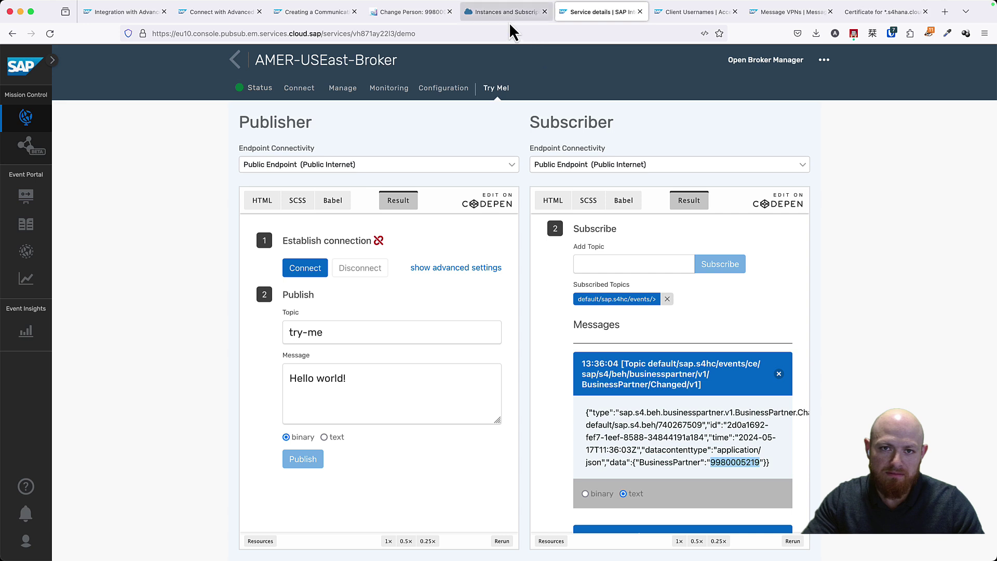
click(425, 13)
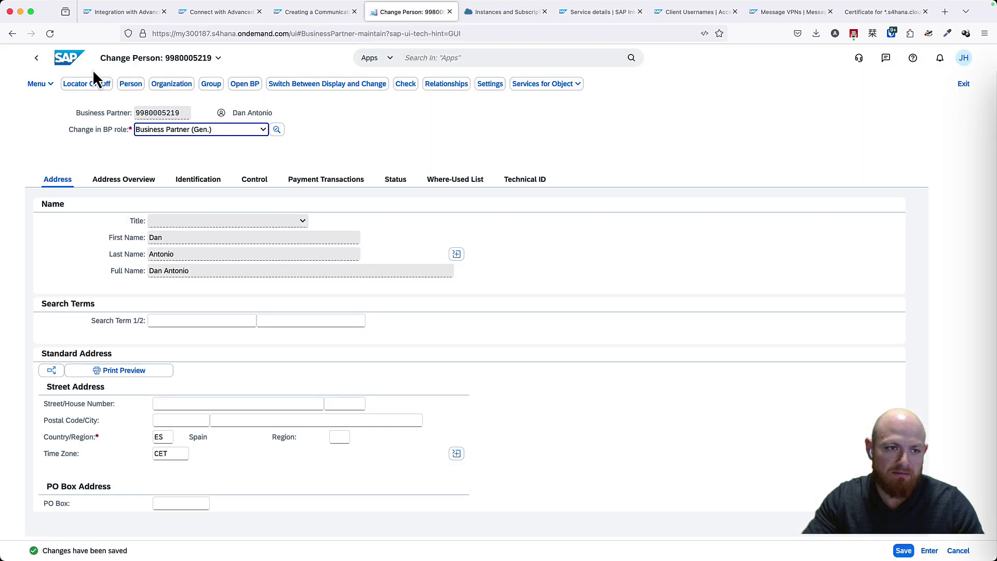
Start a new person business partner with the title Mr
click(50, 85)
mouse_move(58, 100)
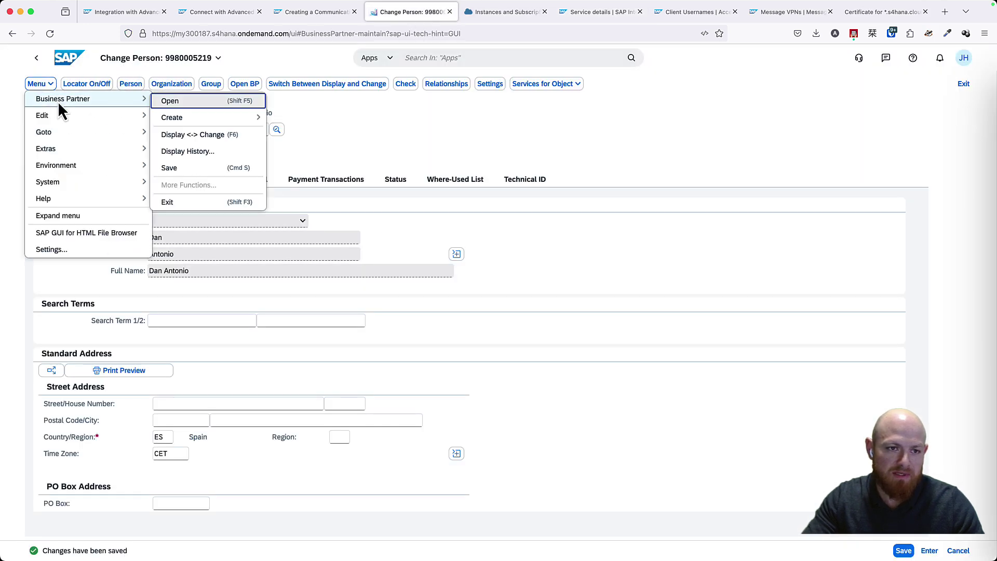
mouse_move(179, 118)
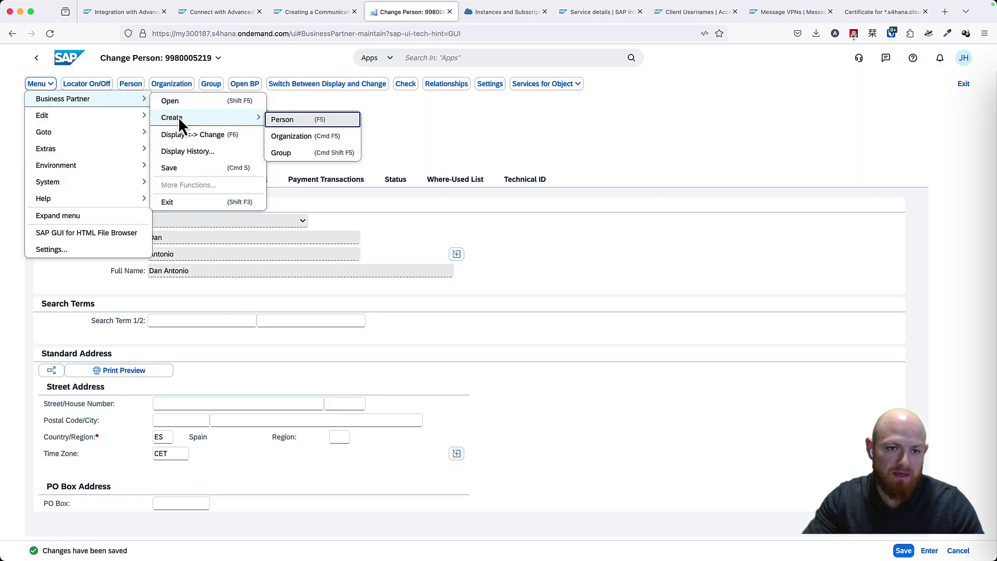
click(285, 121)
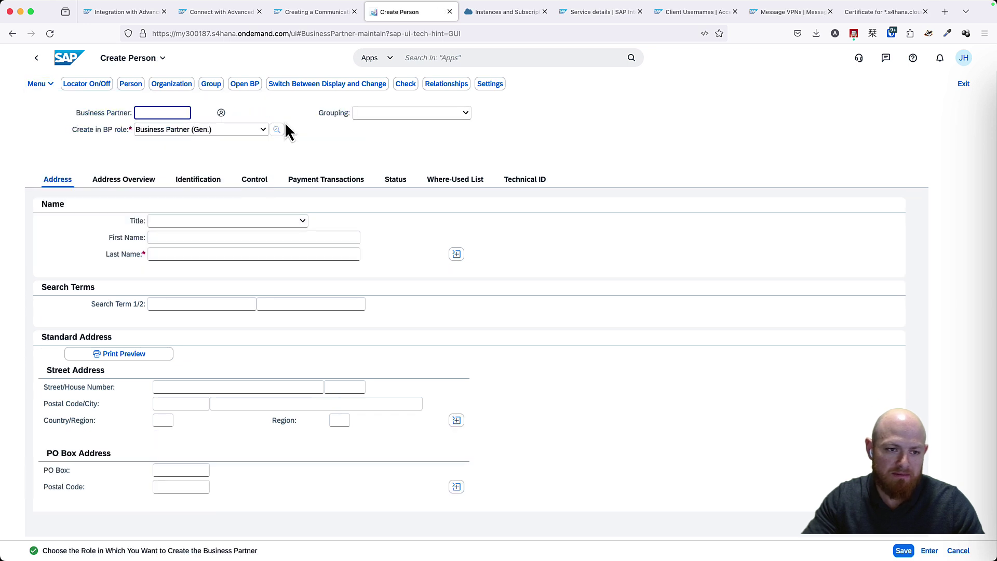
click(185, 224)
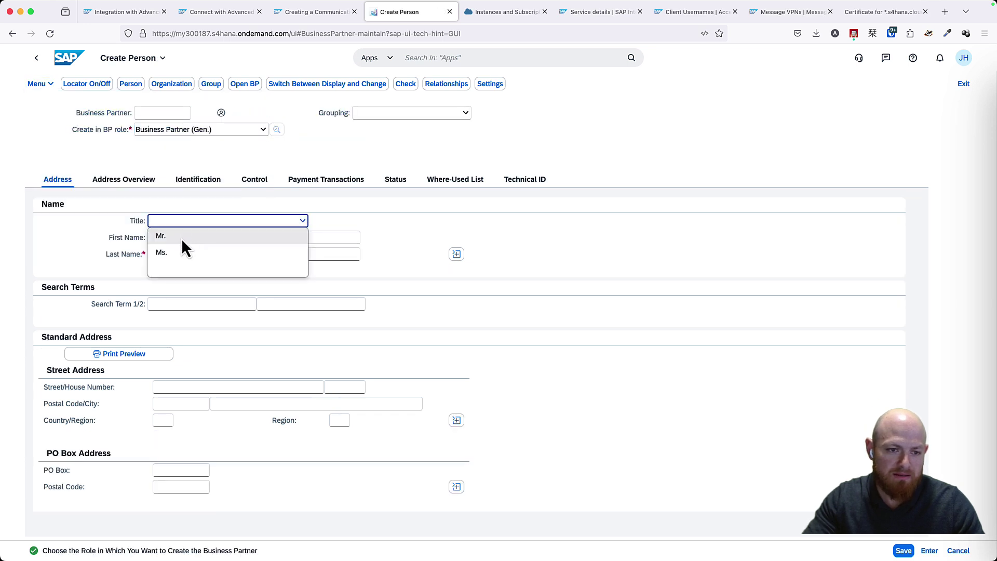
click(182, 238)
Enter the person's first and last name and save the new business partner
click(181, 240)
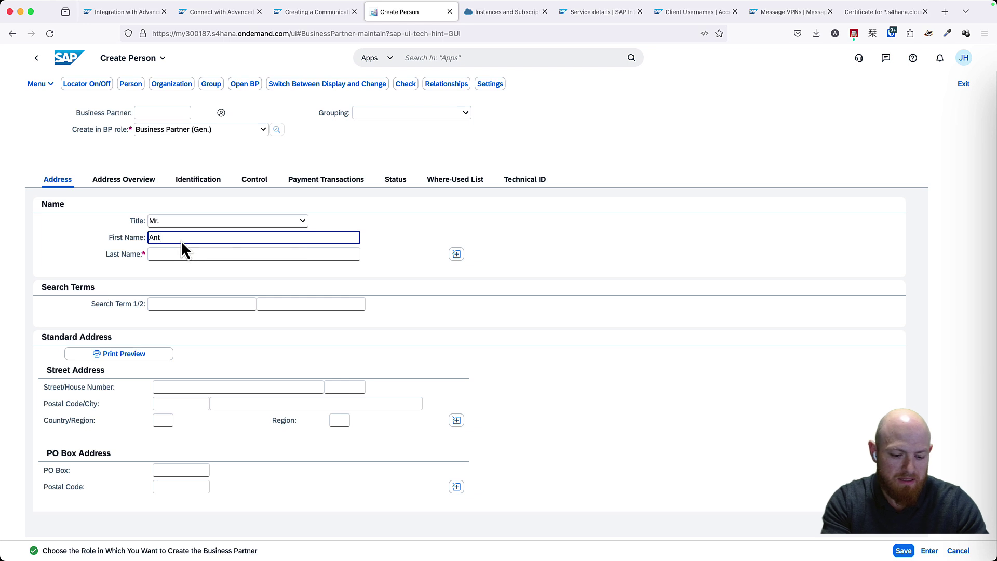
key(Tab)
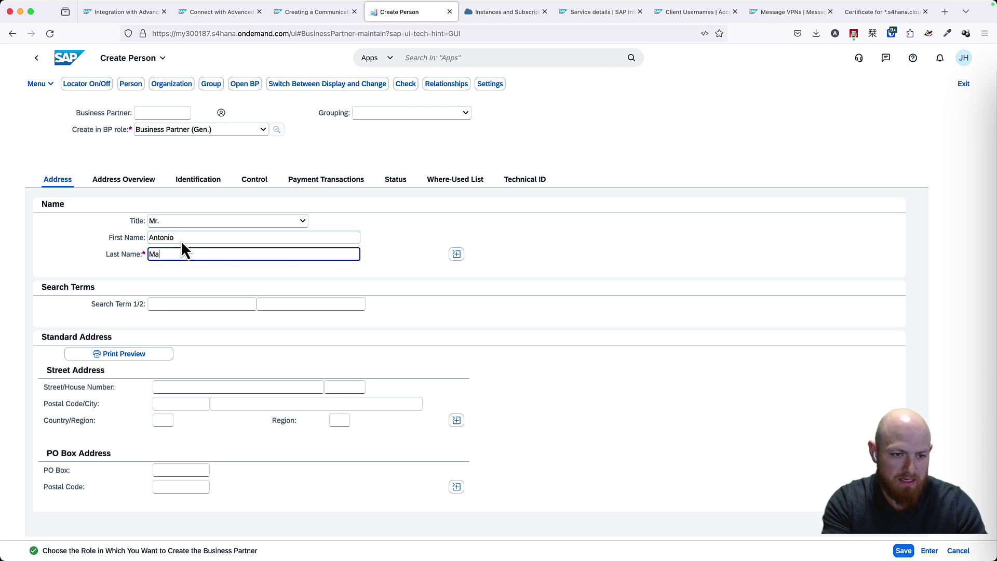
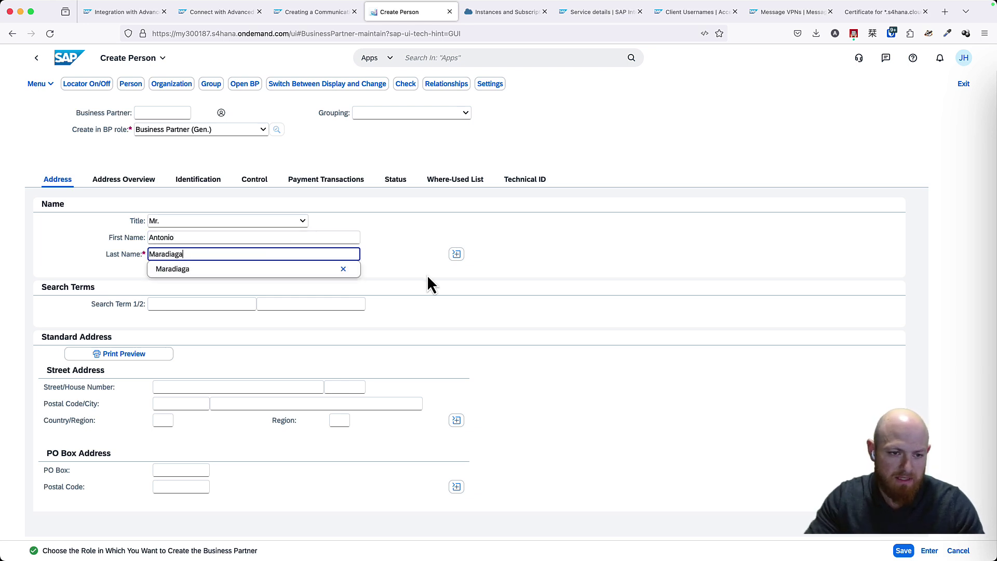
click(325, 339)
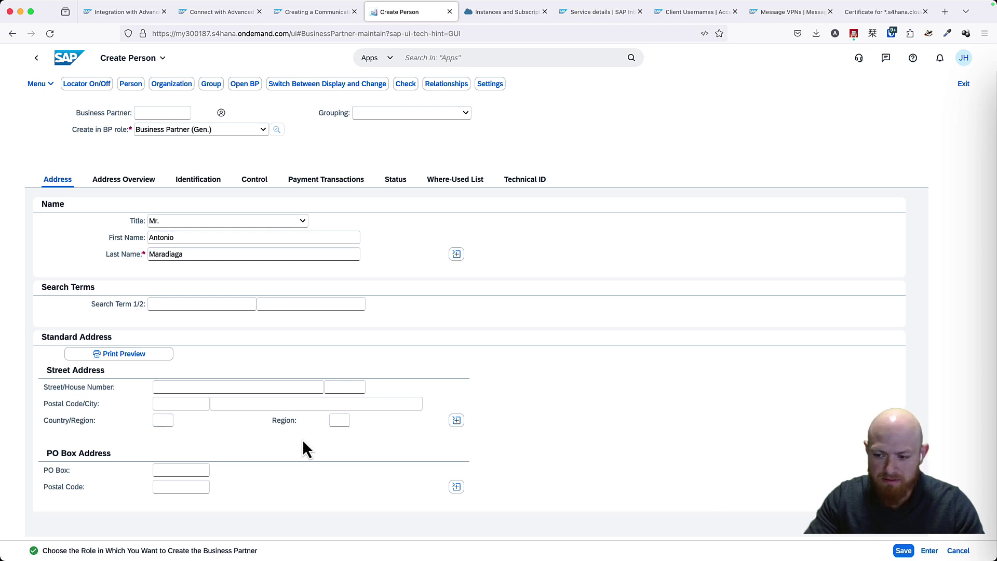
click(903, 551)
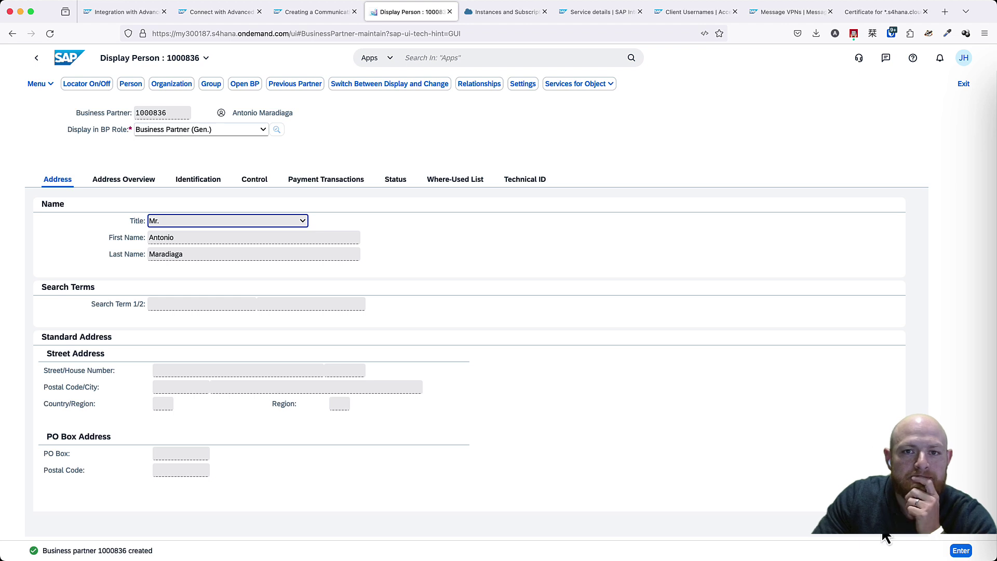
Check the BusinessPartner Created event topic in the Try Me subscriber
click(590, 18)
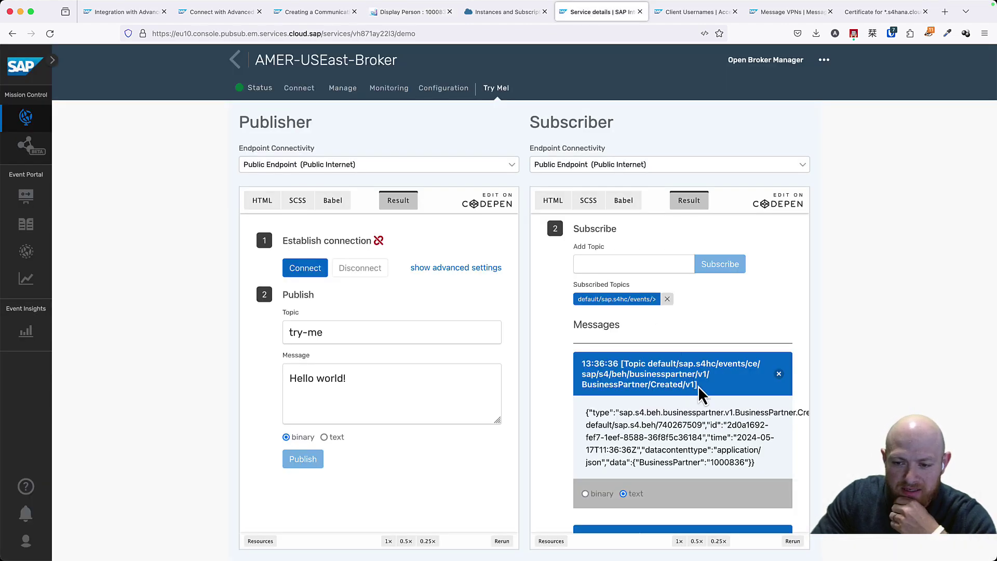
drag(699, 387, 581, 370)
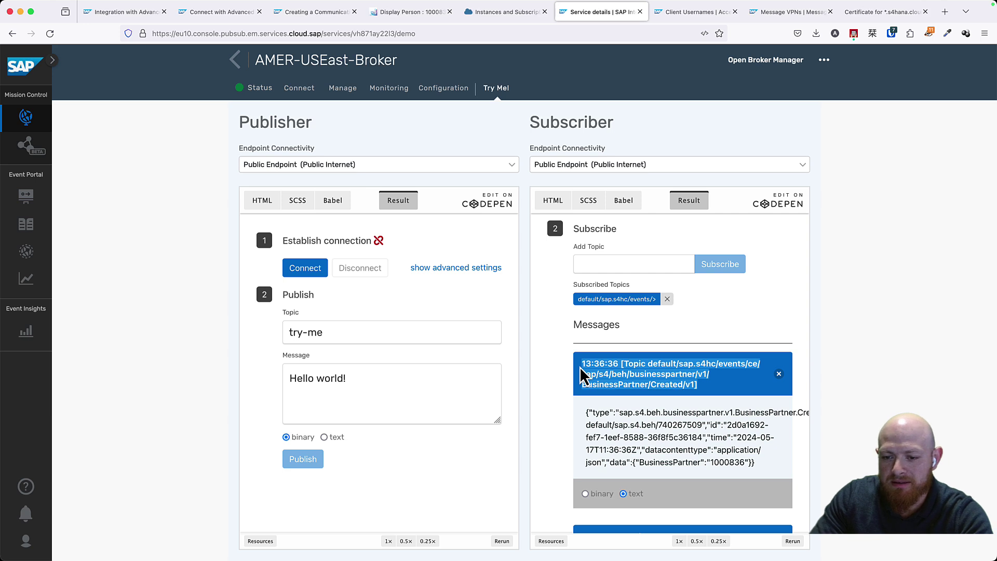
click(624, 368)
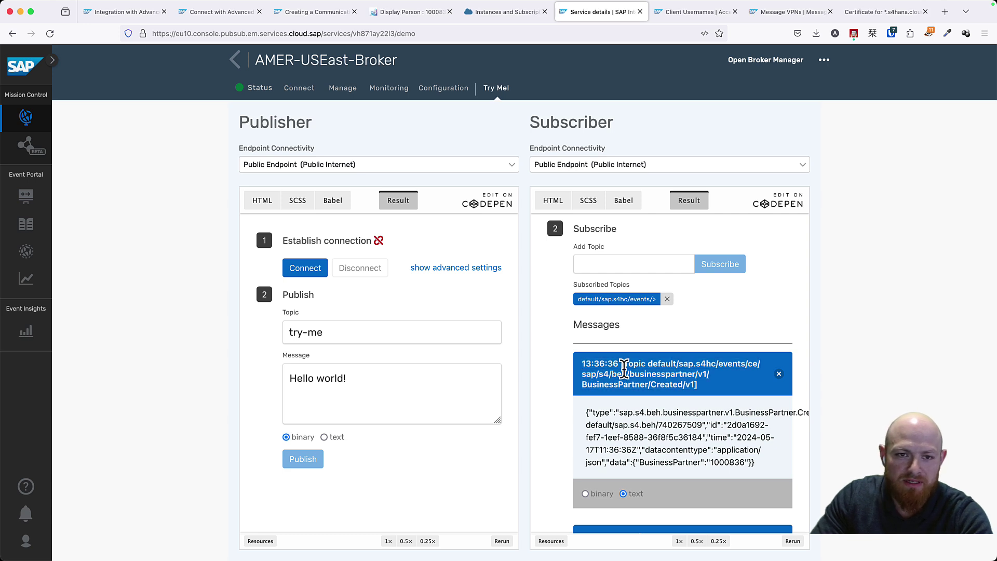